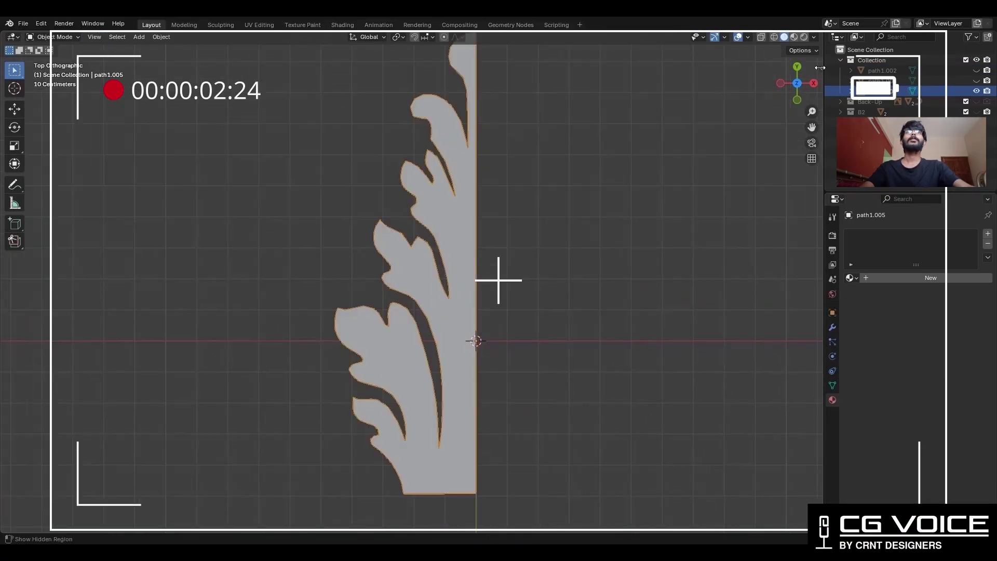
- Remesh the flat half-leaf shape with QRemeshify at density 10 and dissolve the stray vertex on its straight centre edge
click(821, 68)
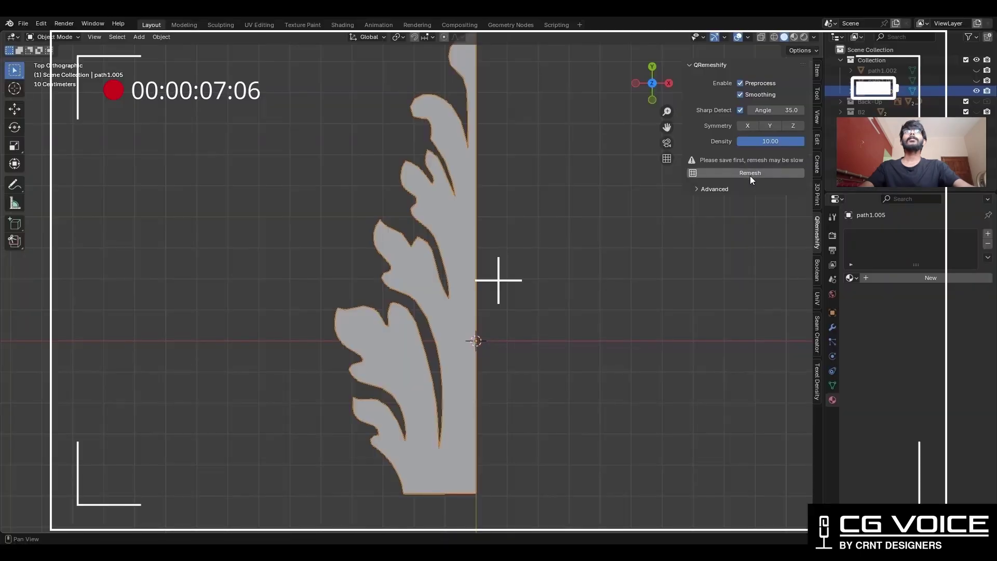
click(750, 176)
scroll(469, 249, up, 5)
key(1)
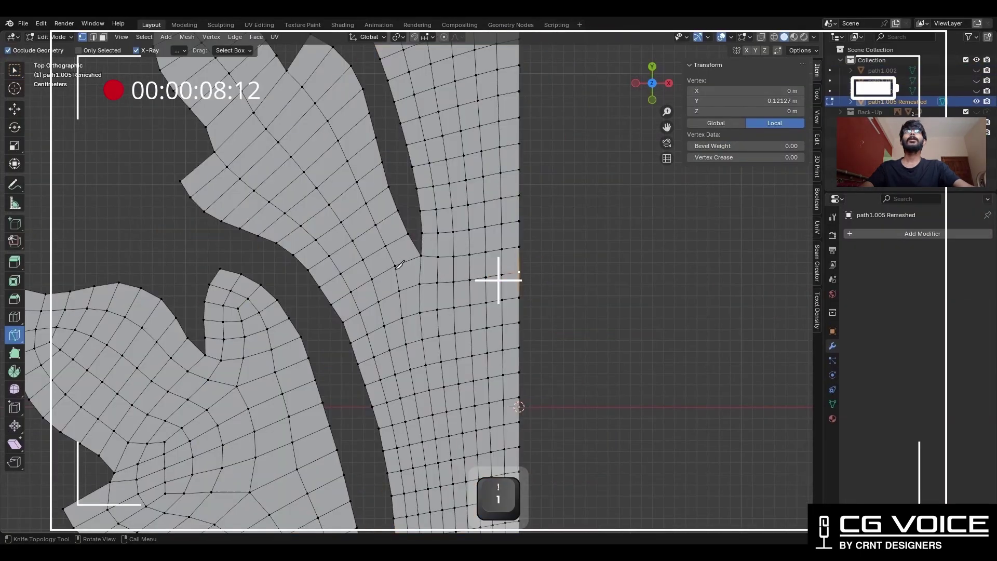
key(ctrl+x)
key(1)
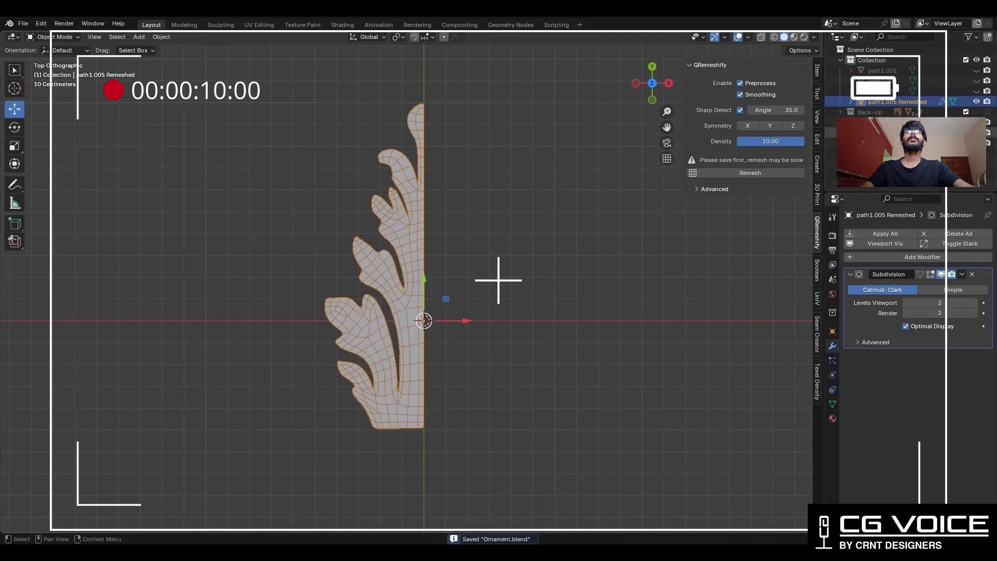
- Rotate a copy of the remeshed half-leaf in the front view to form the opposite half of the ornament
key(KP_1)
key(r)
click(401, 281)
key(KP_7)
key(alt+shift+z)
key(alt+shift+z)
scroll(464, 216, up, 3)
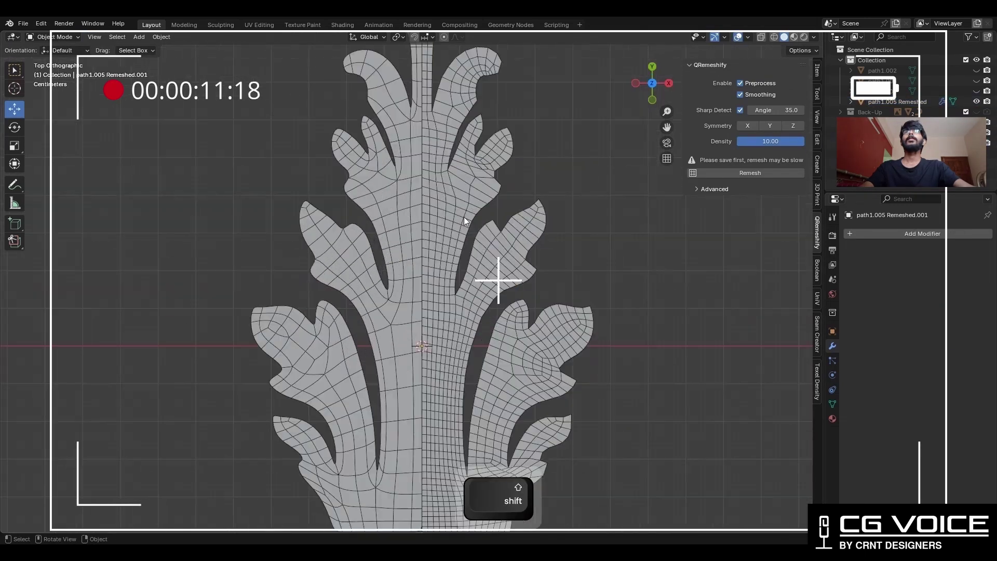
- Symmetrize the half-leaf mesh across its centre line into one complete leaf
click(450, 241)
click(656, 87)
key(Tab)
click(187, 37)
click(203, 190)
key(Tab)
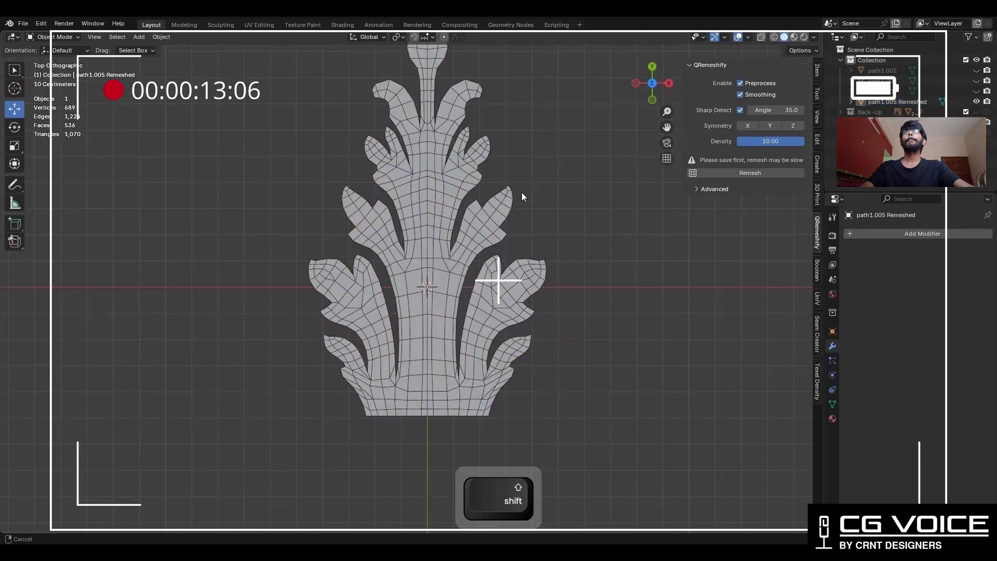
- Save the ornament file with the complete leaf mesh
key(alt+shift+z)
scroll(497, 182, up, 2)
key(ctrl+s)
key(ctrl+shift+z)
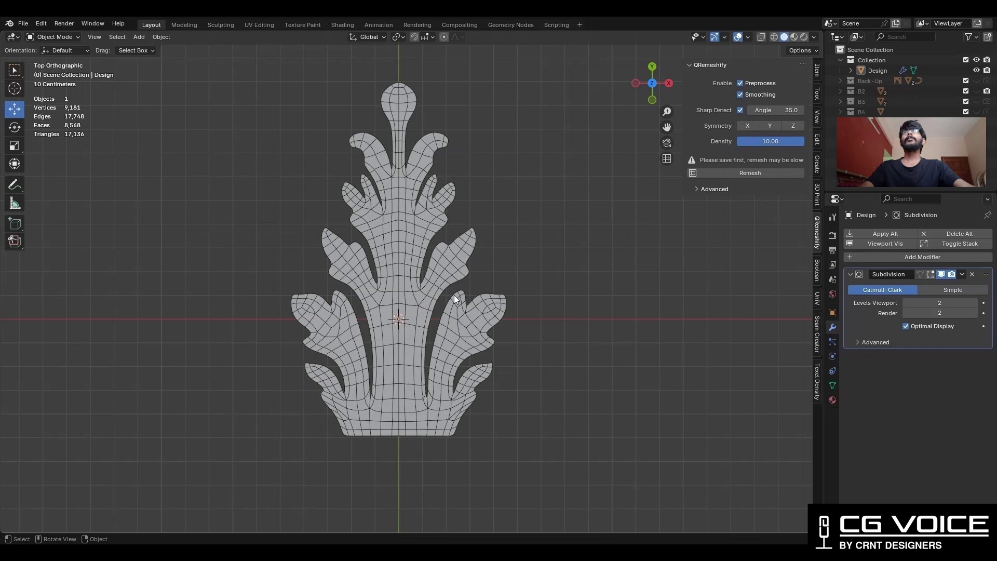
- Delete all faces on the positive X half of the Design mesh
click(416, 357)
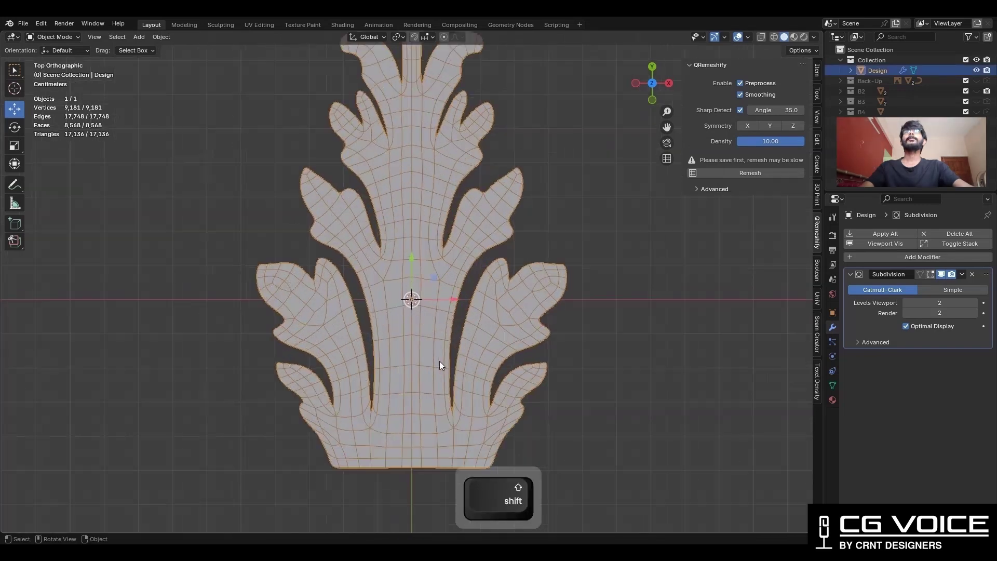
key(Tab)
scroll(493, 311, down, 4)
key(alt+z)
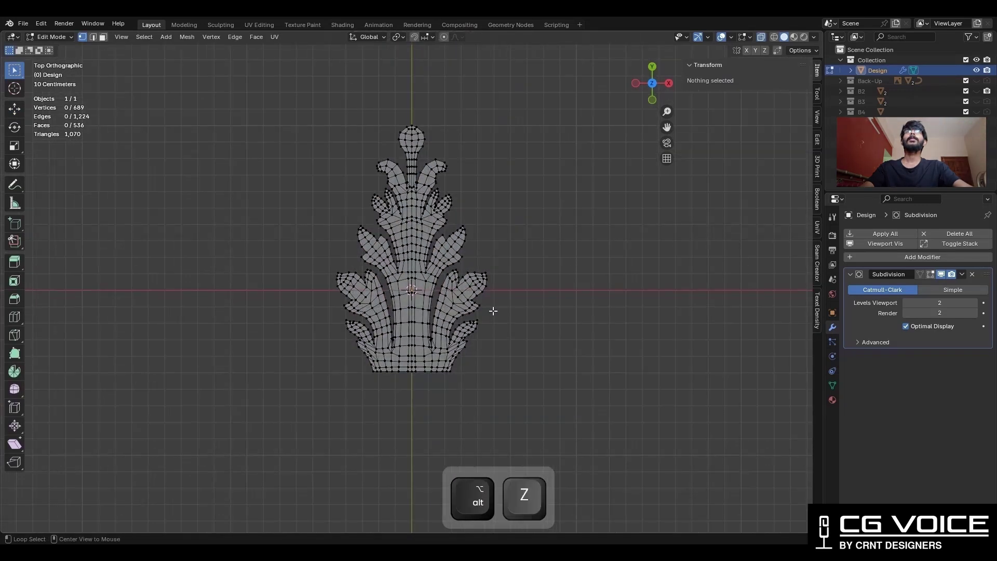
drag(522, 76, 432, 361)
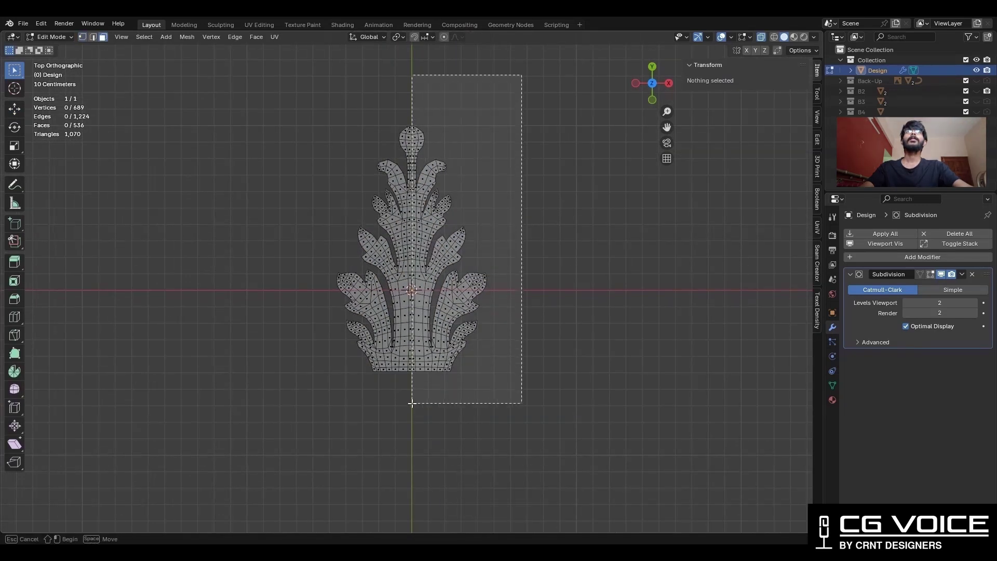
drag(412, 403, 411, 403)
key(x)
click(546, 306)
- Connect vertices inside the large lower leaf lobe and dissolve the two neighbouring edges to redirect the edge flow
scroll(408, 382, up, 5)
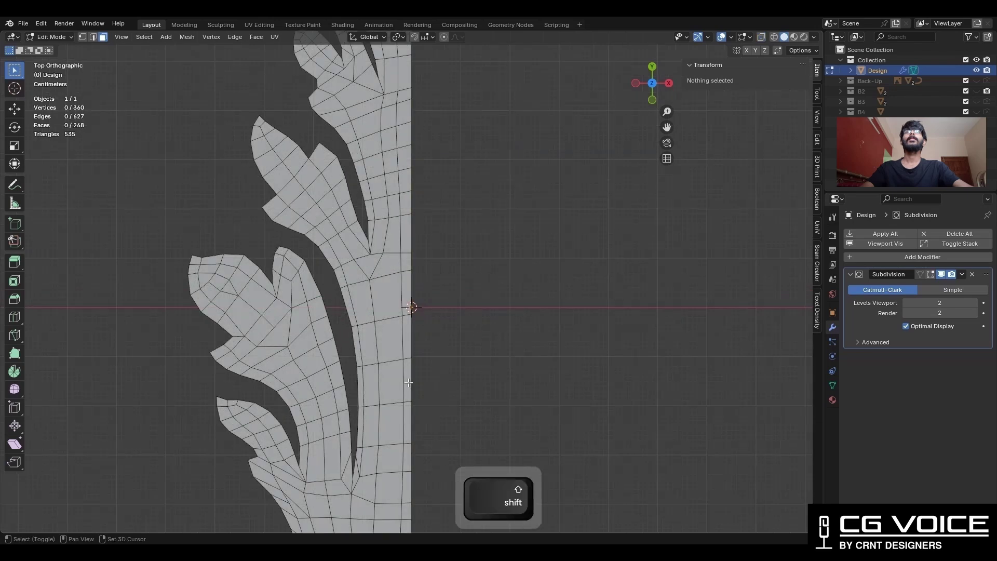
shift+middle_drag(409, 382, 490, 252)
key(1)
scroll(325, 307, up, 4)
click(326, 307)
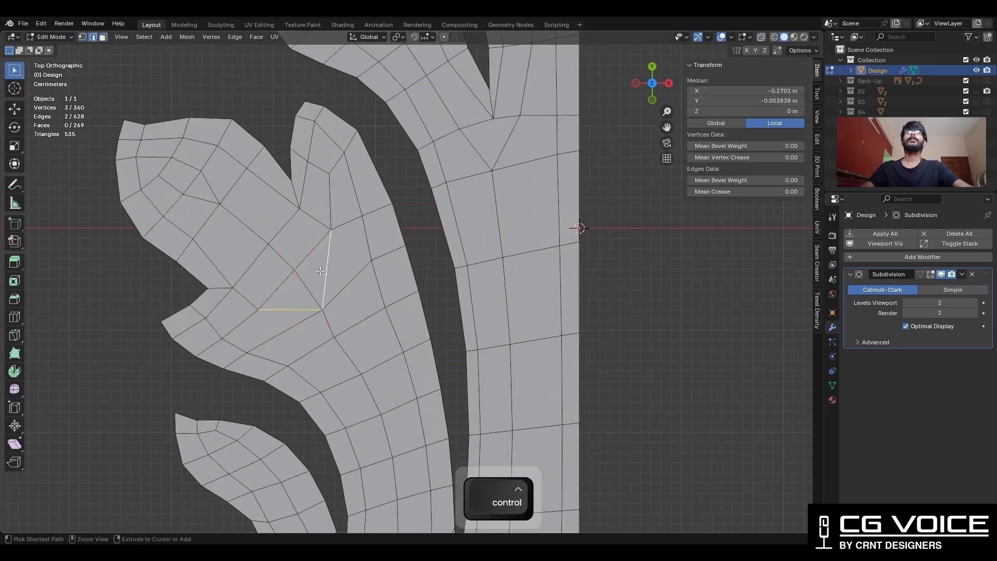
key(ctrl+x)
- Merge two pairs of neighbouring vertices at their centres near the tip of the large leaf lobe
shift+middle_drag(321, 271, 348, 310)
key(1)
drag(239, 200, 203, 241)
key(m)
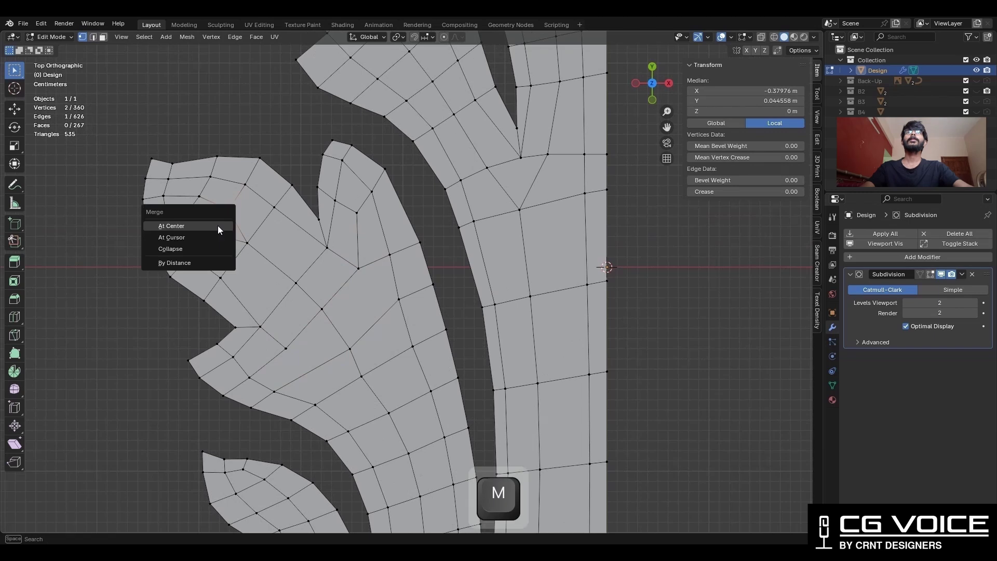
click(218, 228)
click(186, 214)
shift+click(198, 197)
key(m)
click(193, 201)
- Dissolve the leftover edges beside the merged vertices at the tip of the large lobe
key(2)
shift+middle_drag(179, 203, 231, 244)
click(186, 216)
key(ctrl+x)
key(1)
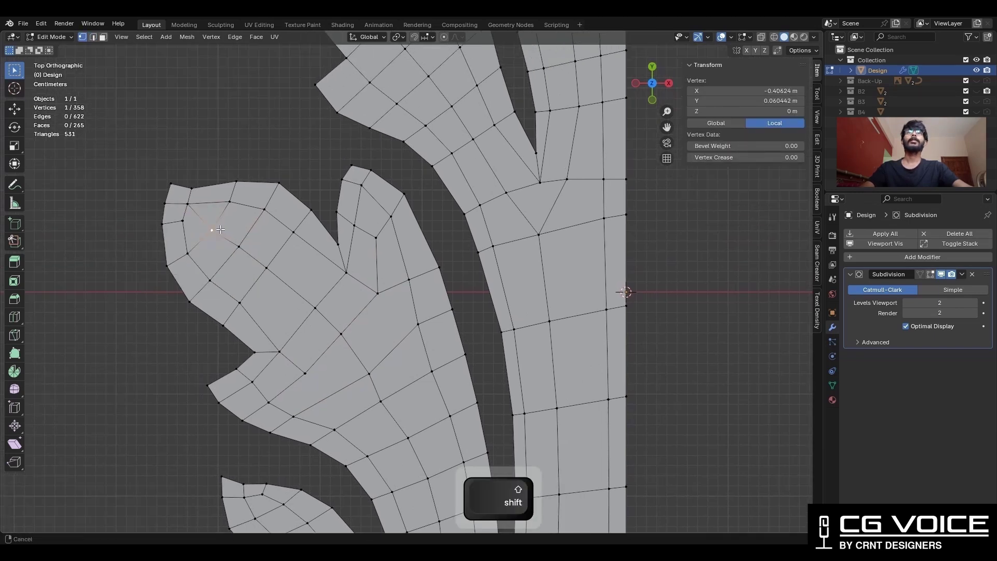
- Slide a vertex along the leaf's base edge and smooth the four vertices in the column above it
key(2)
scroll(249, 290, down, 2)
shift+middle_drag(312, 395, 212, 180)
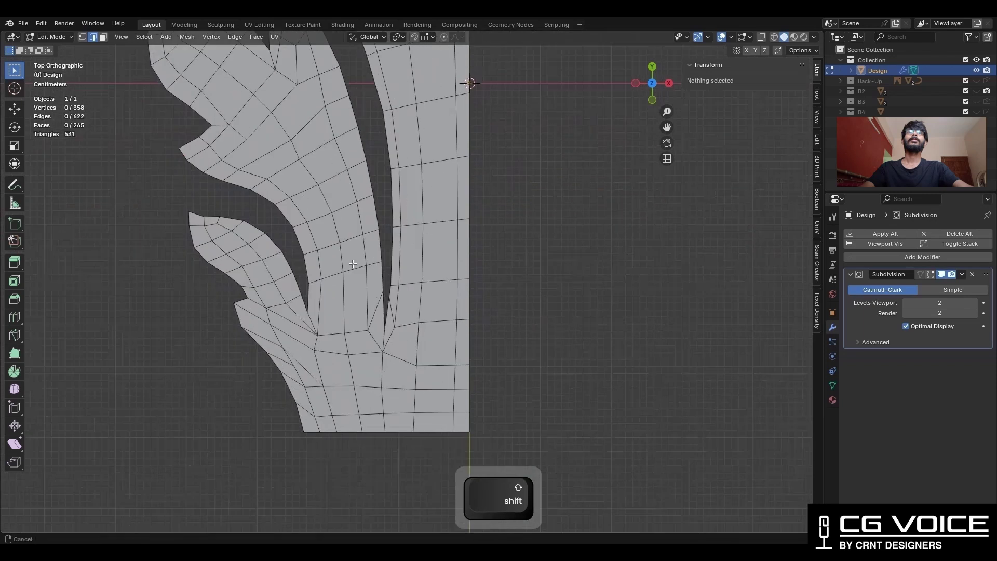
scroll(322, 333, up, 1)
key(1)
click(334, 364)
key(g)
key(g)
click(347, 436)
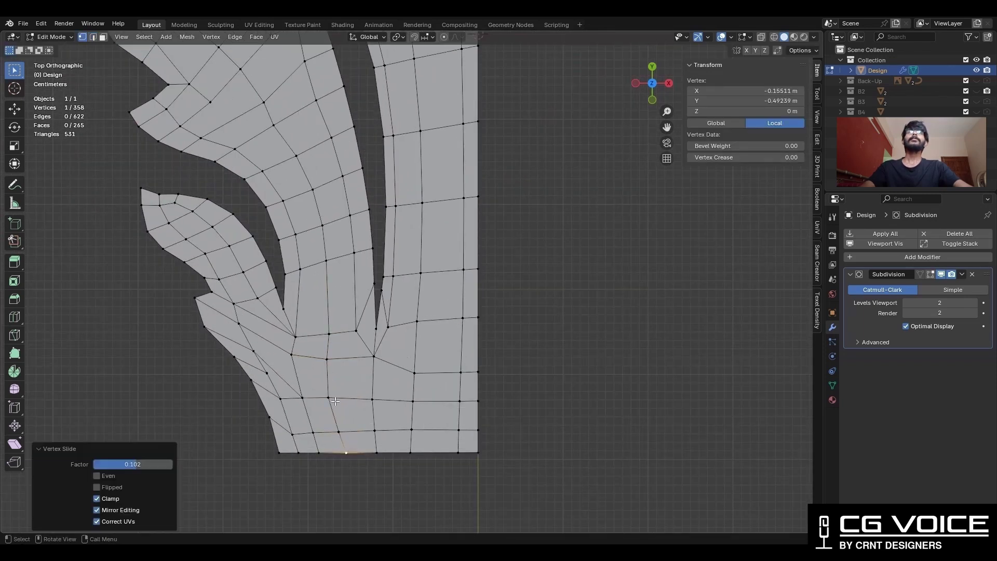
key(ctrl+z)
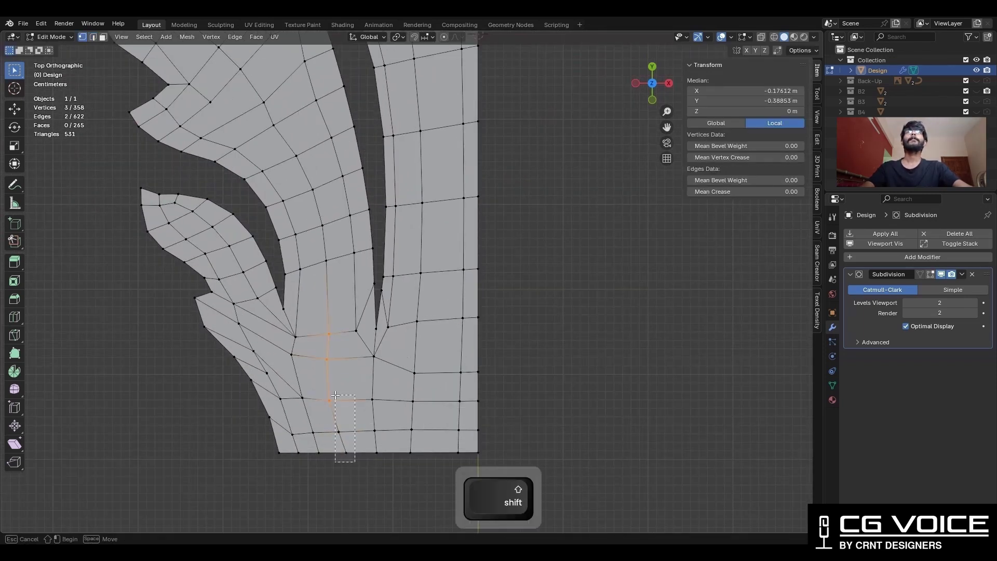
right_click(560, 407)
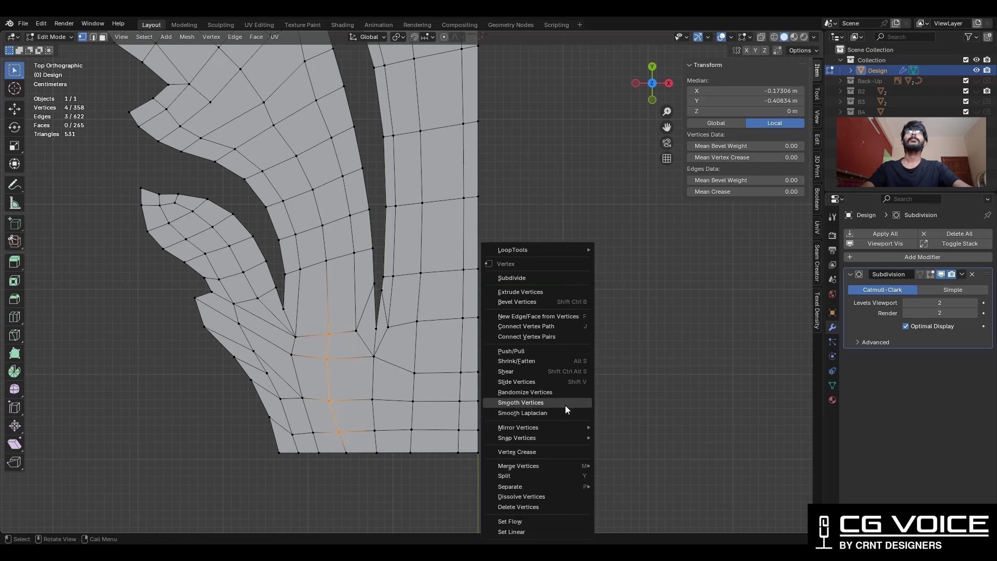
click(565, 404)
- Slide the middle vertex at the base of the large lobe to even out its centre edge line
click(329, 324)
shift+middle_drag(330, 324, 341, 356)
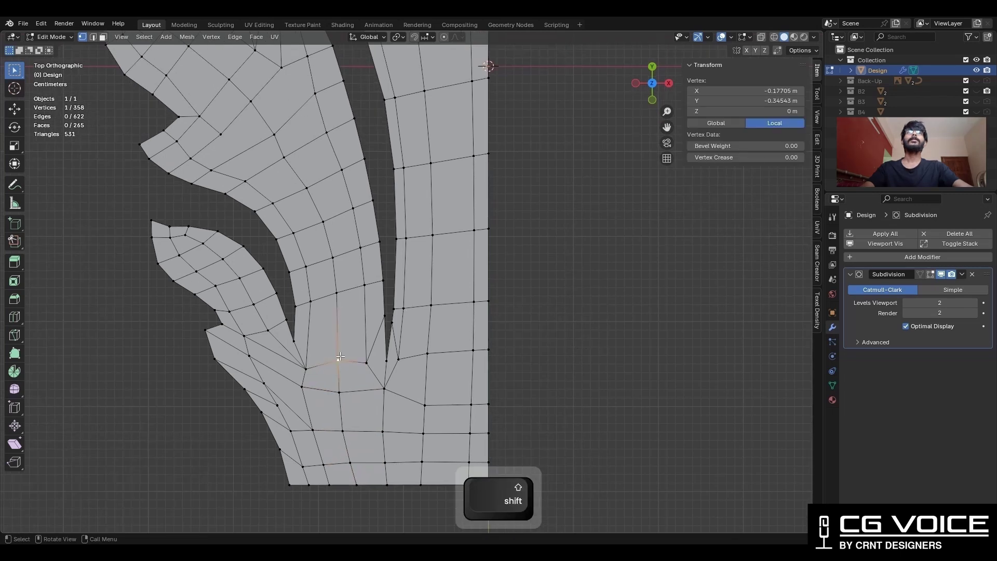
key(g)
key(g)
click(341, 362)
- Smooth the chain of ten vertices along the large lobe's centre line from near its tip to its base
click(340, 392)
shift+middle_drag(340, 393, 389, 503)
click(212, 137)
ctrl+click(385, 403)
right_click(712, 246)
click(712, 245)
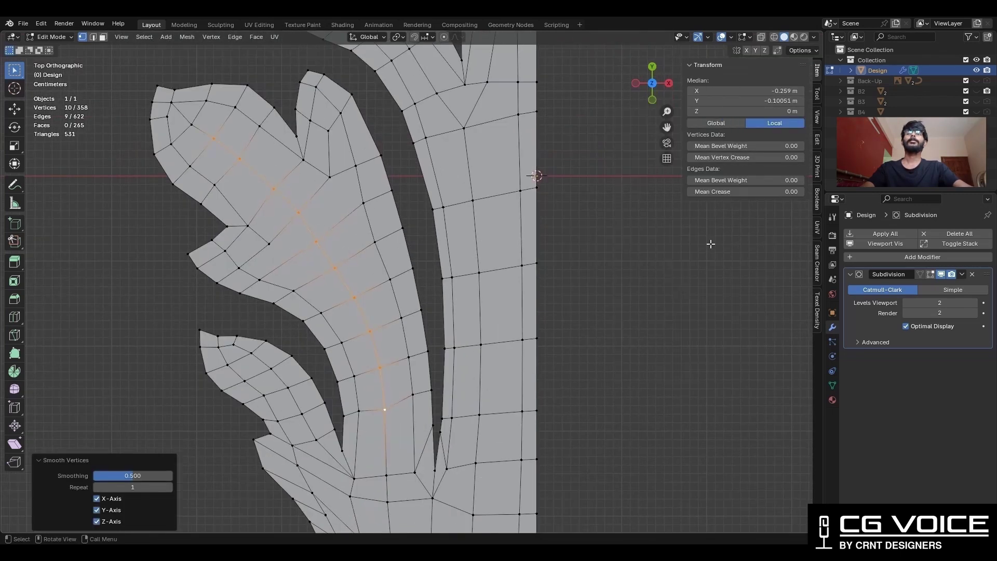
click(733, 231)
- Slide one vertex in the upper part of the large lobe's centre line to refine the curve
click(298, 213)
key(g)
key(g)
click(306, 207)
shift+middle_drag(308, 208, 331, 253)
- Bevel the large lobe's centre edge line down to the leaf's base with a width of 0.0119 m and 2 segments
key(2)
click(250, 193)
shift+middle_drag(391, 292, 332, 87)
ctrl+shift+click(354, 279)
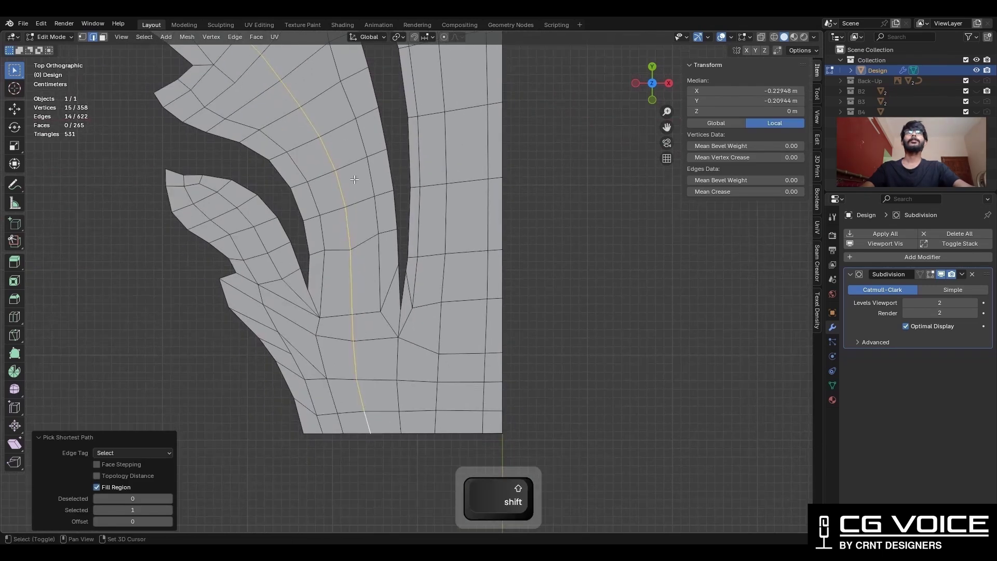
shift+middle_drag(354, 179, 377, 310)
key(ctrl+b)
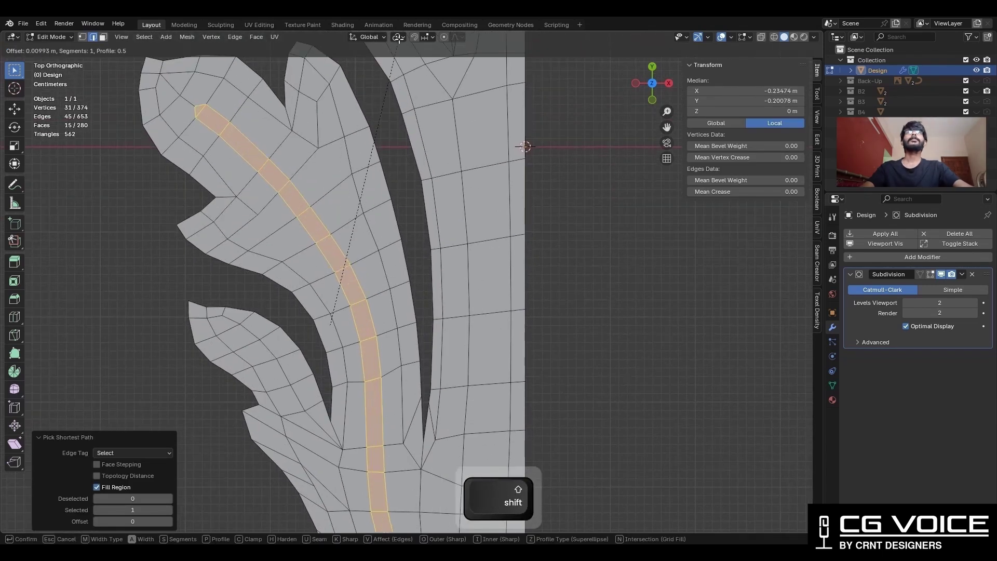
click(423, 530)
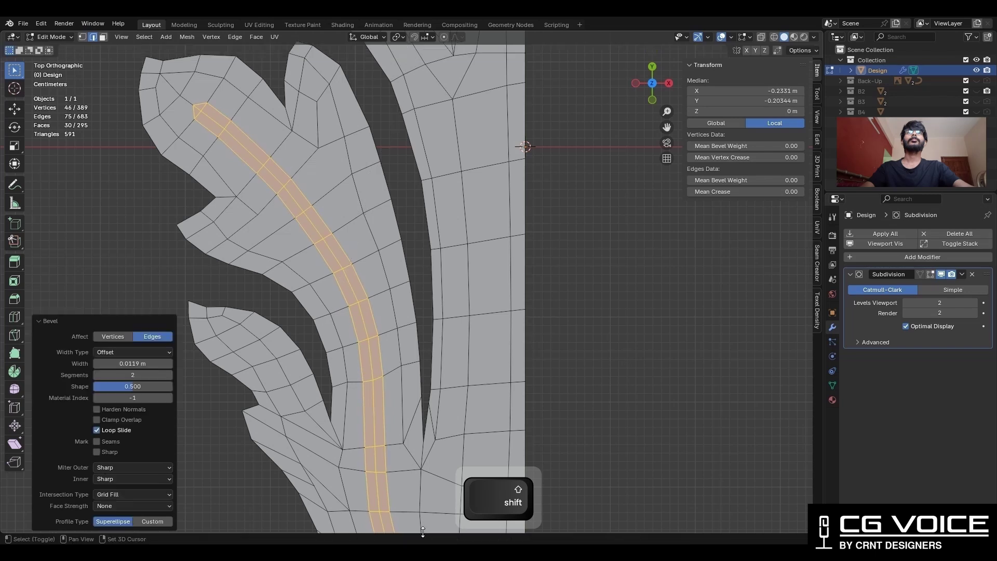
- Dissolve the extra geometry at the pointed tip of the bevelled strip
shift+middle_drag(431, 349, 468, 458)
scroll(312, 275, down, 1)
click(301, 271)
shift+middle_drag(301, 271, 343, 273)
scroll(311, 335, up, 4)
key(ctrl+x)
- Inset all faces of the bevelled strip, from the lobe's tip to the leaf's base, by 0.003 m without the boundary
scroll(332, 333, down, 2)
key(3)
drag(335, 269, 348, 281)
scroll(467, 392, down, 2)
shift+middle_drag(473, 397, 410, 271)
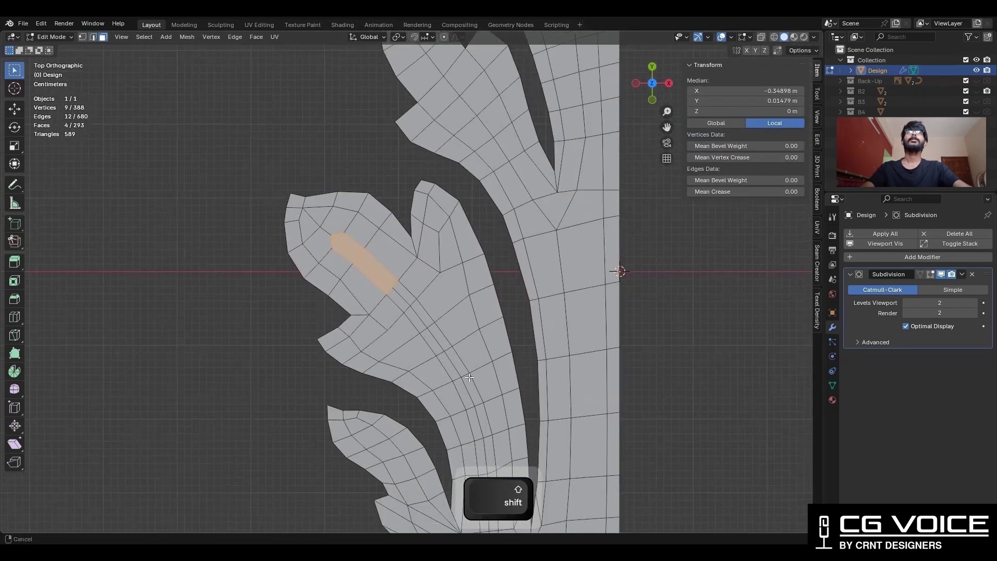
shift+click(428, 463)
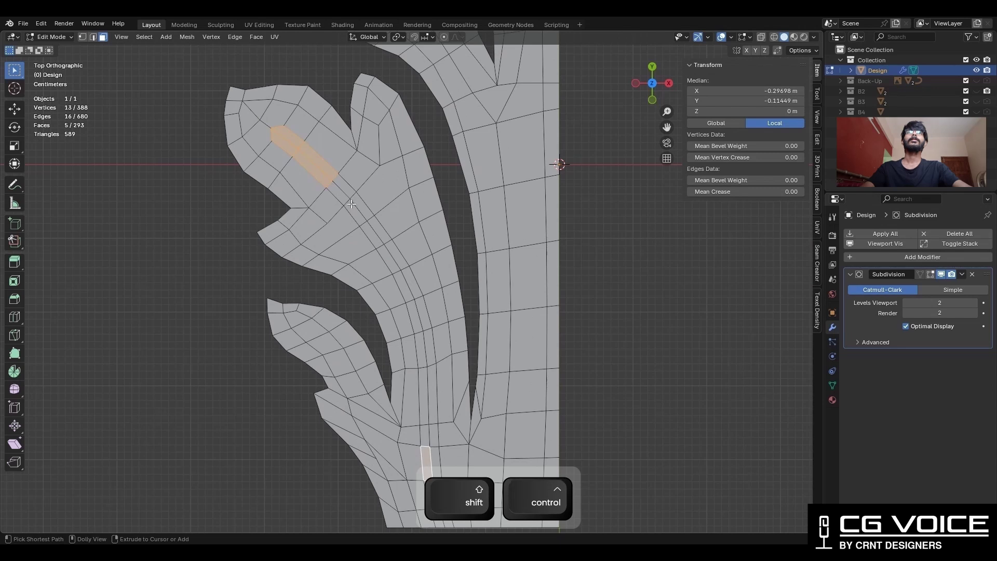
ctrl+shift+click(346, 188)
shift+middle_drag(476, 314, 432, 198)
shift+drag(388, 382, 400, 398)
scroll(416, 394, up, 3)
shift+middle_drag(454, 385, 452, 329)
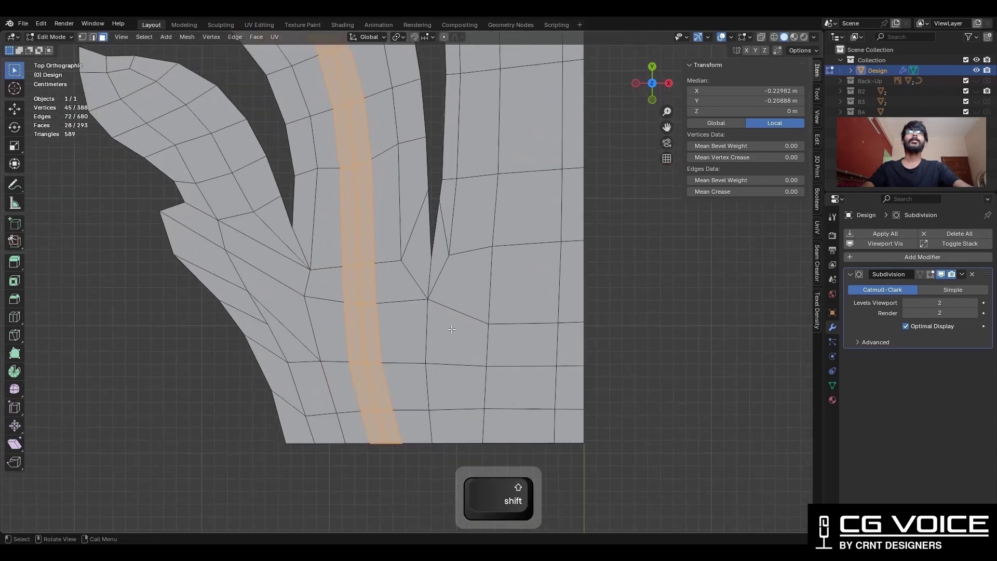
key(i)
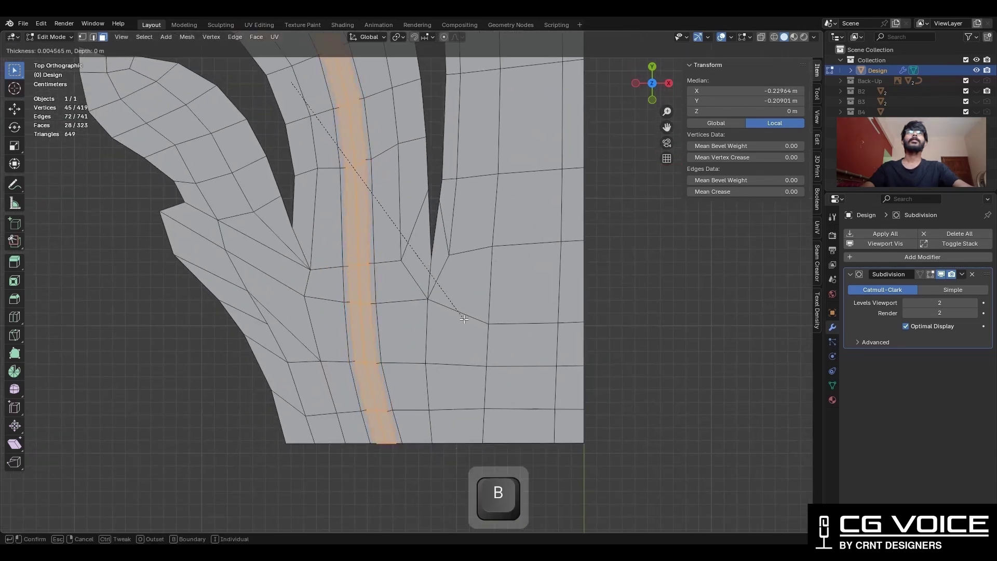
click(464, 320)
- Inset the strip faces again and sink them with Shrink/Fatten at an offset of -0.00245 m
scroll(461, 311, down, 3)
shift+middle_drag(407, 156, 475, 270)
scroll(472, 249, up, 3)
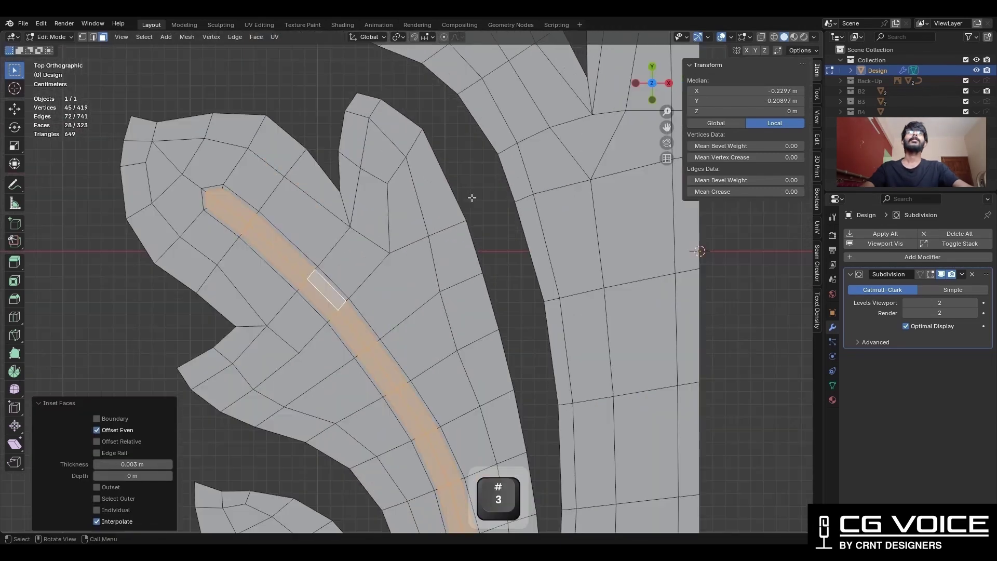
key(i)
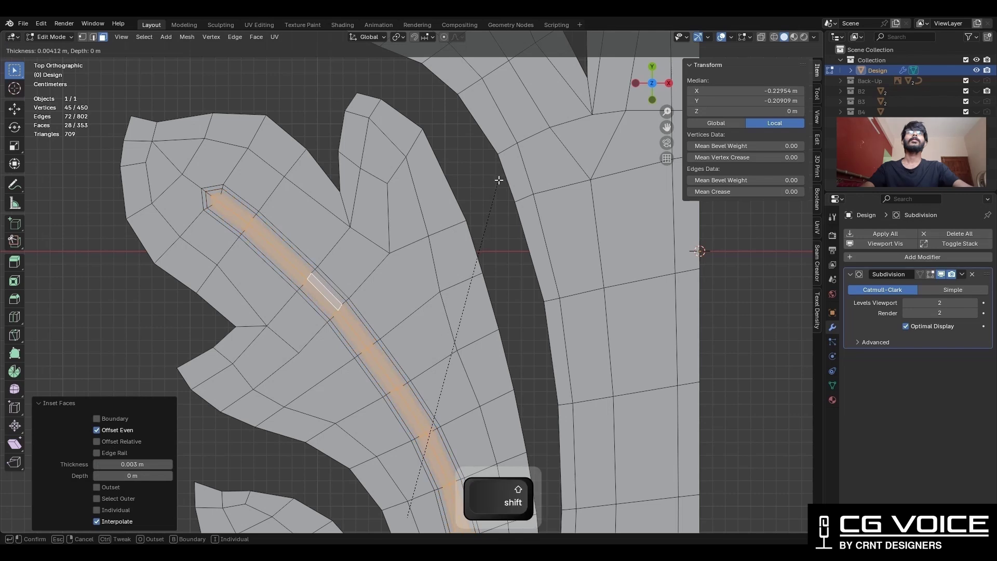
click(499, 170)
key(alt+s)
click(485, 183)
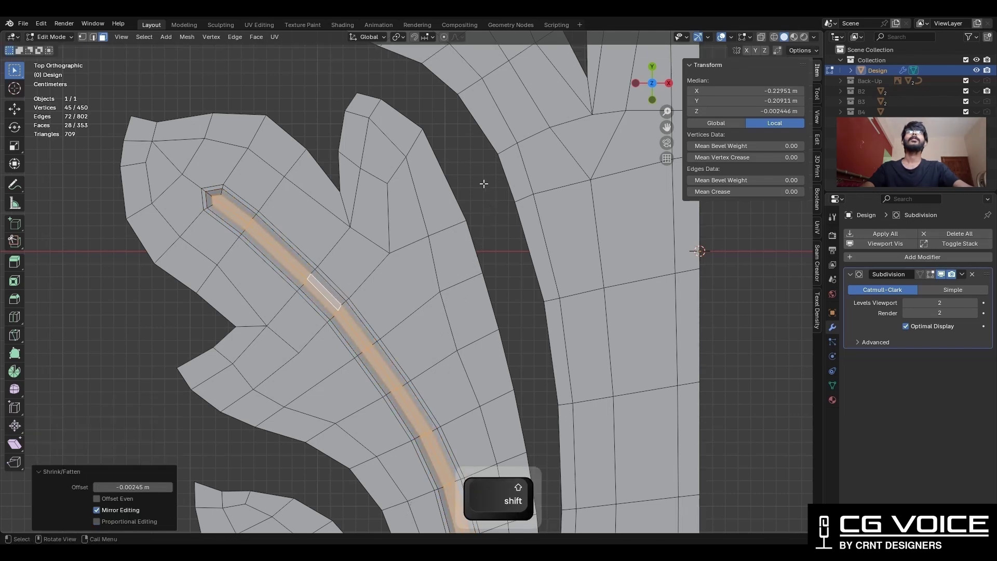
- Merge the three vertices at the inner tip of the sunken groove
shift+middle_drag(337, 215, 411, 275)
scroll(411, 276, up, 2)
key(1)
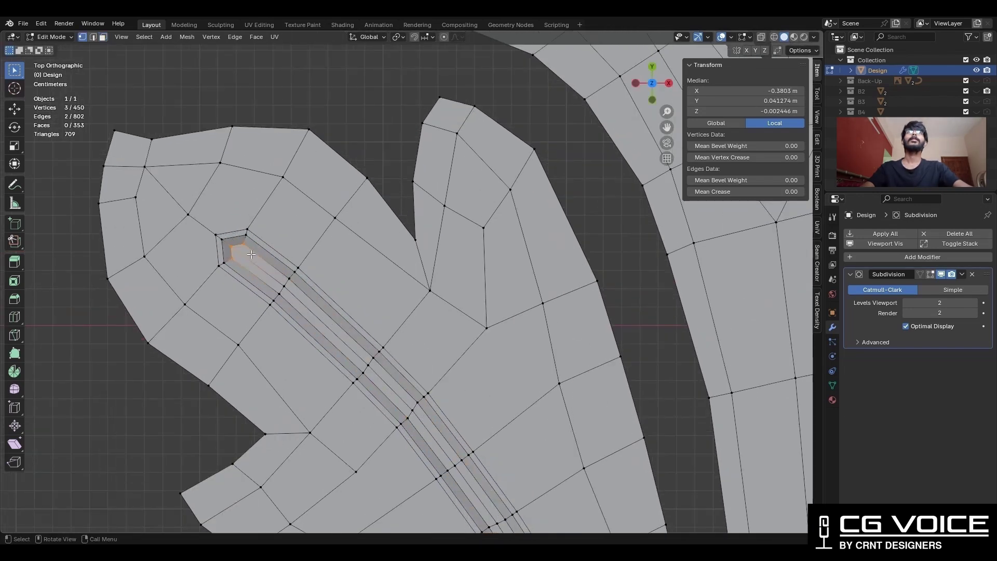
click(251, 255)
- Dissolve the two edge loops flanking the groove's centre line and the surplus edges at its tip
key(2)
alt+shift+click(274, 268)
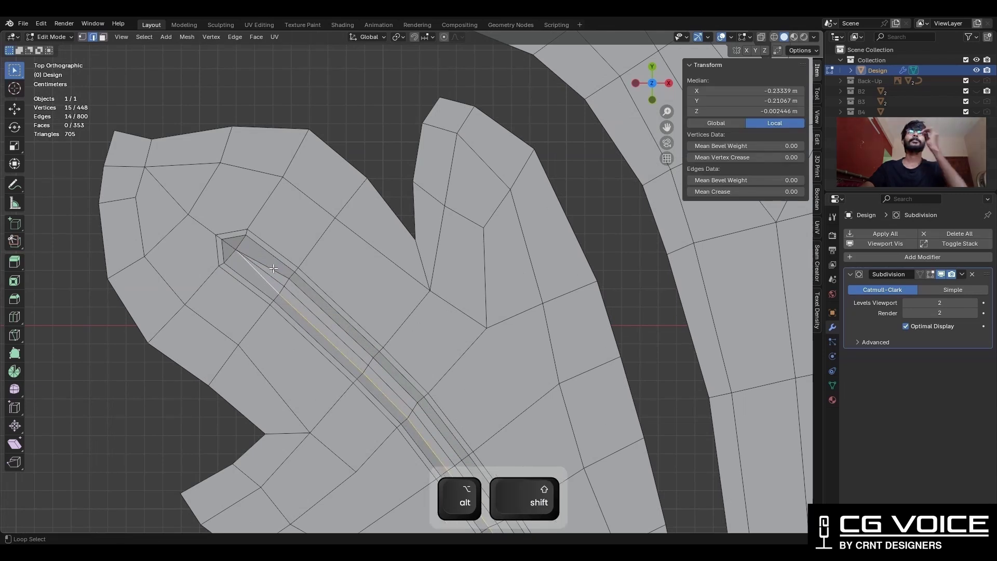
key(ctrl+x)
key(2)
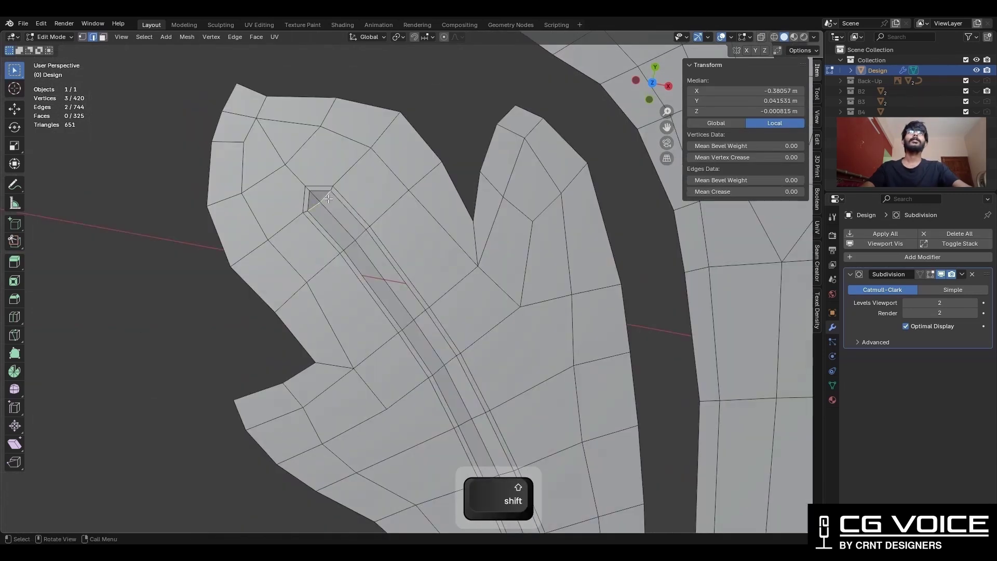
key(ctrl+x)
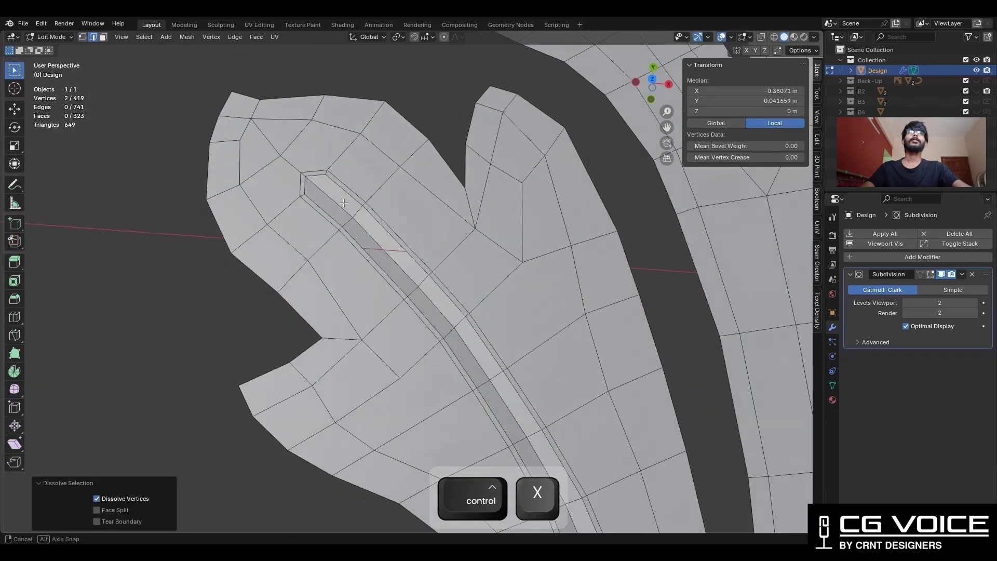
- Select the centre-line edges of the lobe's groove and deepen them with Shrink/Fatten at an offset of -0.00455 m
key(Tab)
middle_drag(328, 198, 445, 218)
key(Tab)
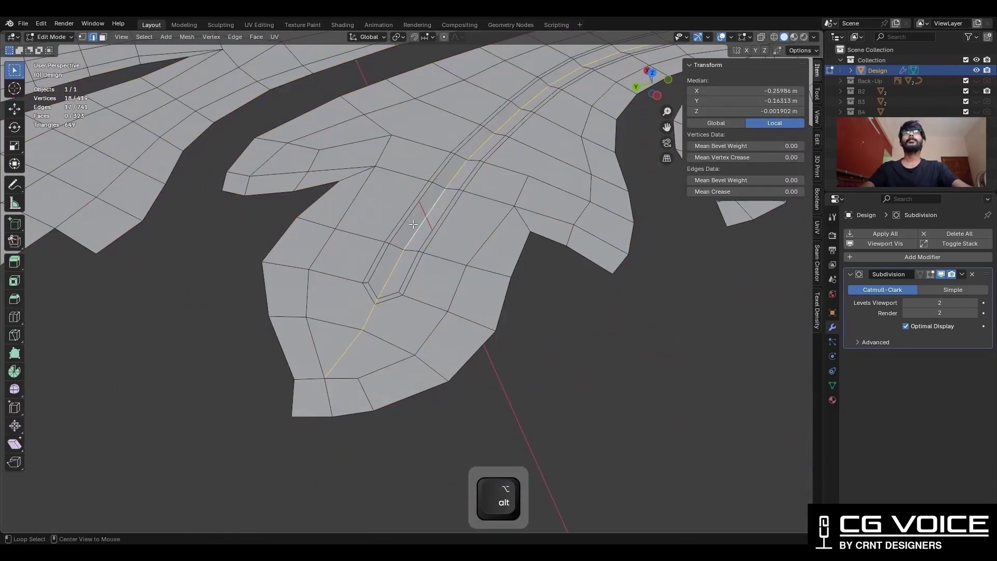
key(alt+s)
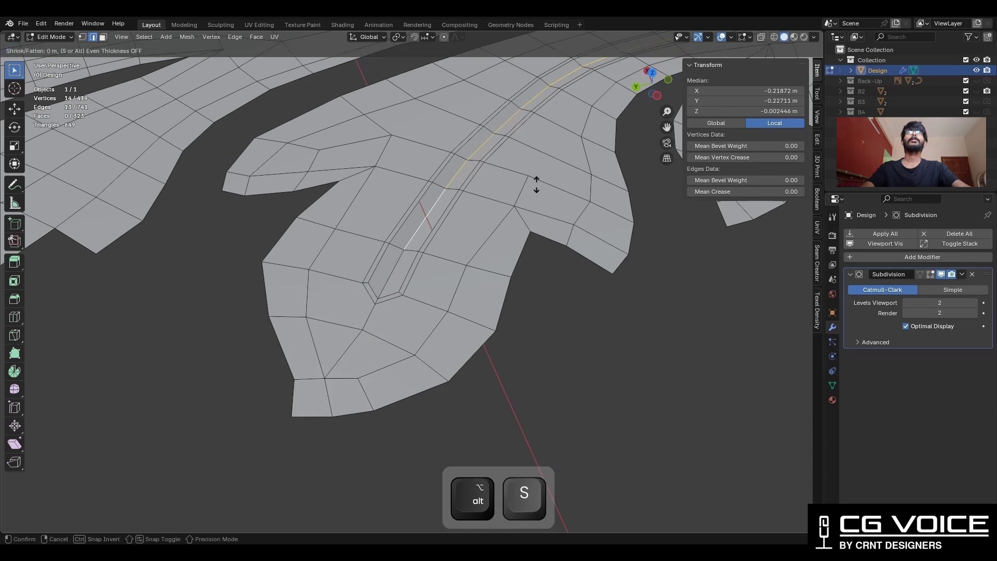
click(537, 183)
scroll(538, 183, down, 6)
middle_drag(537, 183, 416, 163)
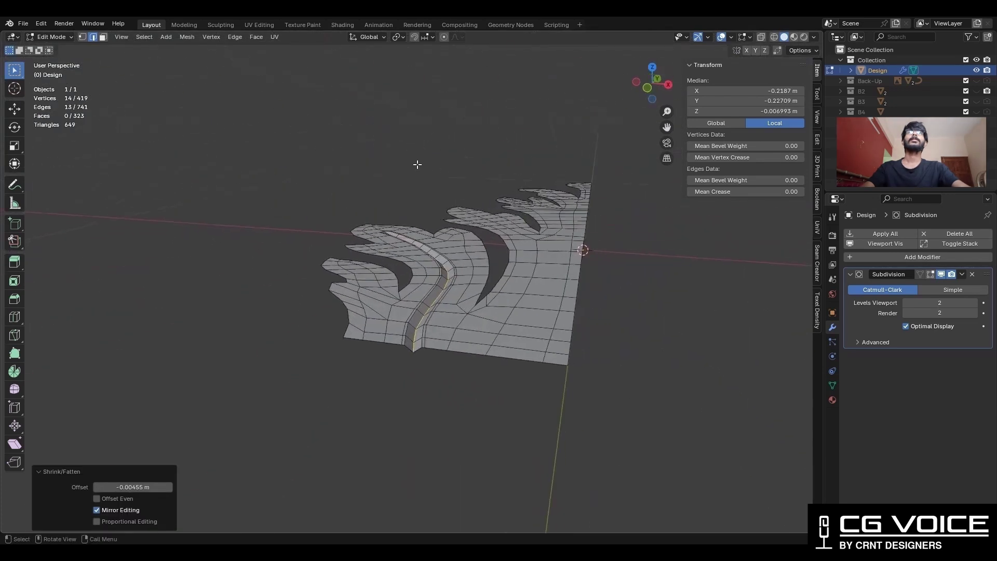
- Examine the smoothed groove without overlays from above and compare the leaf with the carved acanthus reference photo
key(Tab)
middle_drag(481, 175, 486, 238)
key(shift+alt+z)
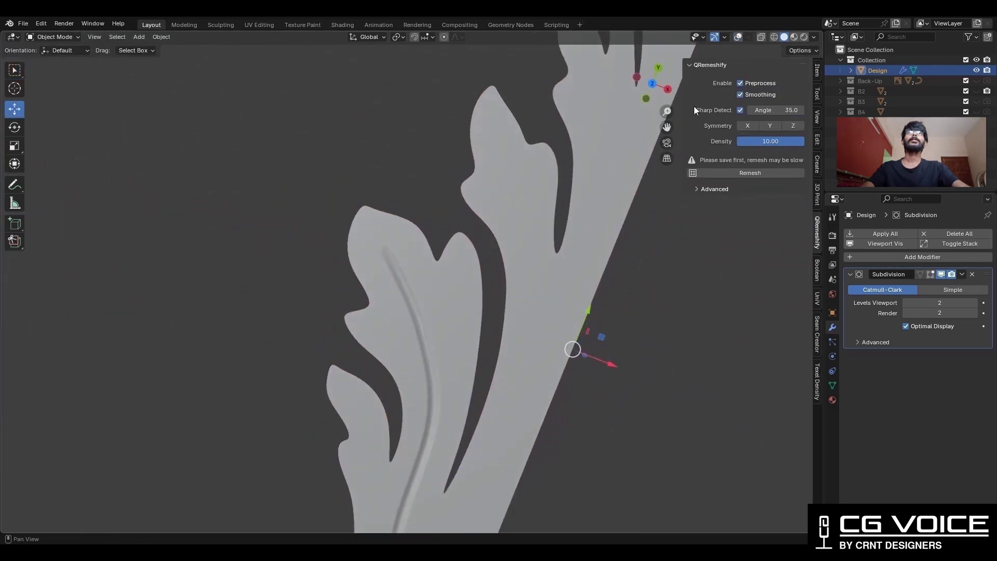
click(653, 79)
scroll(552, 218, down, 4)
shift+middle_drag(551, 213, 496, 162)
click(543, 205)
shift+middle_drag(500, 208, 494, 256)
scroll(494, 256, up, 3)
click(488, 551)
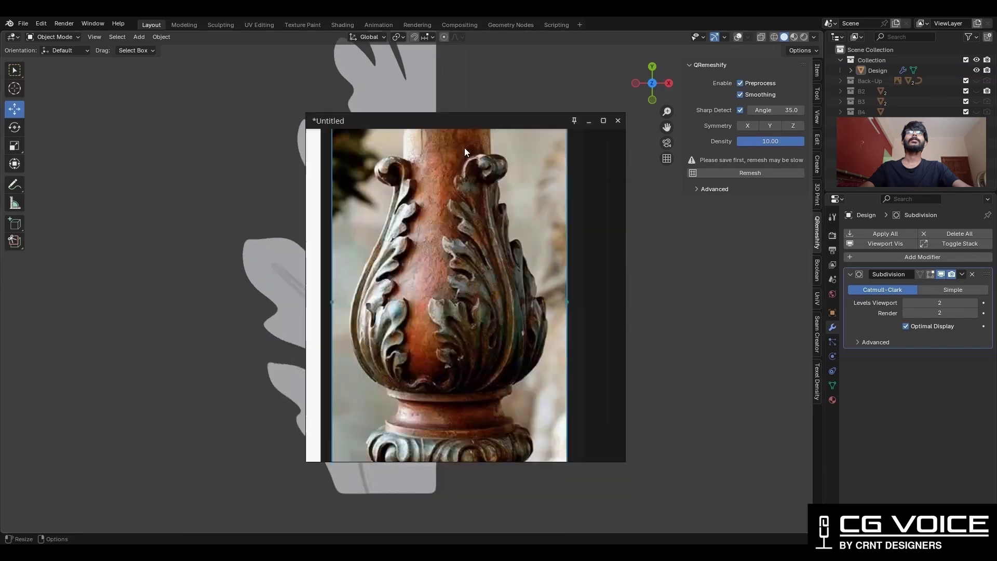
right_drag(474, 224, 500, 191)
shift+middle_drag(320, 204, 368, 189)
key(shift+alt+z)
click(442, 177)
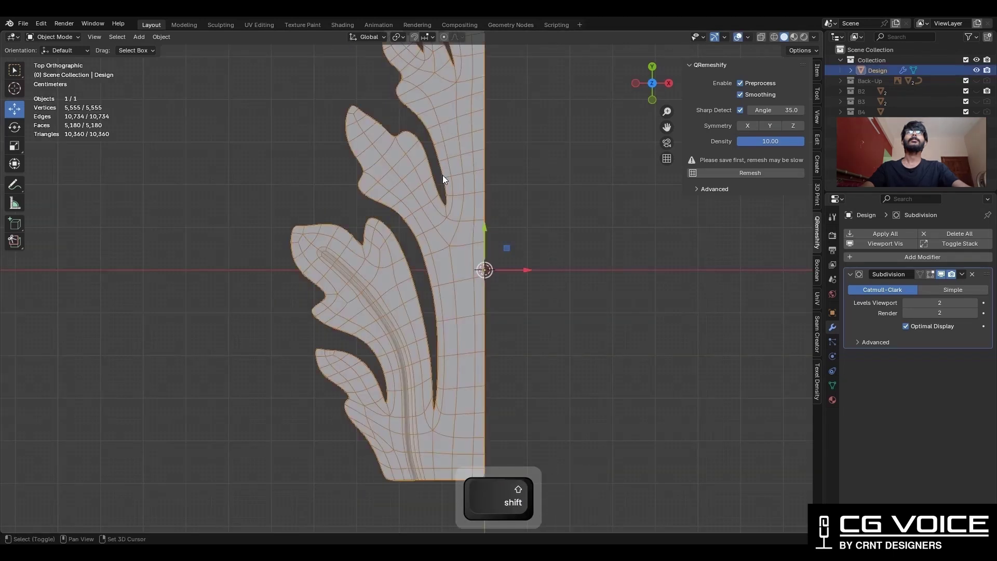
- Symmetrize the entire half-leaf mesh to form the complete leaf
scroll(442, 175, down, 2)
key(Tab)
shift+middle_drag(532, 135, 494, 236)
shift+scroll(495, 235, up, 1)
key(a)
click(180, 37)
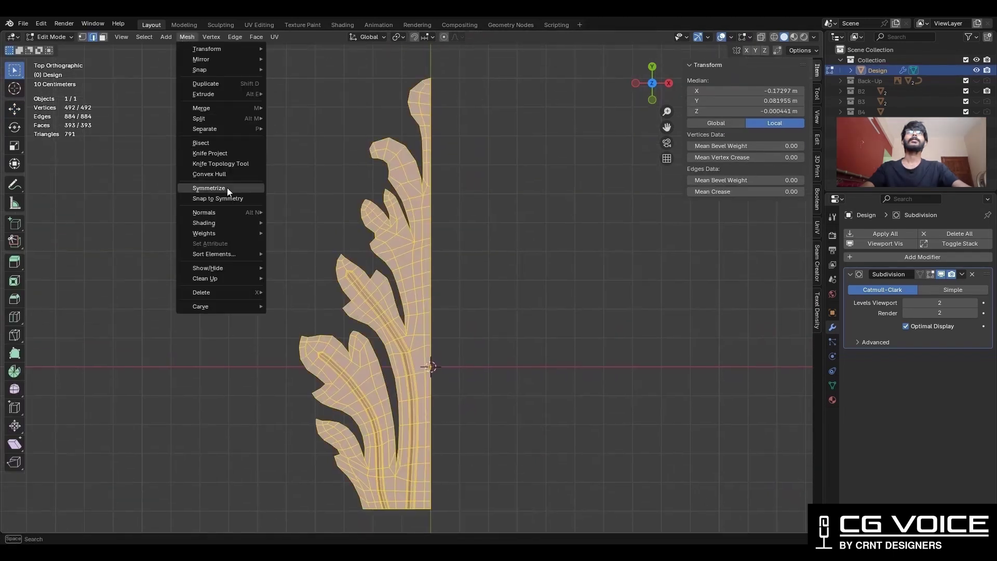
click(227, 188)
key(alt+a)
- Edge-slide the inner edge path on the left side of the central stem outward, towards the stem's border
scroll(473, 240, up, 4)
shift+scroll(473, 240, up, 3)
scroll(473, 240, up, 3)
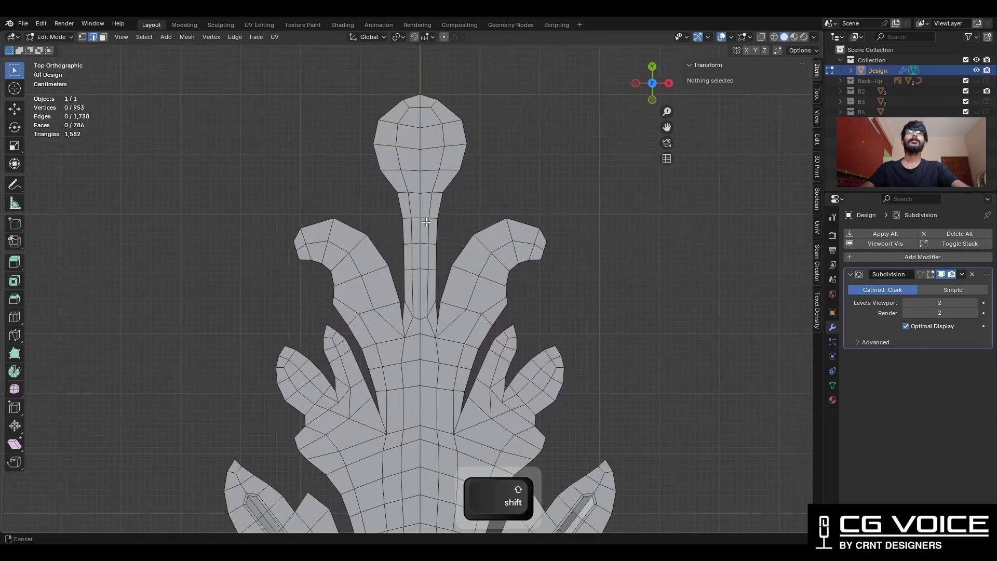
click(405, 288)
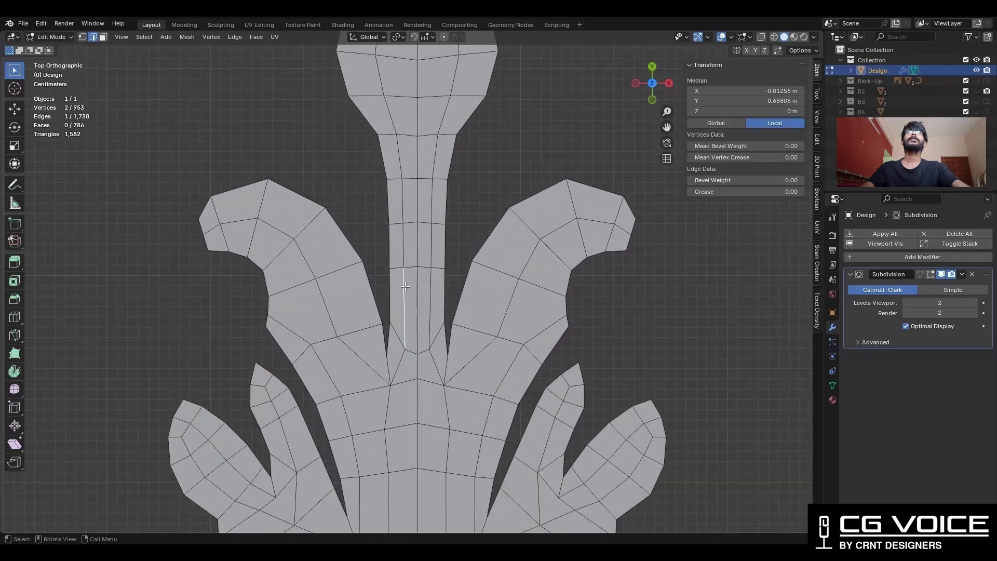
ctrl+shift+click(398, 156)
key(g)
key(g)
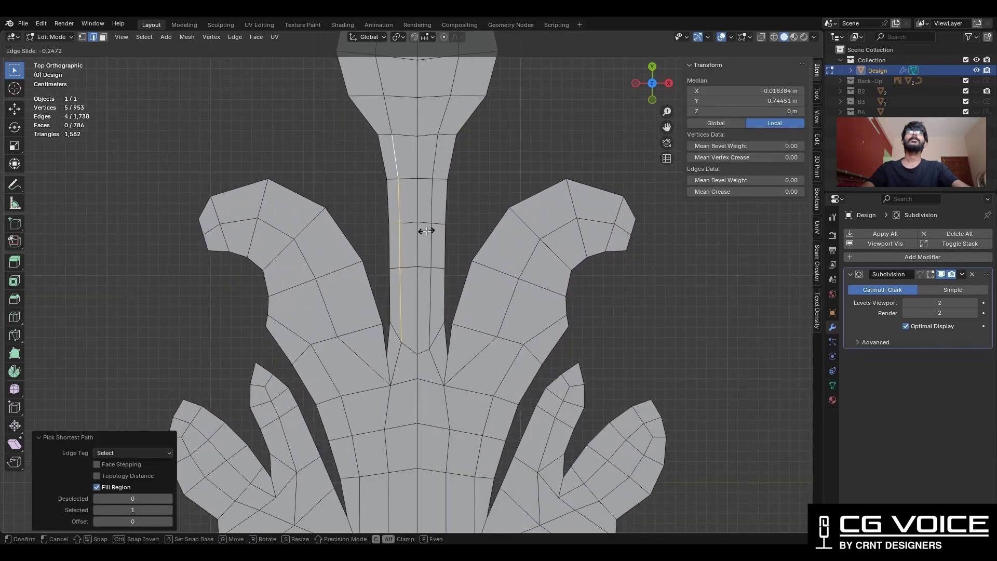
click(426, 231)
- Symmetrize the whole mesh again so the stem's right half matches the adjusted left half
key(a)
click(188, 37)
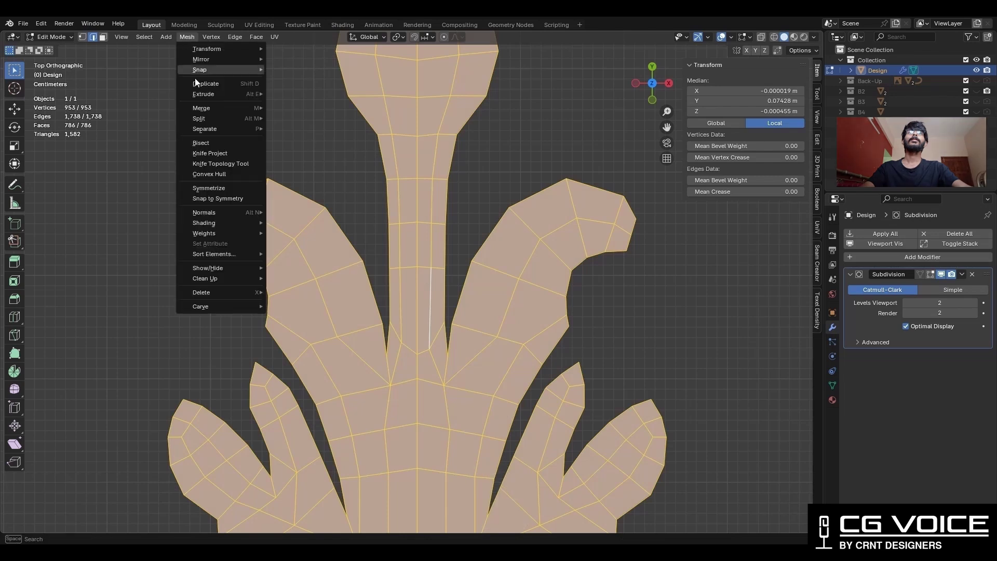
click(222, 188)
key(alt+a)
- Bevel the leaf's centre line, from the top bulb down to the base, by 0.0147 m with 2 segments
click(490, 104)
shift+middle_drag(431, 132, 432, 194)
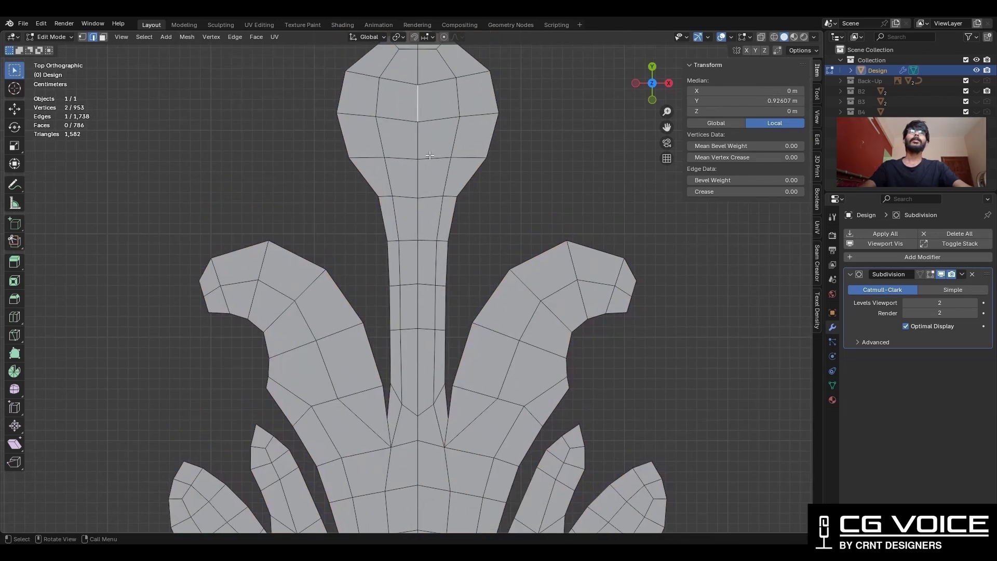
scroll(430, 155, down, 4)
shift+middle_drag(455, 453, 446, 498)
ctrl+shift+click(425, 411)
key(ctrl+b)
scroll(530, 183, down, 1)
key(ctrl+b)
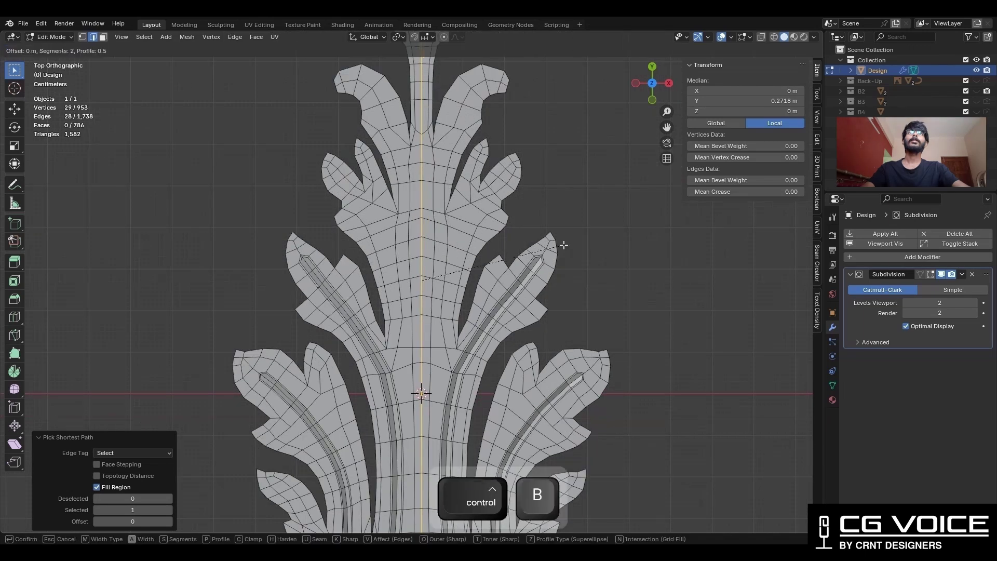
click(585, 248)
scroll(587, 249, down, 3)
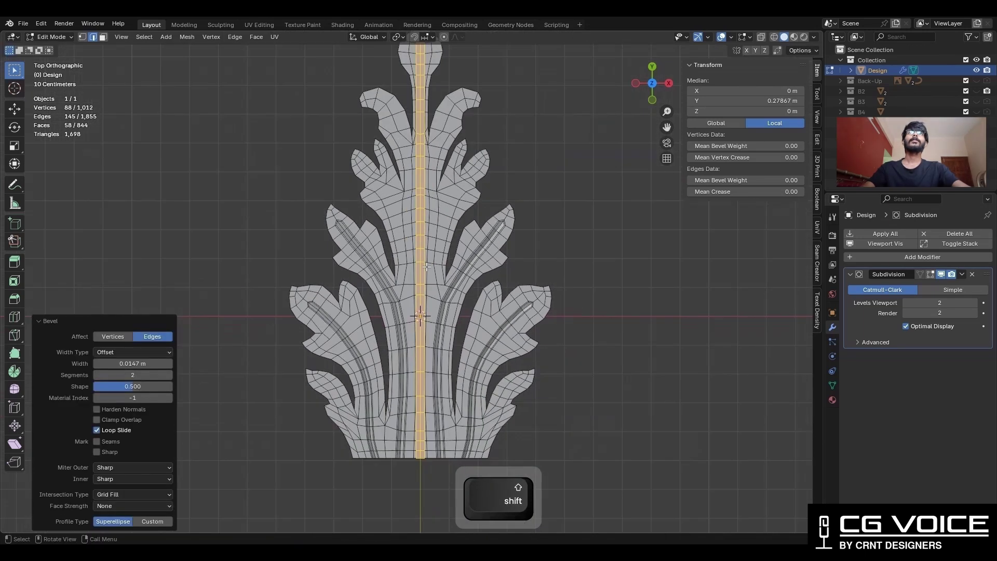
- Edge-slide the edge path left of the bevelled strip on the stem outward to widen its spacing
shift+middle_drag(410, 193, 404, 222)
click(404, 220)
scroll(413, 78, up, 5)
shift+middle_drag(413, 77, 426, 192)
scroll(418, 291, up, 3)
click(410, 228)
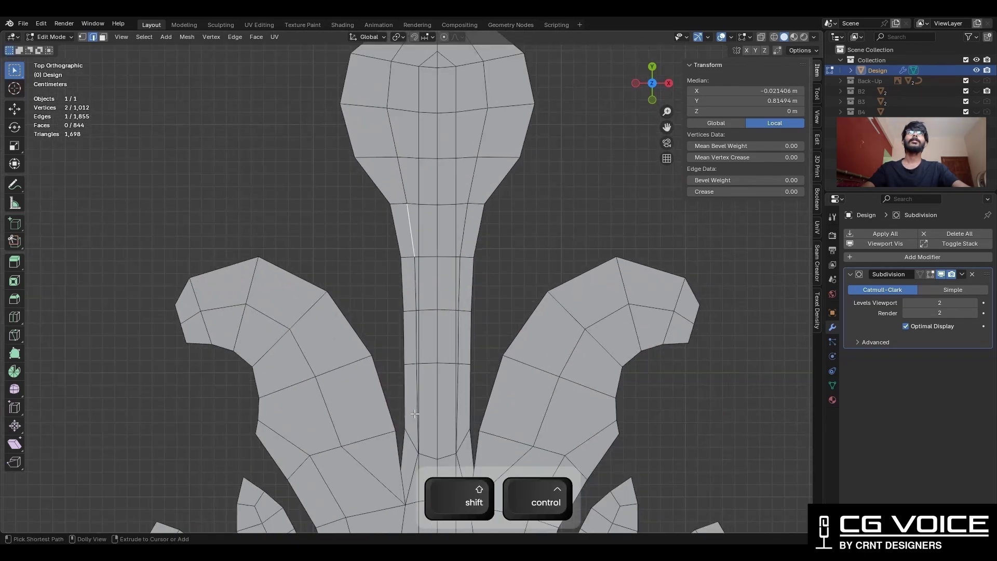
ctrl+shift+click(419, 404)
shift+middle_drag(438, 328, 456, 265)
key(g)
key(g)
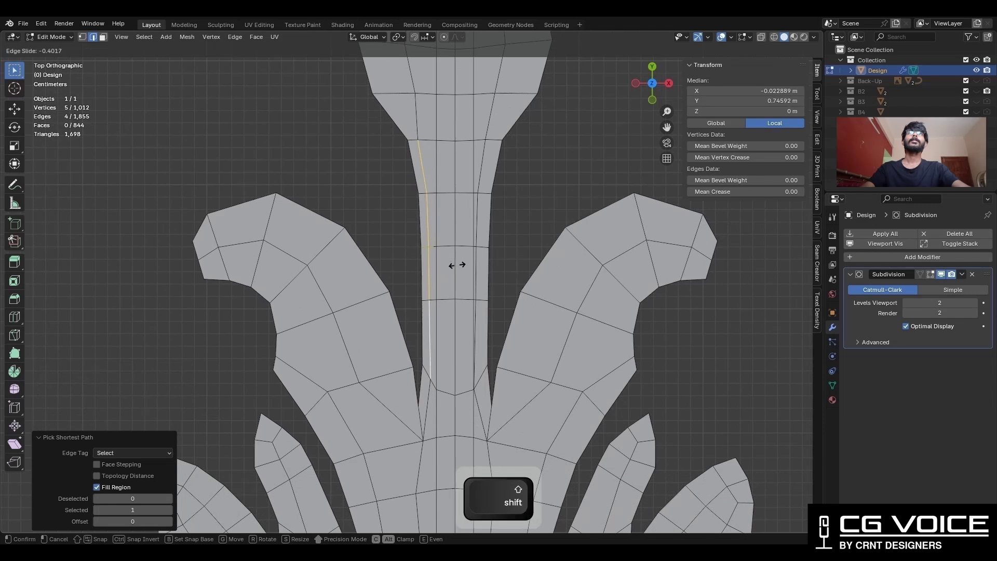
click(456, 264)
- Dissolve the lower edge line left of the bevelled centre strip down to the base and replace it with a centred loop cut
click(476, 226)
shift+middle_drag(471, 228, 462, 248)
scroll(461, 249, down, 5)
shift+middle_drag(464, 379, 483, 36)
scroll(452, 134, up, 2)
shift+middle_drag(454, 446, 447, 353)
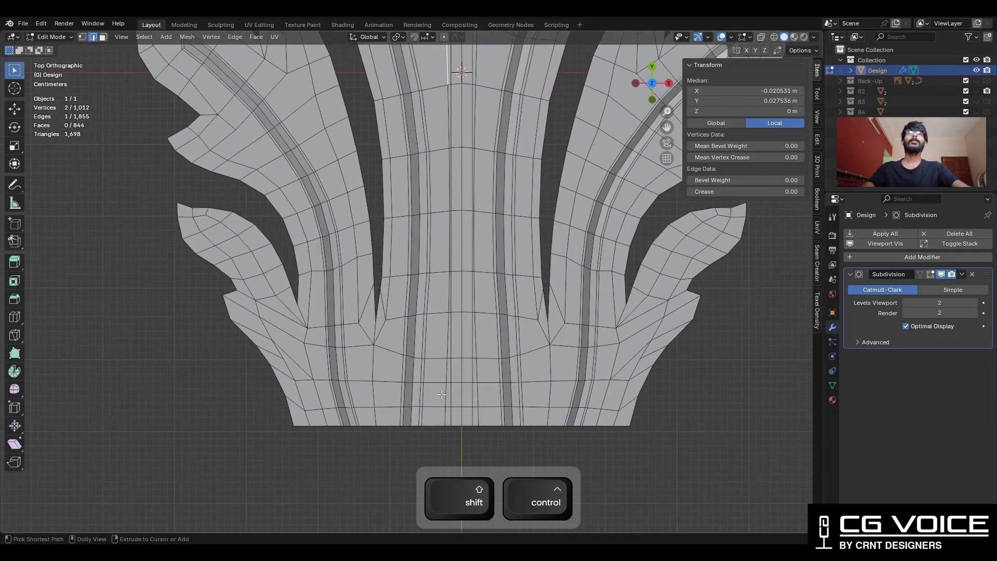
ctrl+click(446, 417)
key(ctrl+x)
scroll(405, 422, down, 2)
key(ctrl+r)
click(427, 229)
right_click(427, 229)
- Dissolve the upper edge line left of the centre strip, recut it with a loop cut and connect its end vertices
shift+middle_drag(438, 165, 437, 356)
click(433, 317)
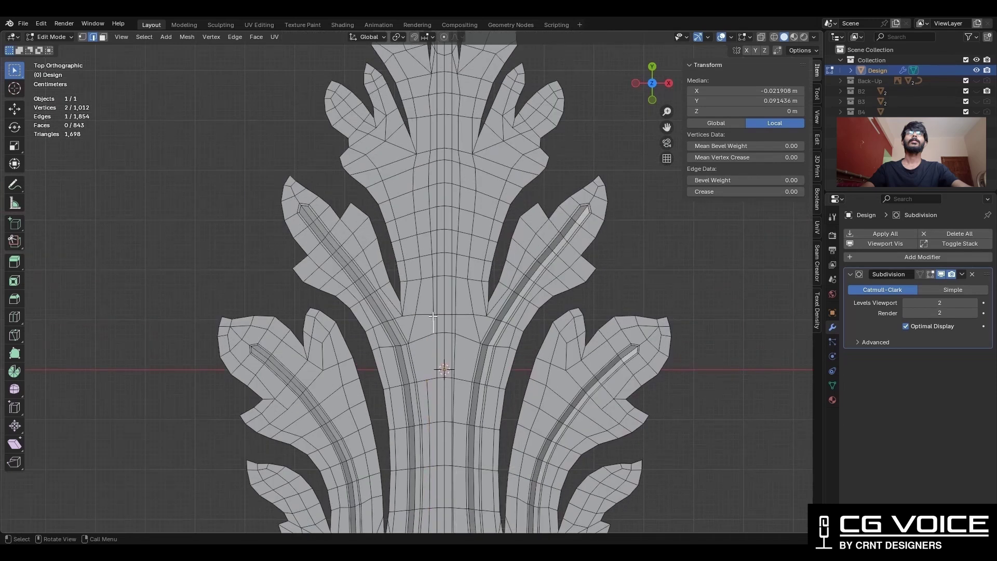
key(ctrl+x)
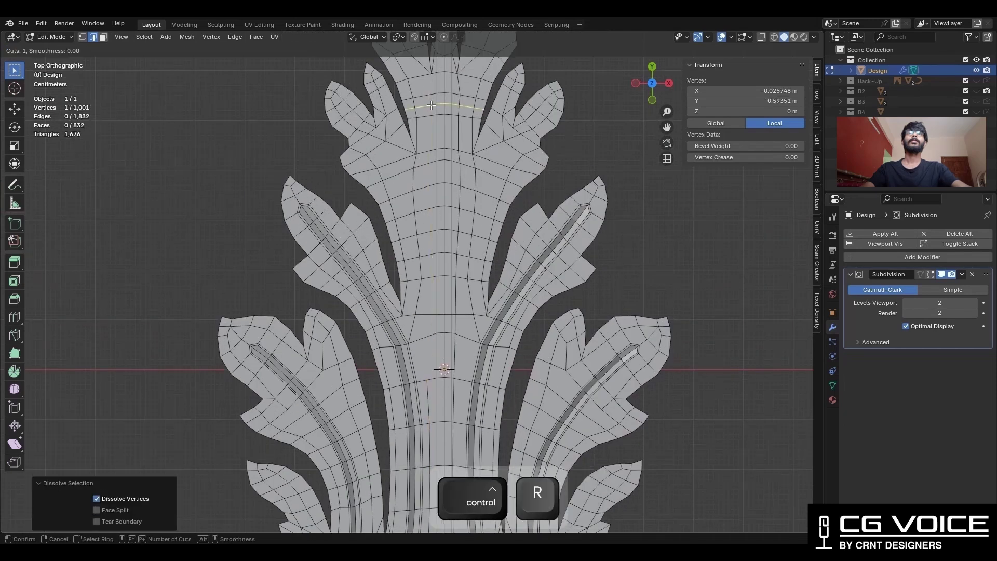
click(426, 339)
key(1)
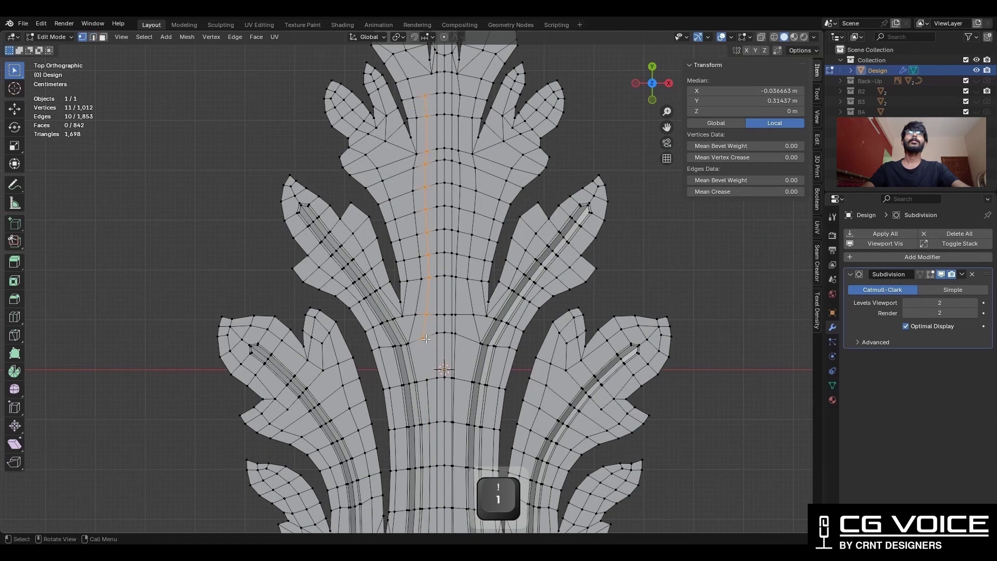
key(j)
shift+scroll(428, 188, up, 3)
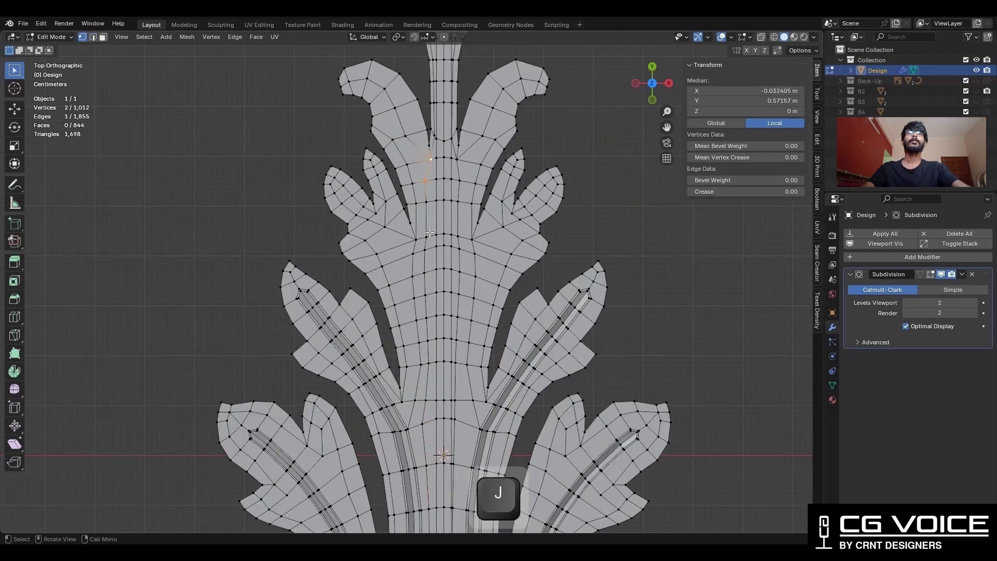
- Vertex-slide the recut edge line's vertices on the left half of the leaf's body to even out the spacing
click(429, 235)
shift+scroll(424, 175, down, 1)
key(shift+v)
click(418, 297)
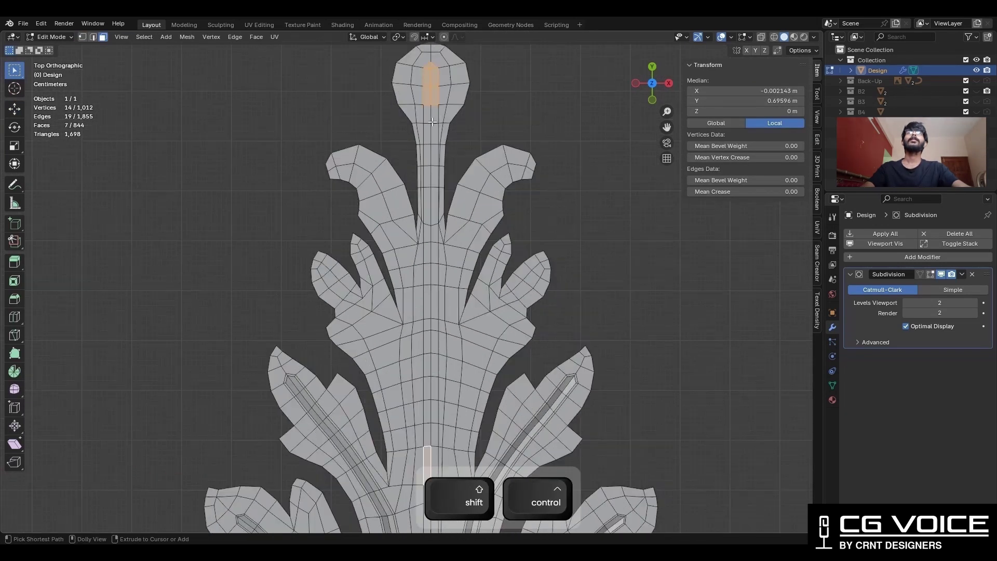
- Select all faces of the bevelled centre strip from the bulb to the base and inset them by 0.004 m without the boundary
scroll(429, 214, up, 3)
ctrl+shift+click(429, 214)
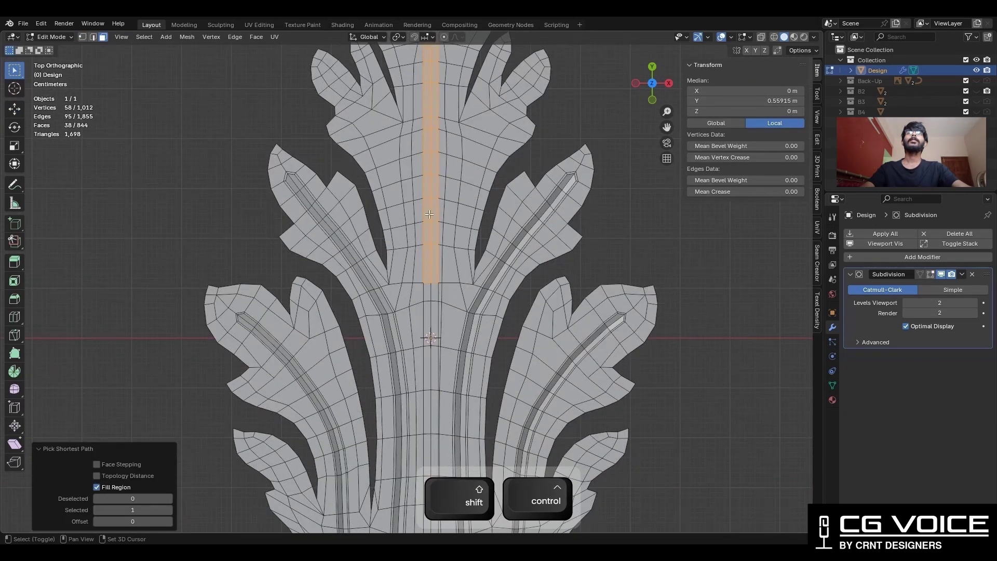
shift+middle_drag(429, 214, 430, 92)
shift+click(427, 170)
ctrl+shift+click(435, 451)
shift+middle_drag(448, 211, 435, 112)
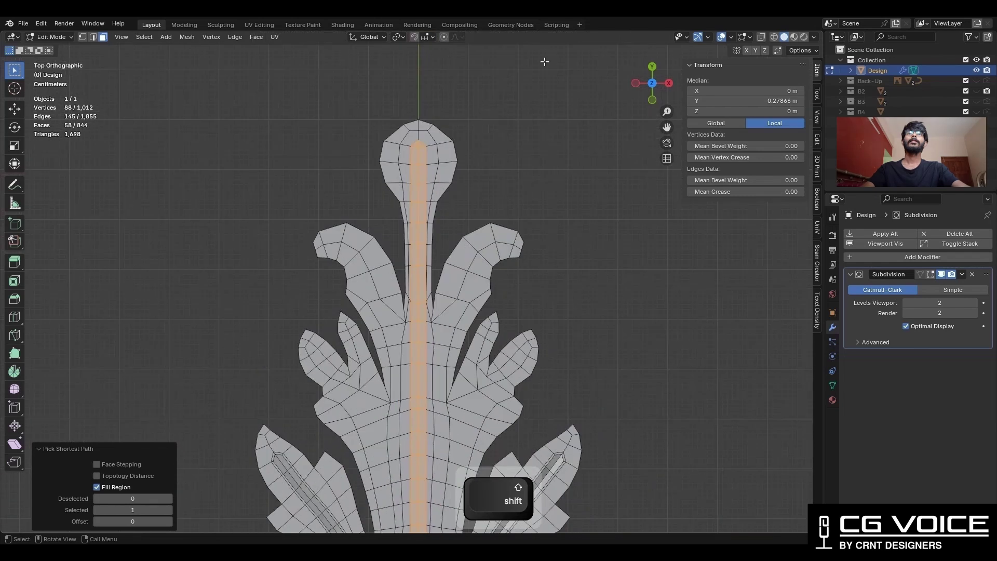
scroll(541, 216, up, 3)
key(i)
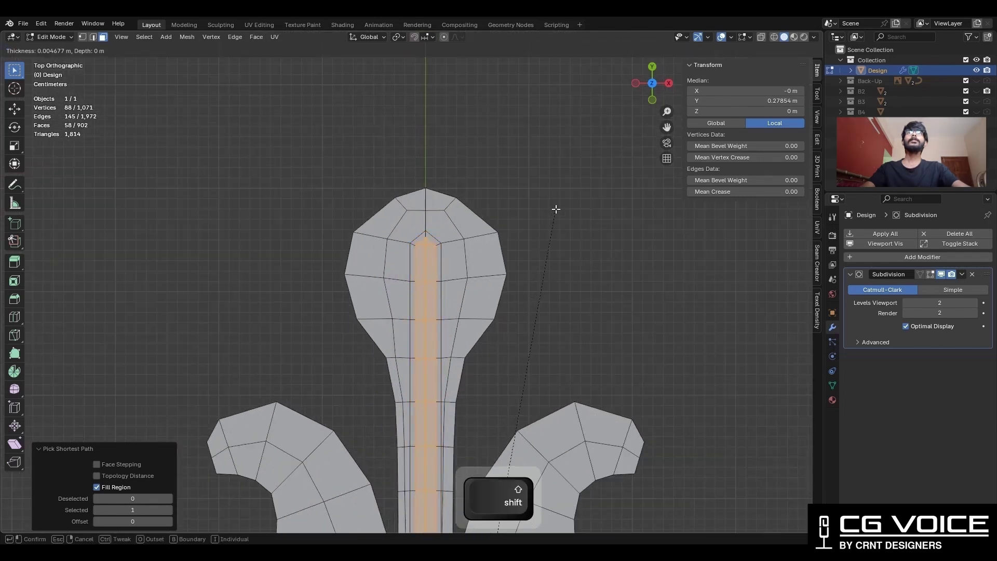
key(4)
click(525, 232)
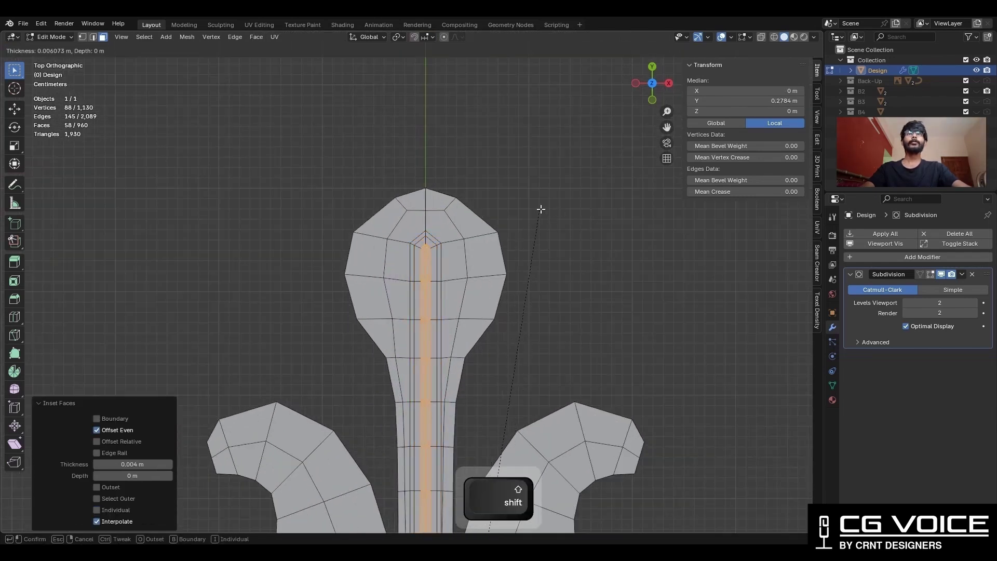
- Inset the centre strip faces again by 0.005 m and sink them with Shrink/Fatten at an offset of -0.01 m
click(526, 230)
middle_drag(515, 249, 635, 185)
click(653, 93)
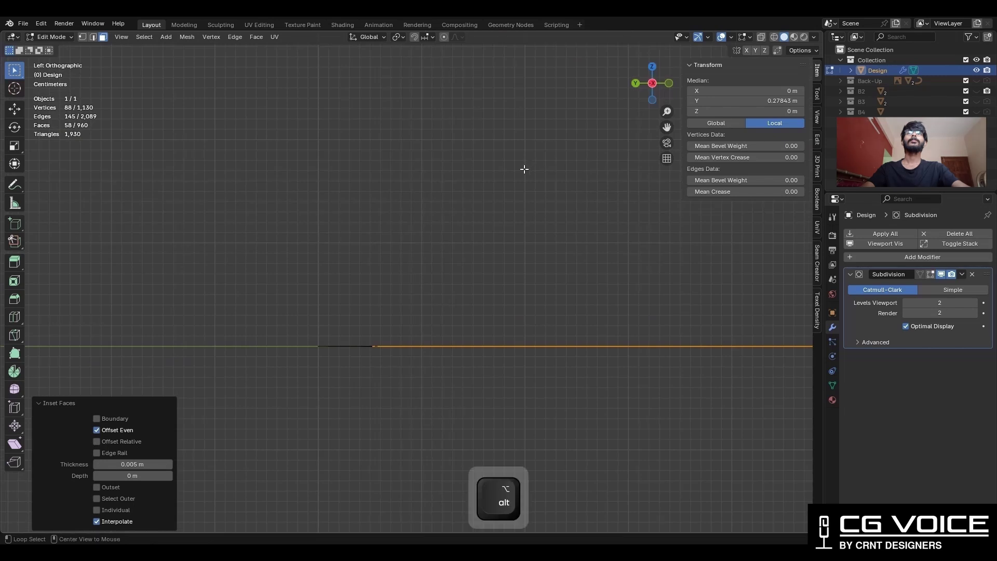
key(alt+s)
click(530, 147)
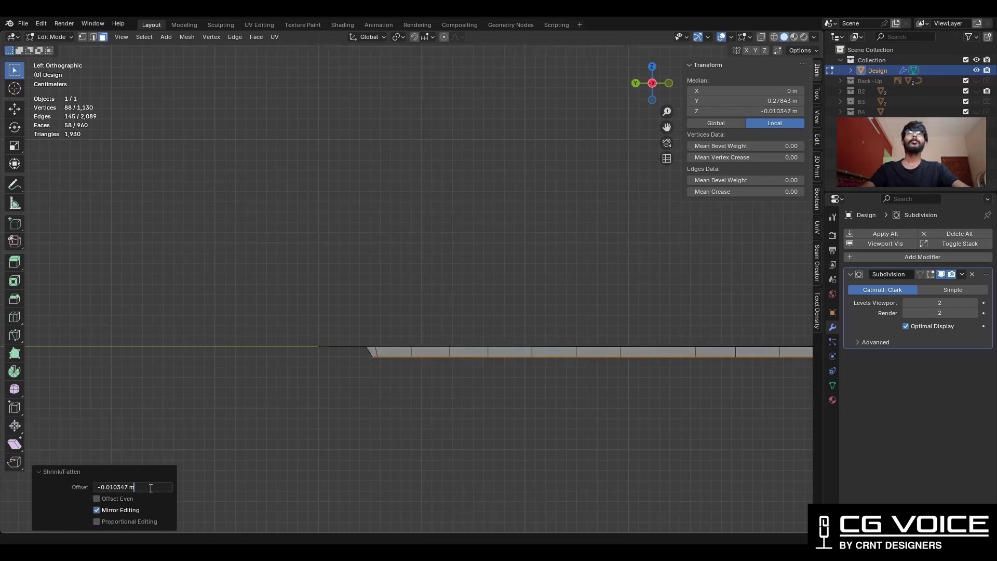
shift+middle_drag(606, 281, 504, 260)
scroll(503, 259, down, 4)
- Merge the three vertices at the sunken groove's tip in the top bulb at their centre
middle_drag(512, 253, 458, 369)
scroll(478, 291, up, 5)
scroll(482, 276, up, 6)
shift+middle_drag(484, 182, 374, 341)
key(1)
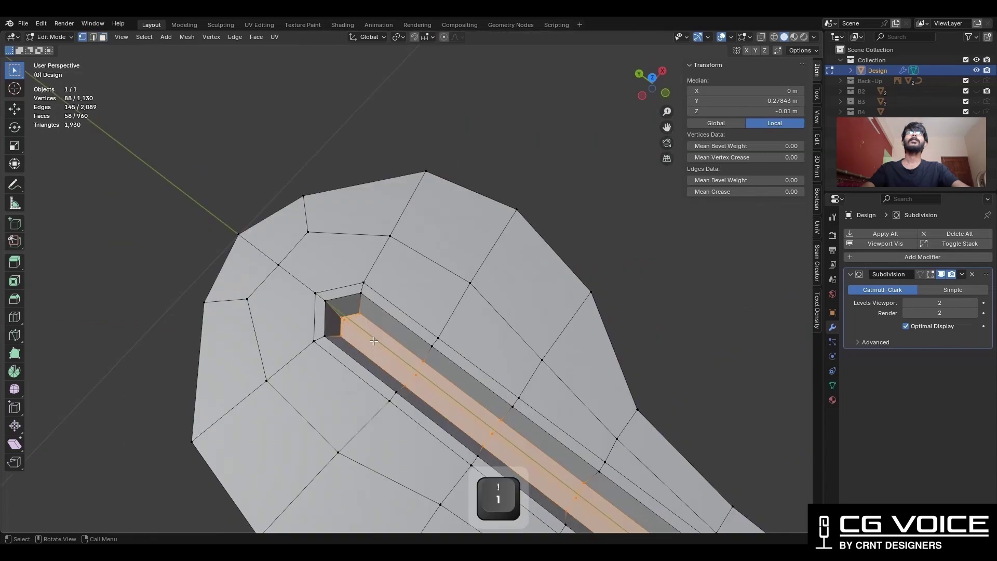
click(350, 313)
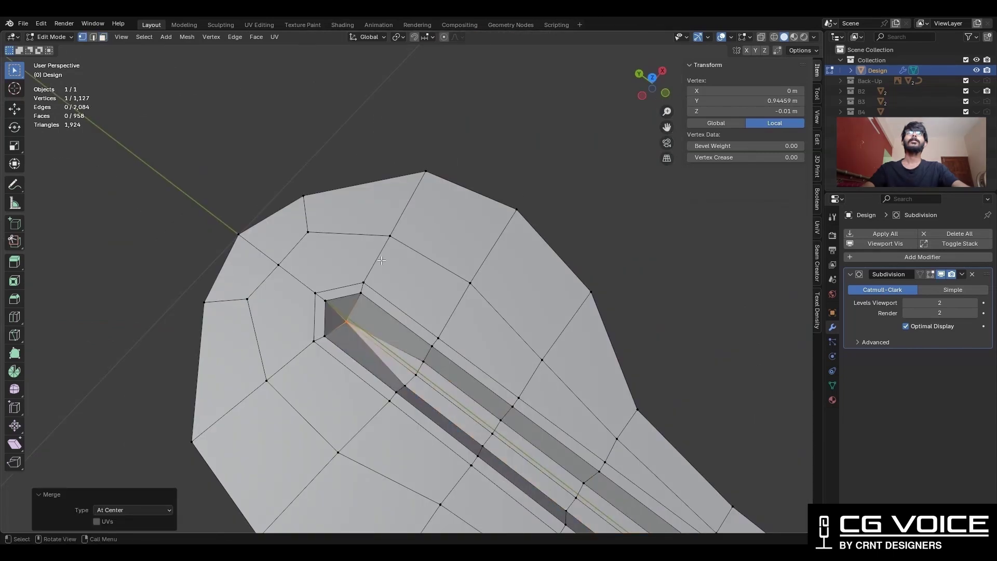
- Dissolve the edge loops flanking the central groove's centre line and the surplus edges at its tip
key(2)
alt+click(382, 341)
key(ctrl+x)
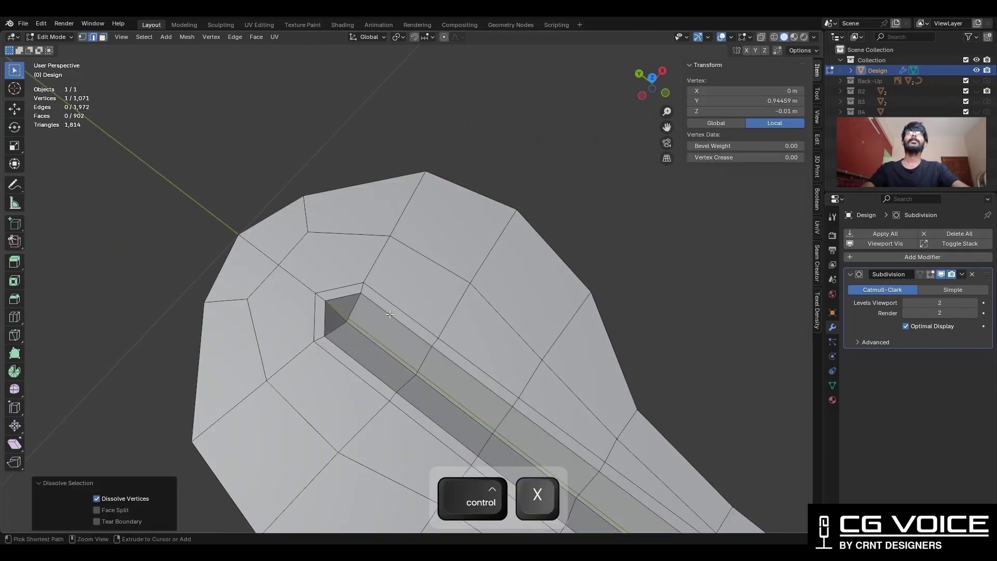
scroll(365, 314, down, 2)
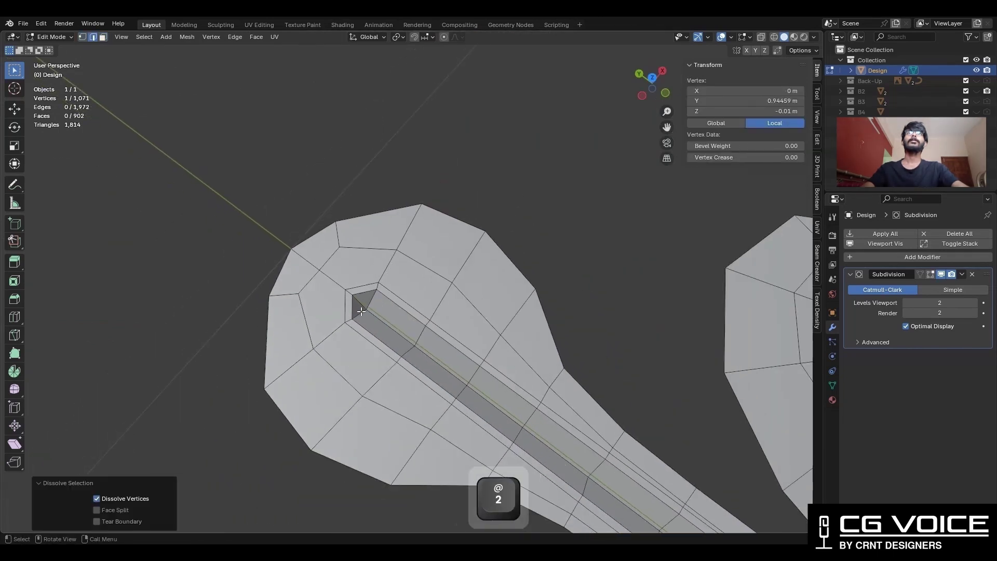
alt+click(361, 312)
key(ctrl+x)
scroll(361, 311, down, 3)
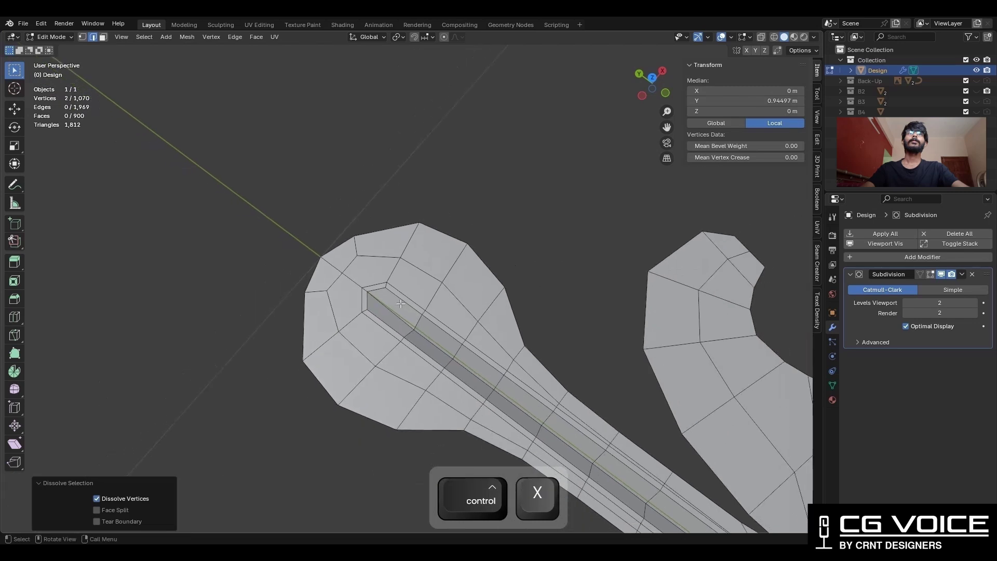
- Return to Object Mode and hide the overlays to examine the smoothed central groove and the whole leaf
key(Tab)
scroll(440, 295, up, 3)
middle_drag(464, 290, 414, 183)
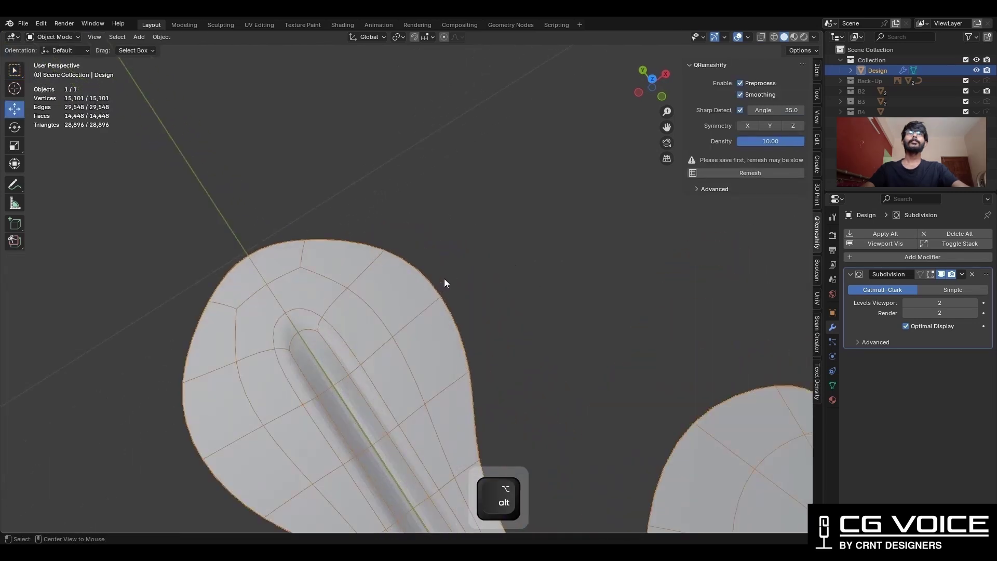
key(alt+shift+z)
scroll(451, 304, down, 8)
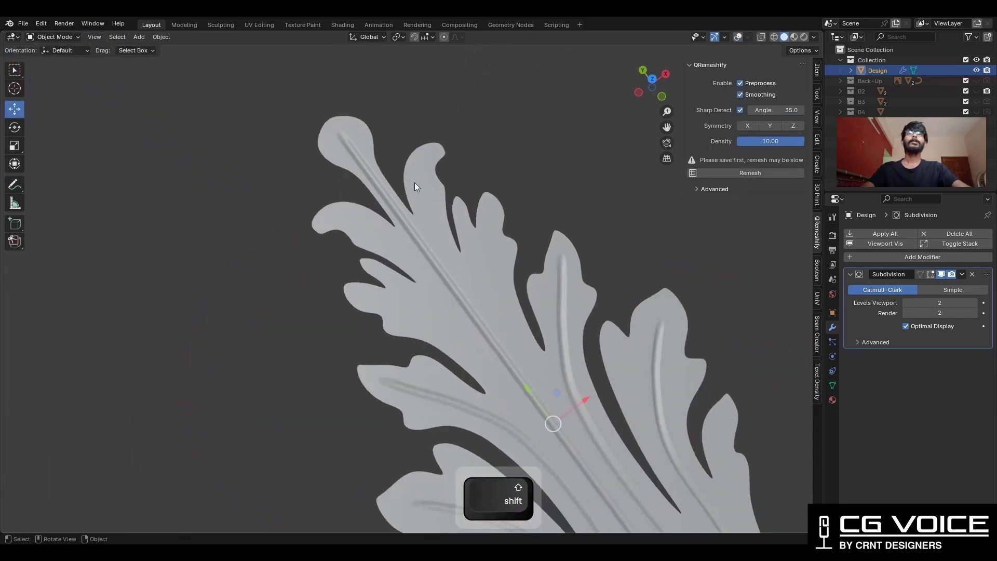
- Save the file and switch the viewport lighting to MatCap to examine the whole leaf from the top
key(KP_7)
scroll(519, 291, down, 3)
click(558, 307)
key(ctrl+s)
shift+middle_drag(551, 308, 479, 289)
click(814, 37)
click(805, 86)
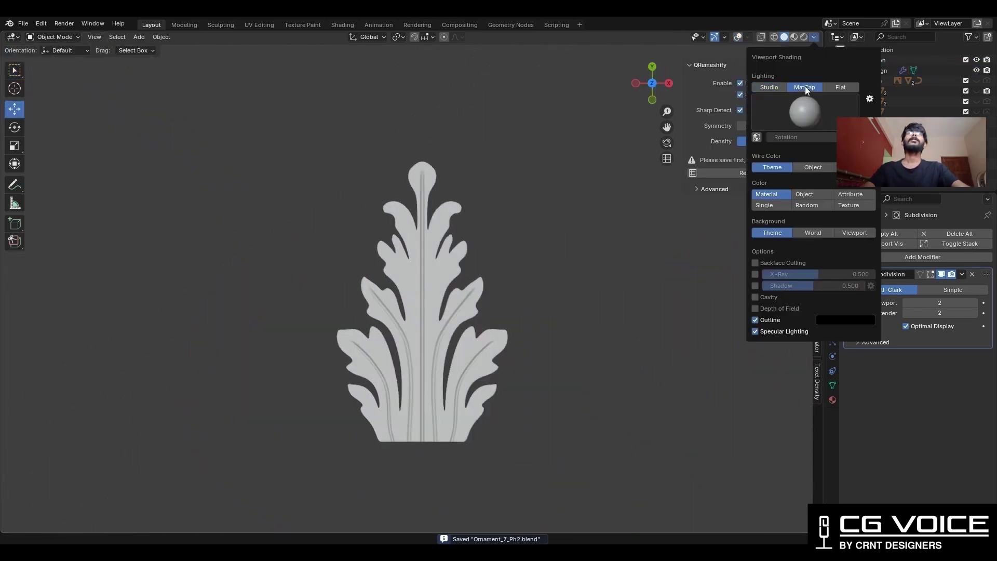
scroll(472, 238, up, 4)
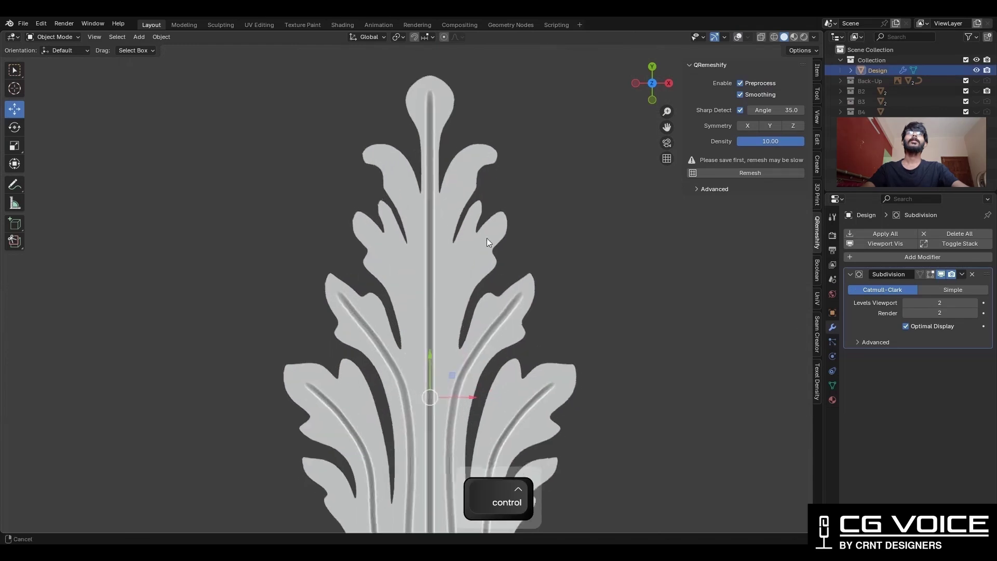
key(shift+alt+z)
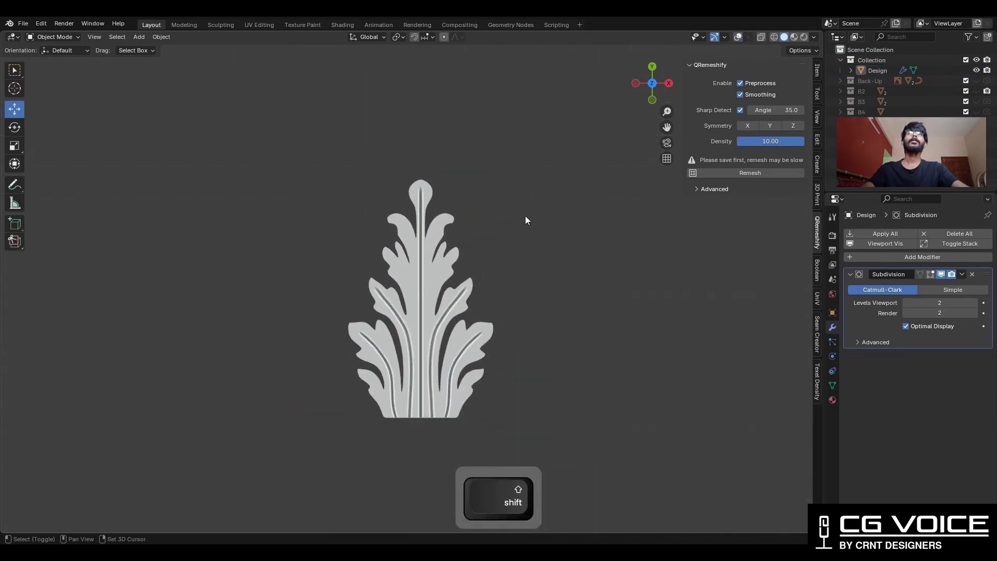
- Inset all faces of the leaf mesh to create a narrow border loop that follows its outline
key(Tab)
key(a)
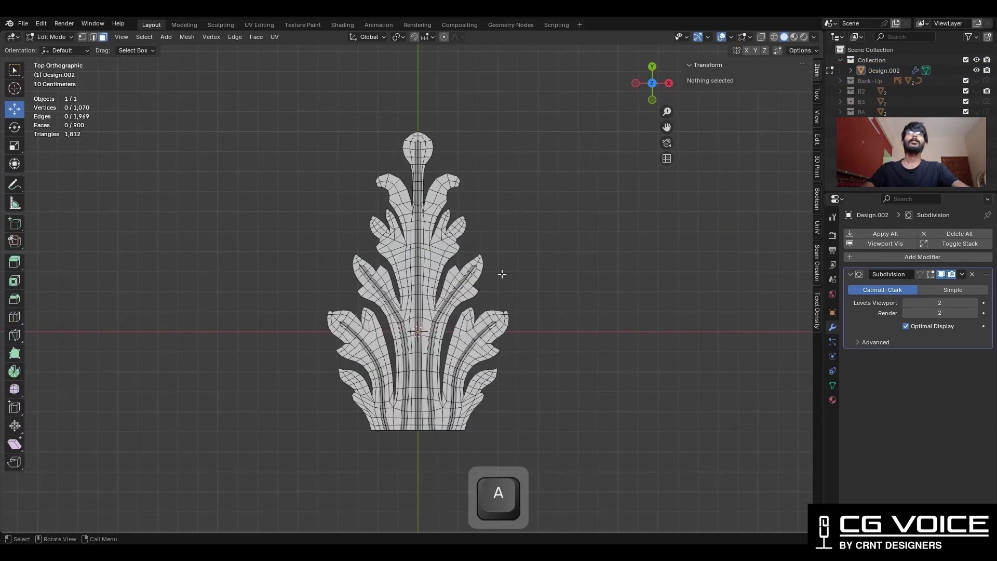
key(a)
scroll(563, 328, up, 4)
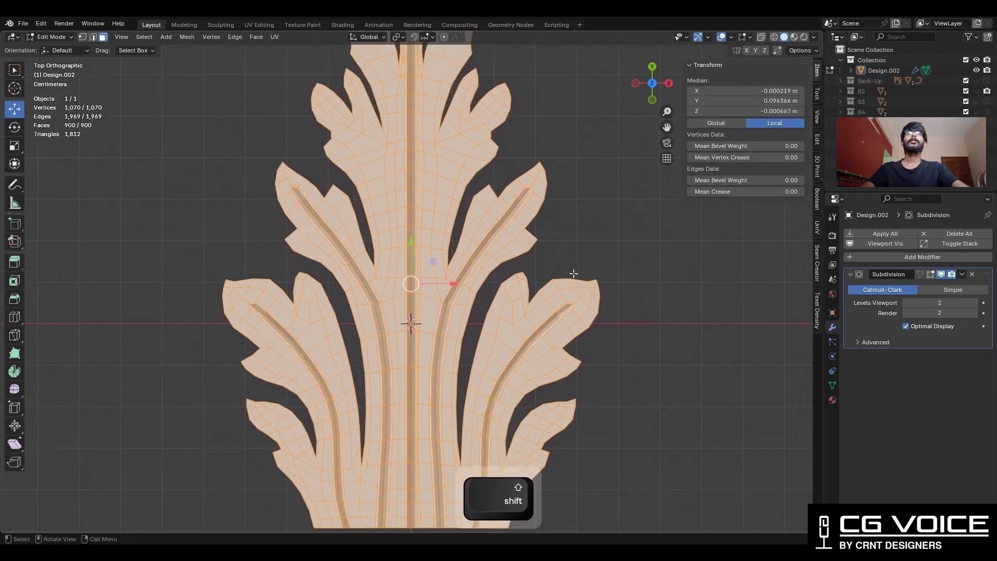
key(i)
click(637, 300)
shift+middle_drag(637, 301, 659, 392)
scroll(660, 393, up, 1)
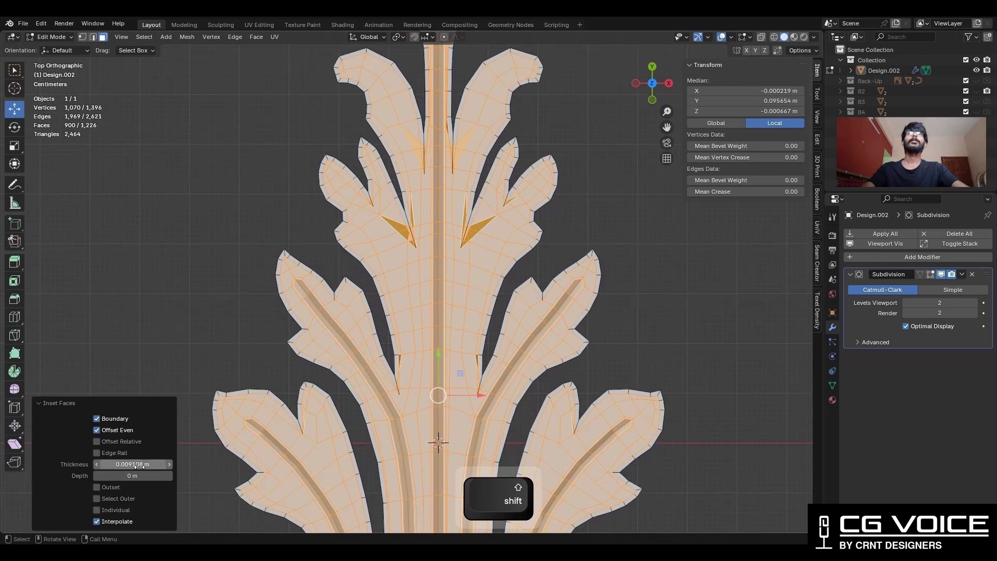
- Delete all faces of the leaf's half on the +X side, using X-ray to select through the mesh
shift+middle_drag(423, 243, 426, 370)
key(alt+z)
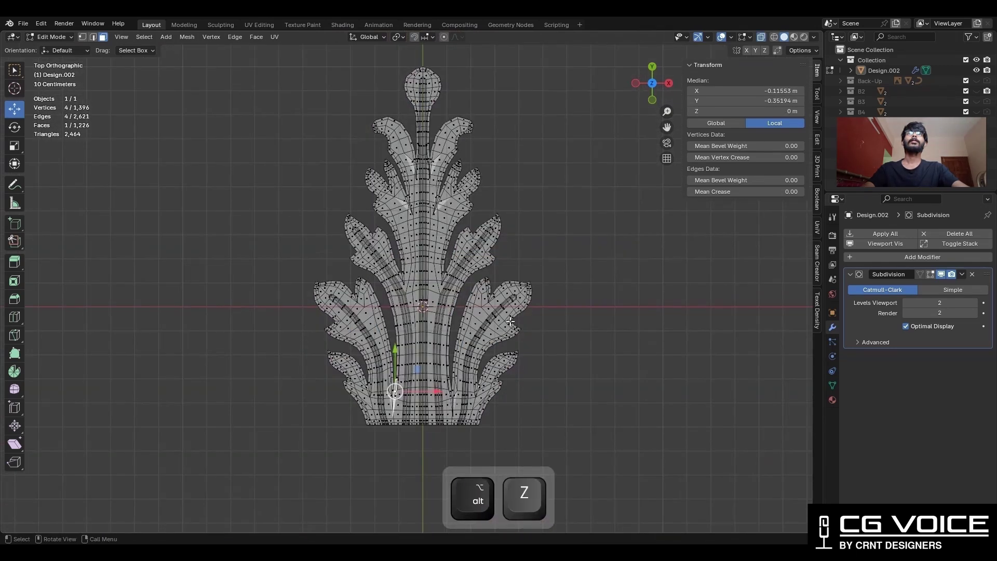
drag(572, 48, 423, 400)
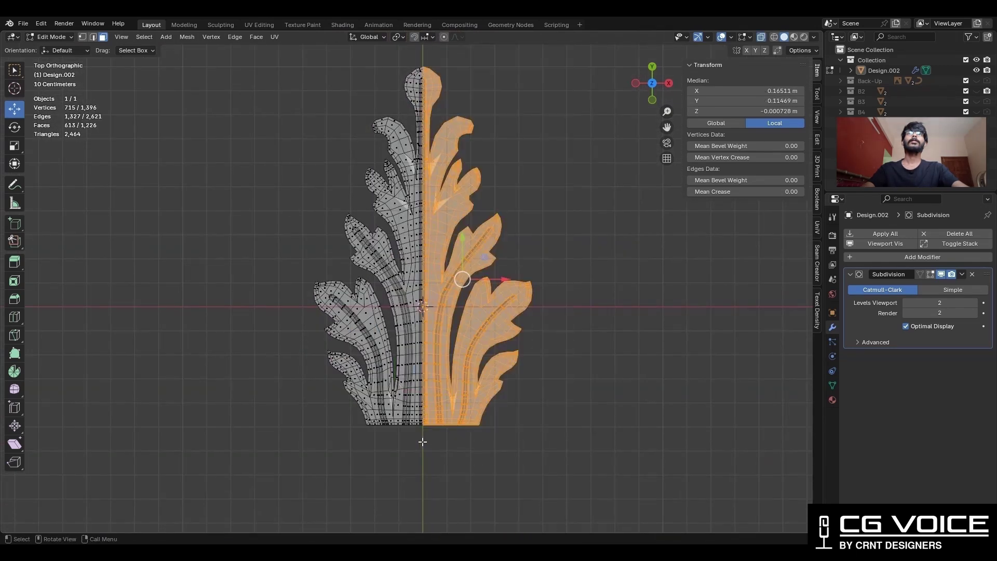
scroll(477, 393, up, 2)
key(x)
click(477, 393)
key(alt+z)
- Slide the overlapping inset vertices at the notches around the small upper lobes along their edges to untangle the border
shift+middle_drag(452, 212, 450, 218)
click(343, 340)
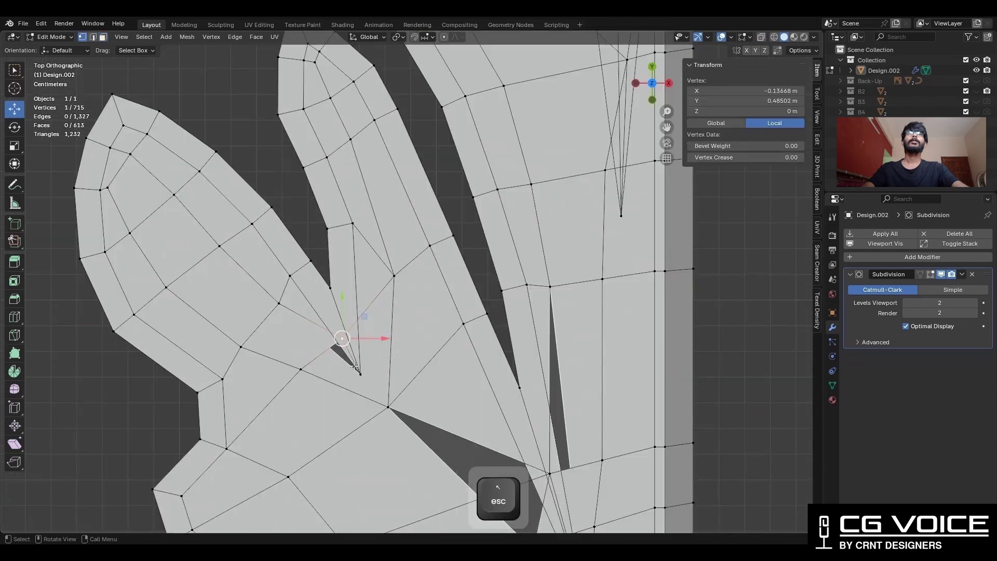
click(360, 374)
key(g)
key(g)
click(342, 314)
click(343, 339)
scroll(347, 341, down, 2)
click(537, 505)
key(g)
key(g)
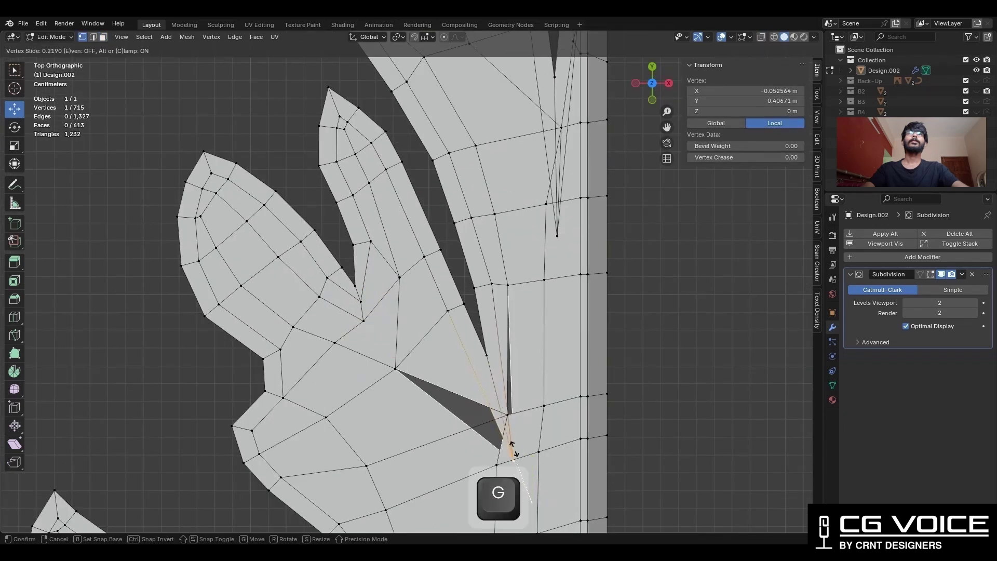
click(499, 390)
- Slide the inset vertex at the notch between the top curled lobe and the central stem toward the notch tip
shift+middle_drag(561, 244, 475, 460)
click(473, 455)
key(g)
key(g)
click(471, 318)
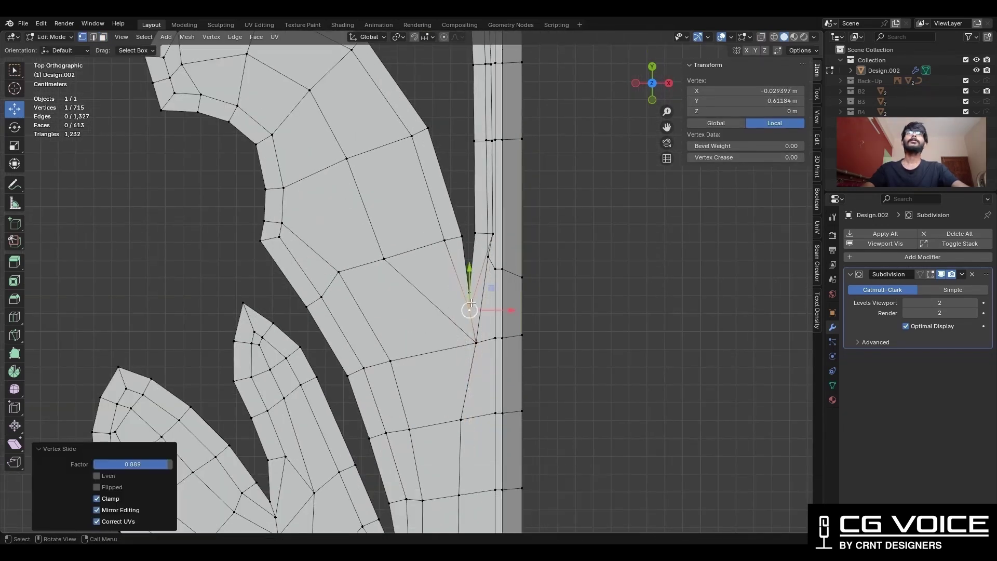
- Adjust the inset border beside the upper stem, moving its edge run about -0.006 m along X
click(495, 270)
scroll(495, 270, up, 2)
key(2)
click(503, 354)
scroll(493, 250, down, 5)
shift+middle_drag(476, 253, 471, 317)
click(432, 235)
drag(478, 232, 472, 232)
scroll(418, 303, up, 3)
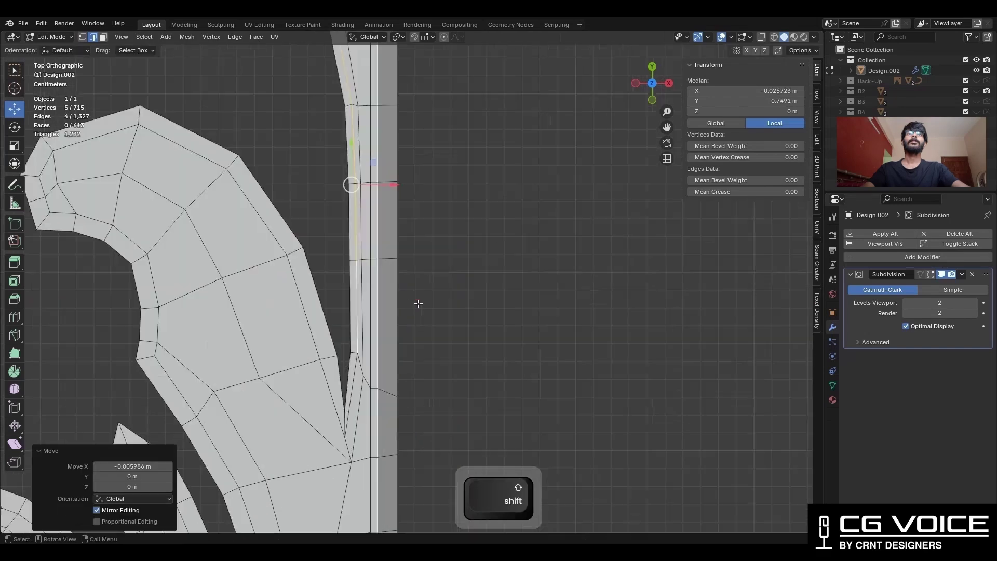
- Move the inset vertices along the narrow neck below the top bulb toward the centre line to even out their spacing
key(1)
click(370, 423)
click(371, 378)
ctrl+click(370, 286)
drag(410, 331, 413, 331)
click(399, 400)
drag(440, 400, 443, 401)
click(359, 208)
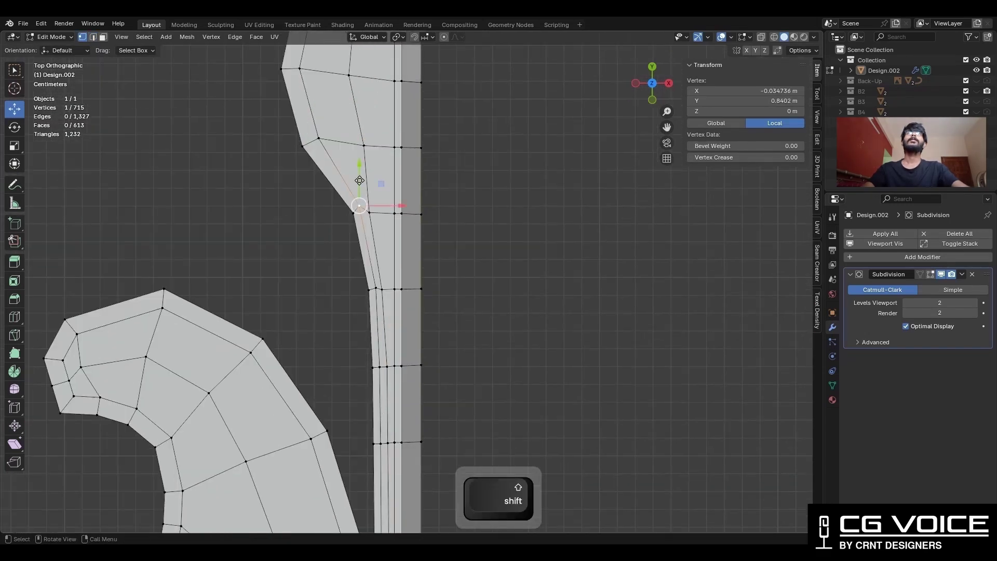
drag(381, 185, 386, 192)
click(382, 290)
drag(421, 289, 425, 289)
- Move the inset vertex at the notch between the middle lobe and the stem about 0.007 m in X and -0.010 m in Y
scroll(428, 322, down, 5)
shift+middle_drag(429, 340, 436, 150)
scroll(415, 249, up, 3)
click(407, 281)
scroll(415, 233, down, 5)
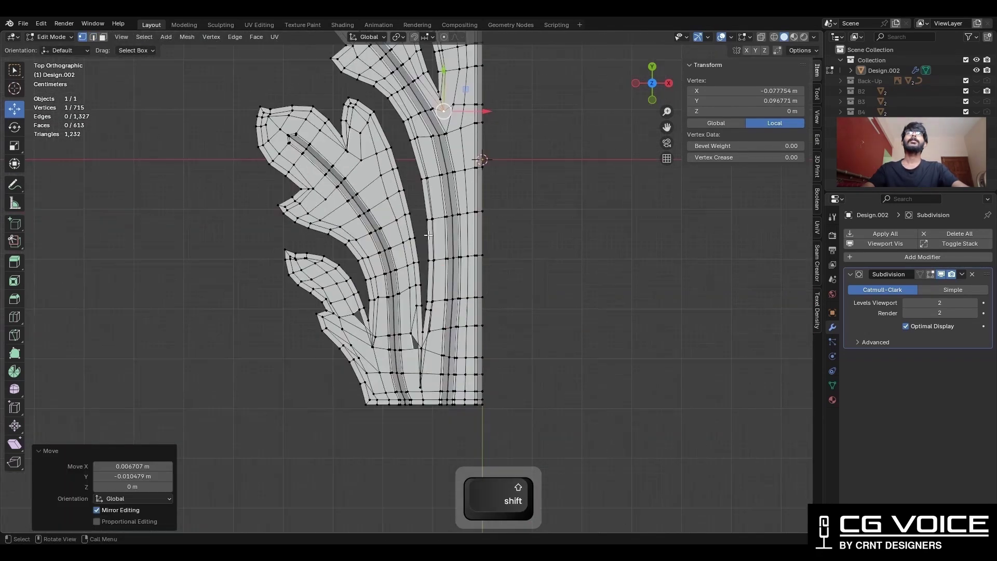
- Slide and move the inset vertices at the deep notch above the base, undoing a trial dissolve of the nearby edges
scroll(416, 281, up, 5)
key(g)
key(g)
key(2)
click(438, 211)
shift+middle_drag(426, 243, 419, 281)
key(ctrl+x)
key(ctrl+z)
key(1)
drag(382, 364, 382, 359)
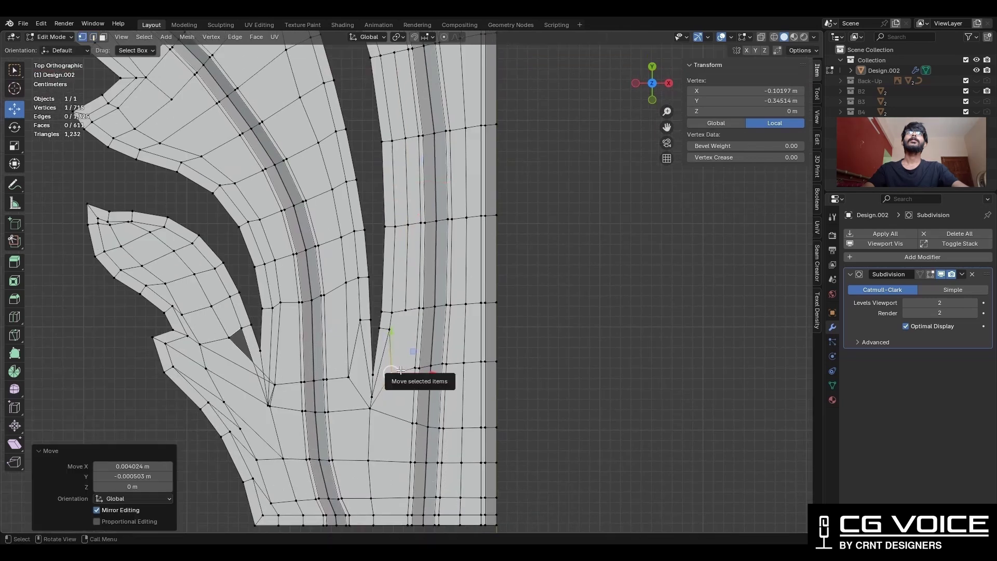
- Slide the remaining uneven inset vertices along the edges and notches of the lower lobes
scroll(384, 343, down, 4)
scroll(389, 281, up, 3)
click(367, 353)
shift+middle_drag(349, 327, 374, 135)
key(g)
key(g)
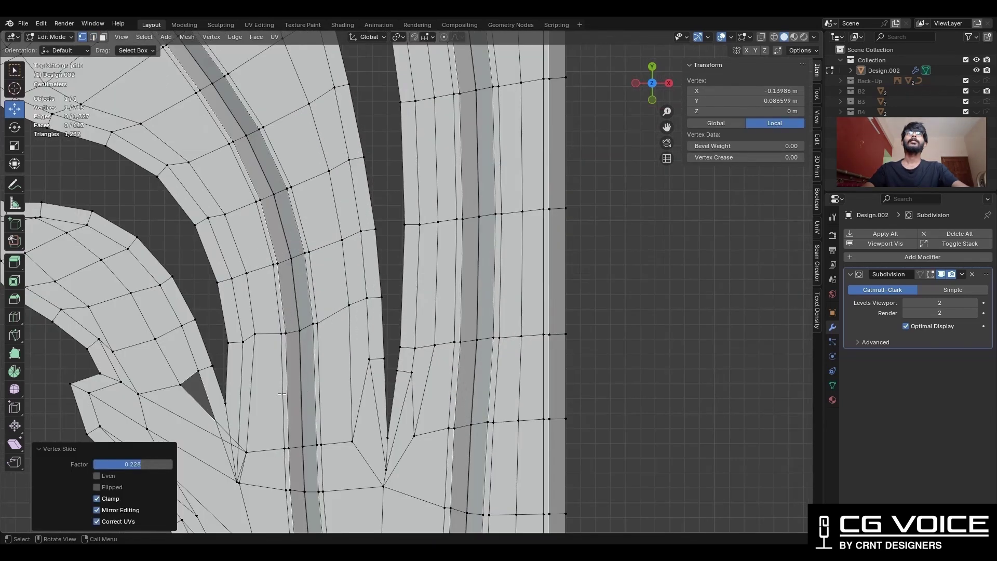
click(345, 365)
- Rebuild the topology at the base's outer corner by knifing it, subdividing the diagonal edge with one cut, and merging two vertices at last
shift+middle_drag(364, 374, 374, 208)
scroll(374, 311, up, 3)
click(413, 318)
click(15, 335)
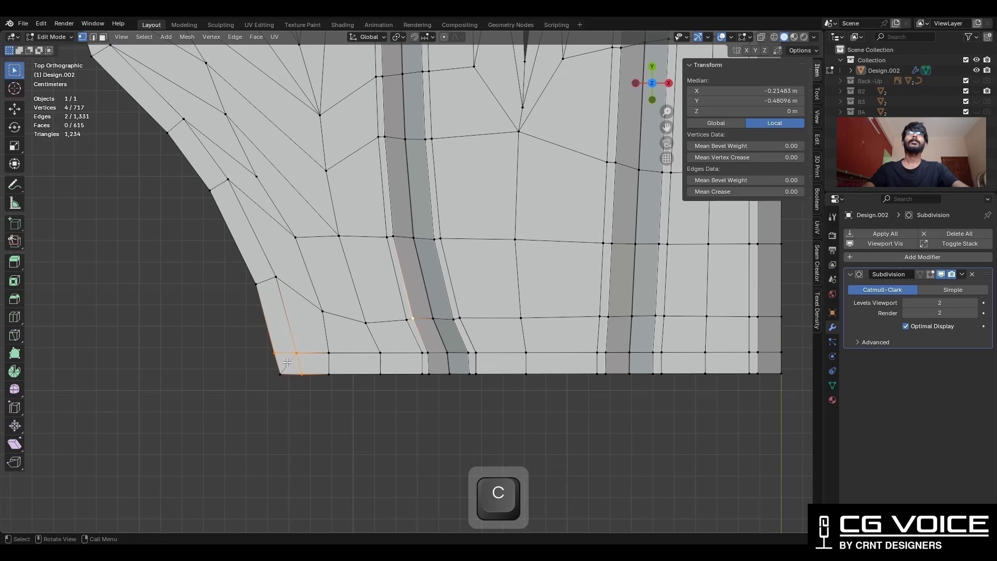
key(2)
right_click(337, 323)
click(302, 225)
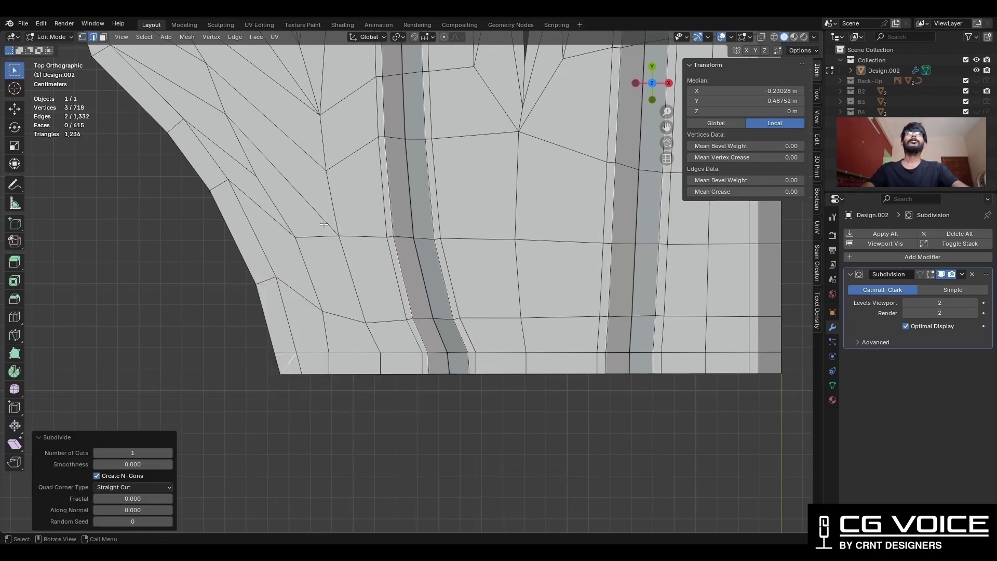
key(1)
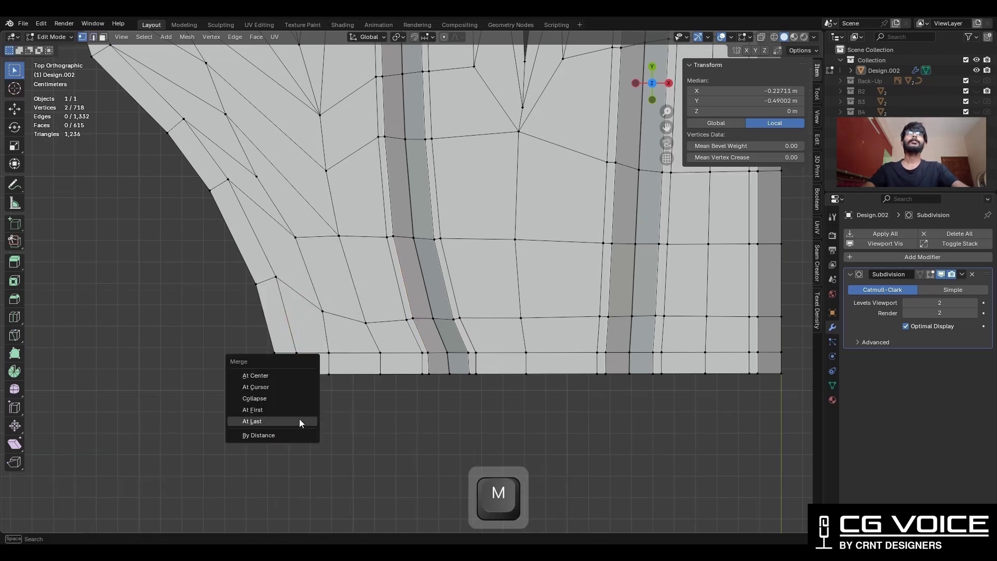
click(300, 421)
- Replace the uneven horizontal edge row above the base with a single loop cut, connecting its ends to the neighbouring edges with the knife
shift+middle_drag(332, 317, 264, 314)
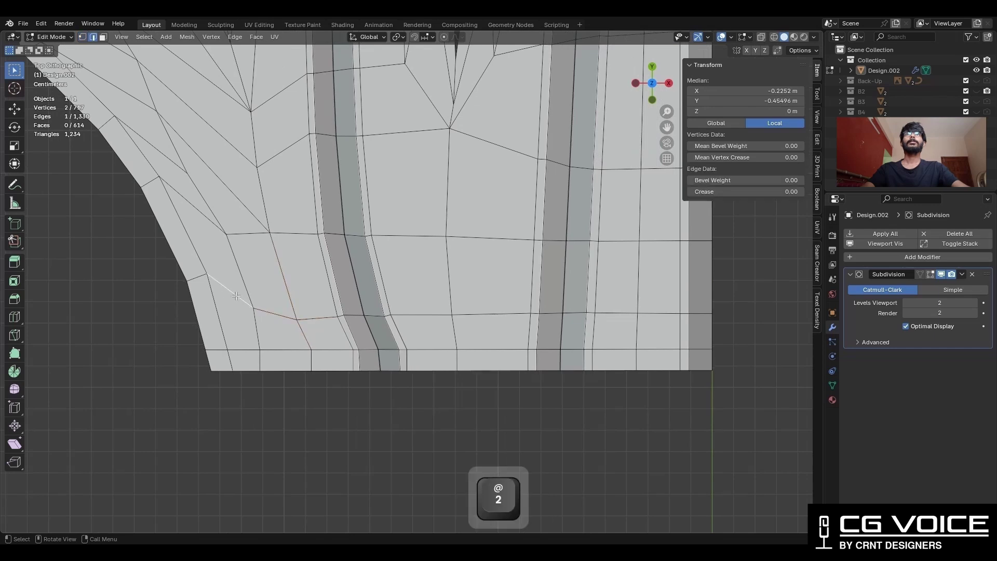
ctrl+shift+click(658, 313)
key(ctrl+x)
key(ctrl+r)
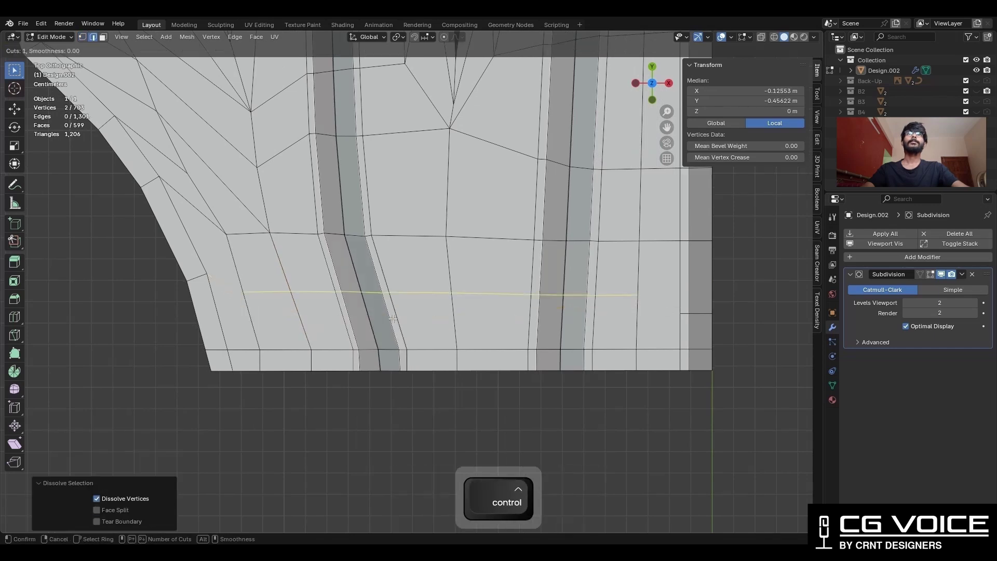
click(393, 319)
click(244, 294)
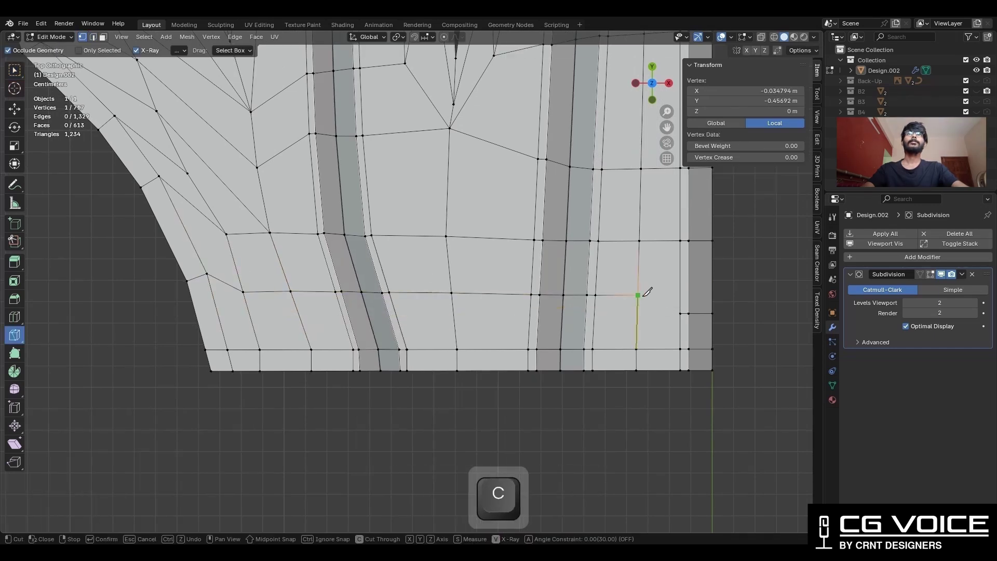
scroll(711, 302, down, 2)
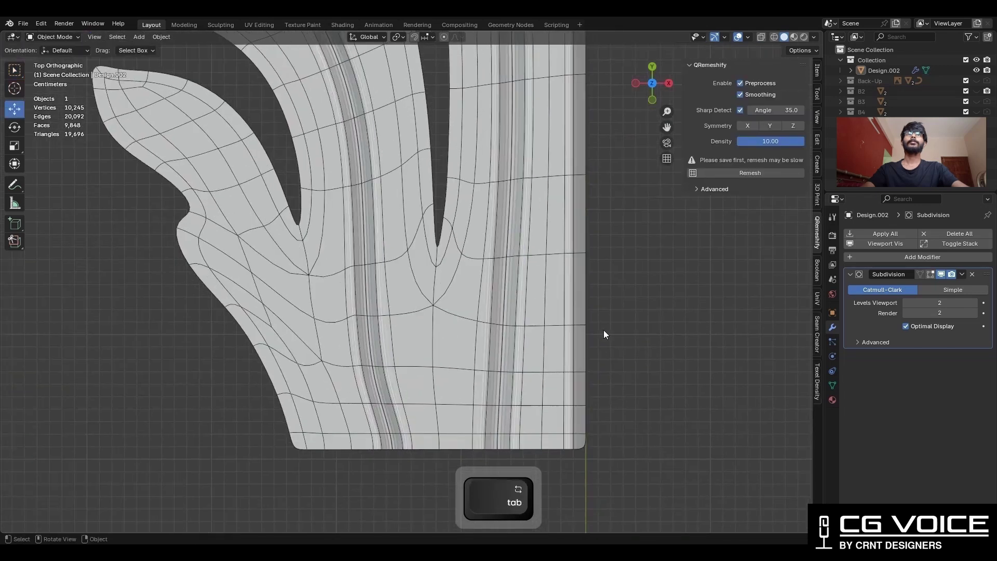
scroll(604, 330, up, 1)
scroll(559, 360, down, 3)
- Symmetrize the entire half-leaf mesh from -X to +X
key(Tab)
scroll(559, 360, up, 2)
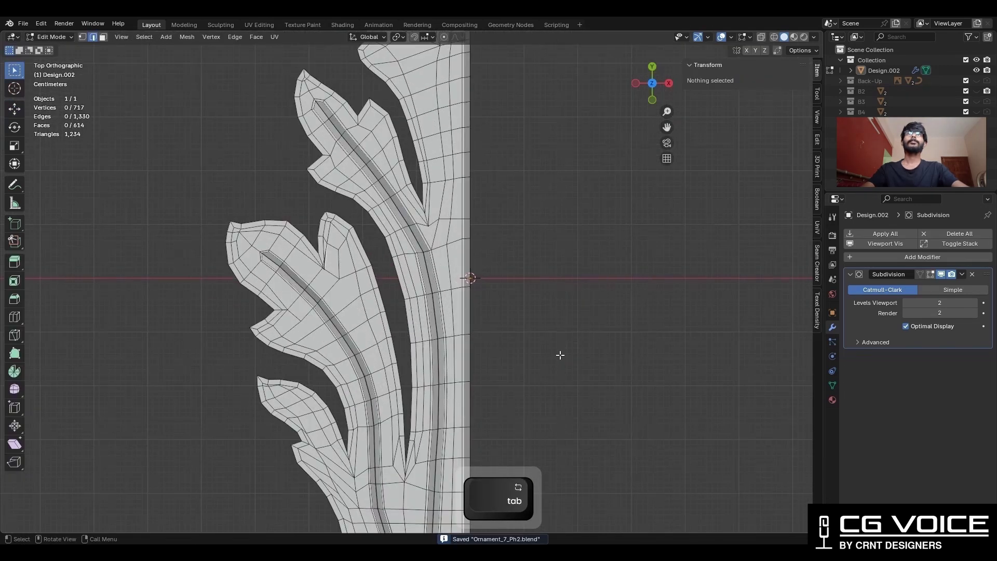
key(a)
click(187, 36)
click(229, 188)
scroll(468, 260, down, 5)
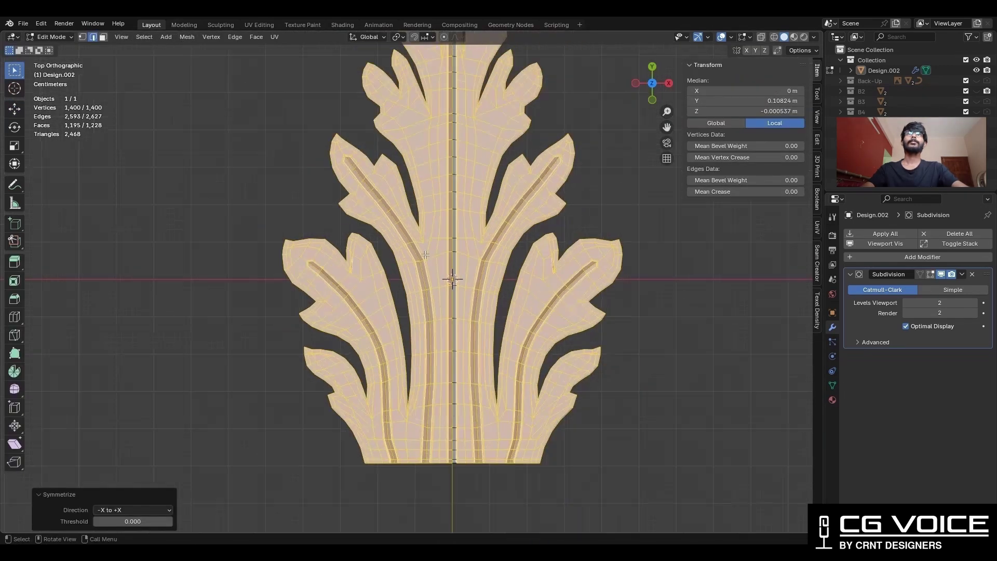
- Duplicate the whole leaf mesh, move the copy -0.05 m along Z and flatten it by scaling Z to 0
key(a)
click(669, 81)
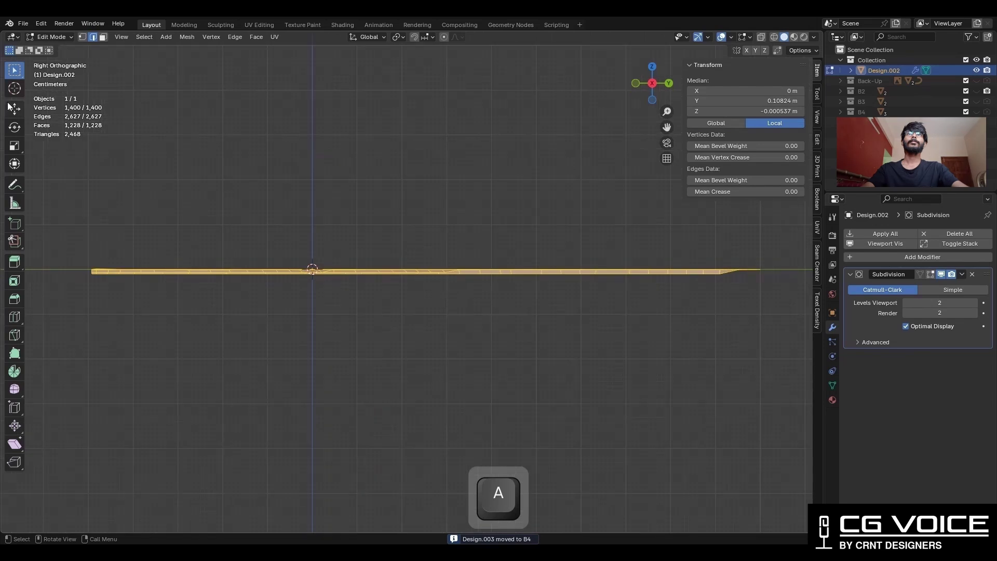
shift+middle_drag(253, 209, 287, 227)
key(shift+d)
ctrl+drag(395, 245, 406, 271)
key(s)
key(z)
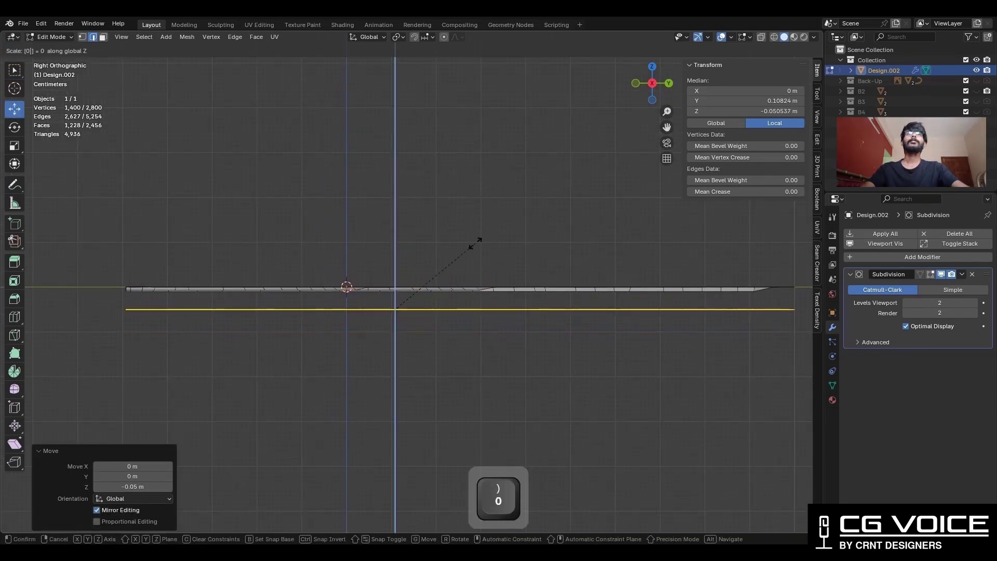
click(475, 243)
- Bridge the outline loops of the leaf and its flat copy into side walls, and raise the bottom copy 0.01 m along Z
shift+middle_drag(204, 263, 265, 284)
middle_drag(260, 327, 332, 402)
shift+middle_drag(332, 402, 411, 302)
alt+click(421, 456)
scroll(416, 445, up, 2)
alt+shift+click(415, 445)
scroll(416, 426, down, 2)
right_click(433, 245)
click(430, 236)
middle_drag(430, 237, 306, 280)
- Add two loop cuts around the leaf's side walls and examine the smoothed solid in Object Mode without overlays
key(ctrl+r)
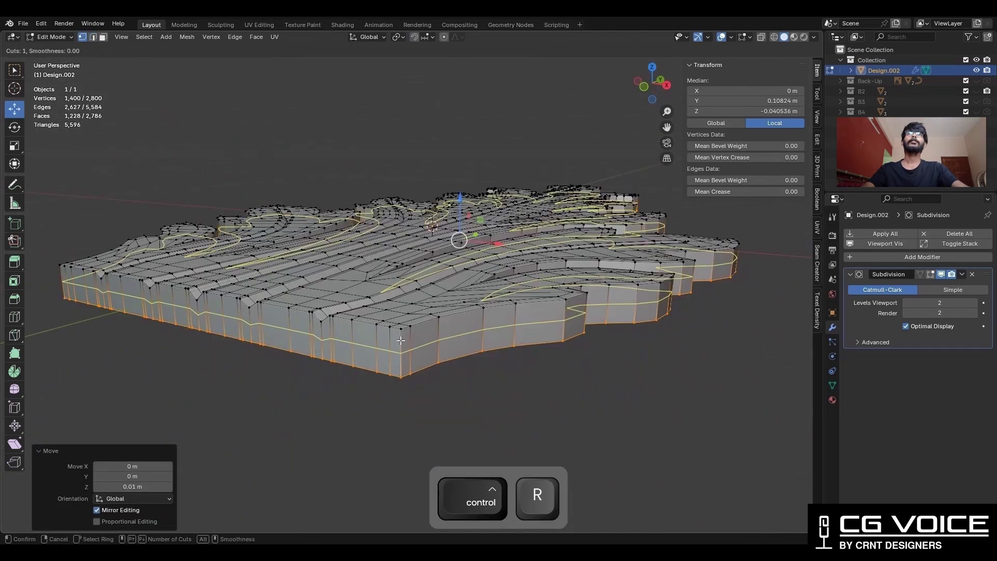
scroll(400, 341, up, 1)
click(400, 341)
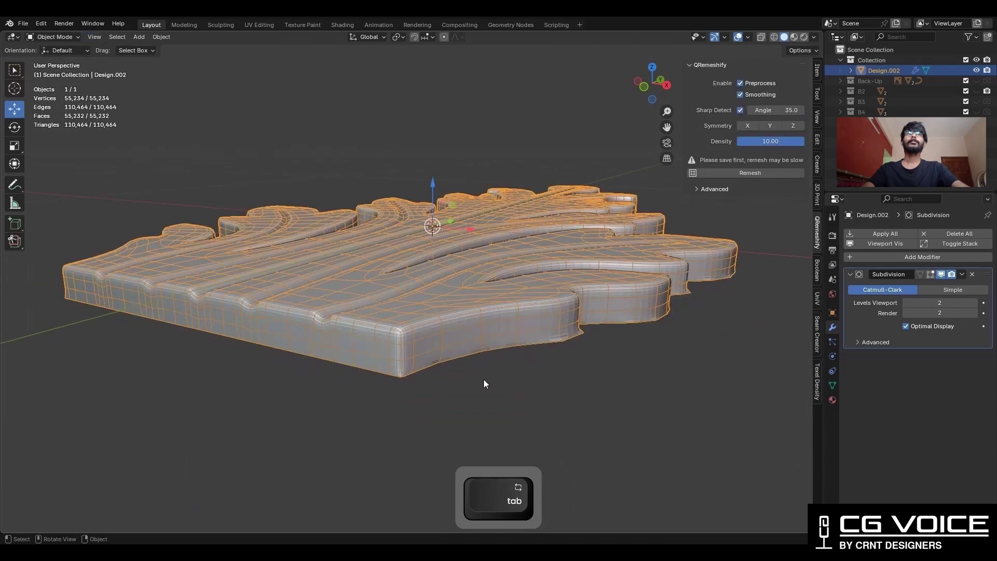
key(shift+alt+z)
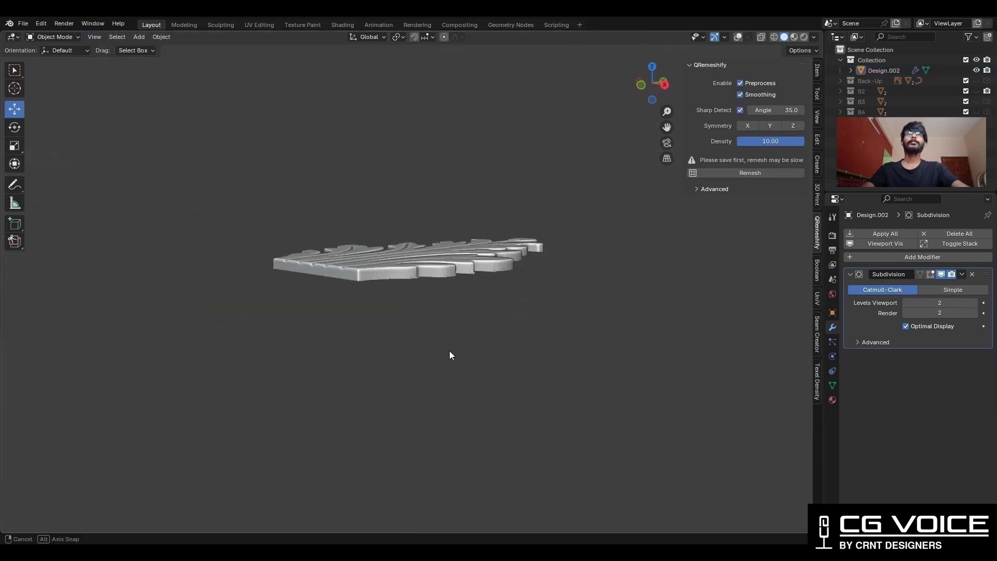
middle_drag(449, 355, 454, 310)
key(shift+alt+z)
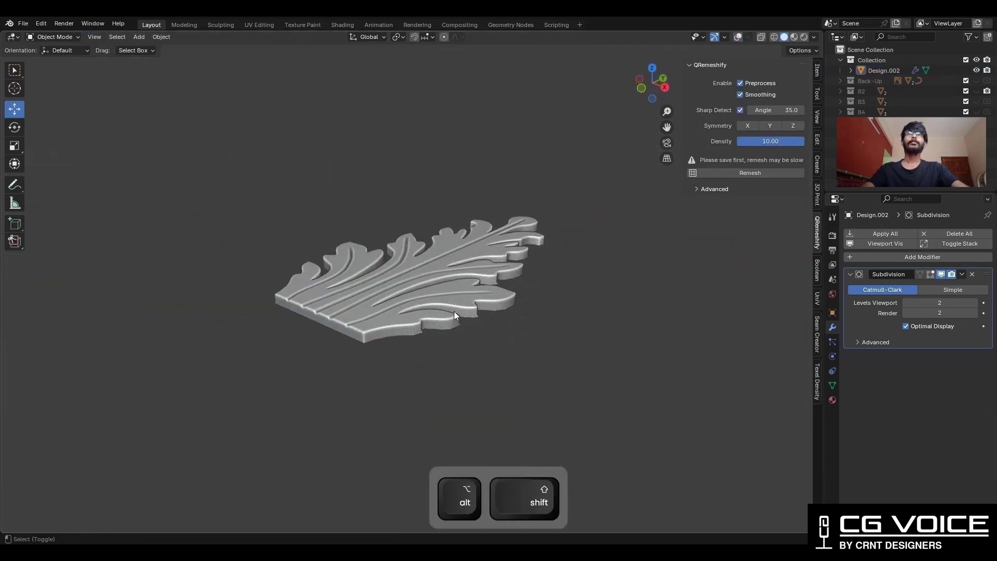
- Select the whole leaf mesh in Edit Mode and merge its vertices by distance
key(Tab)
key(a)
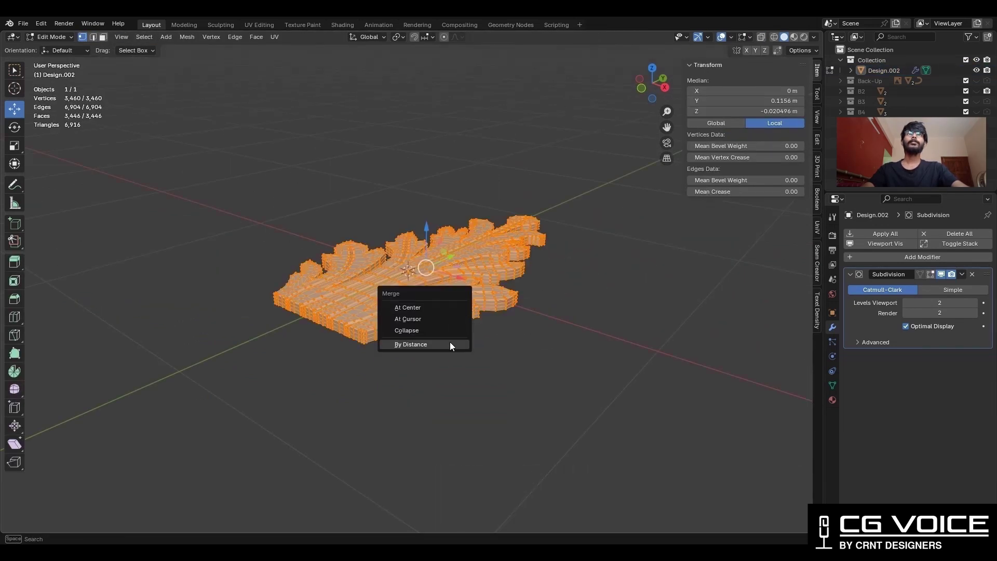
click(449, 344)
- Enable the Face Orientation overlay and recalculate the normals of the entire leaf mesh to the outside
click(731, 37)
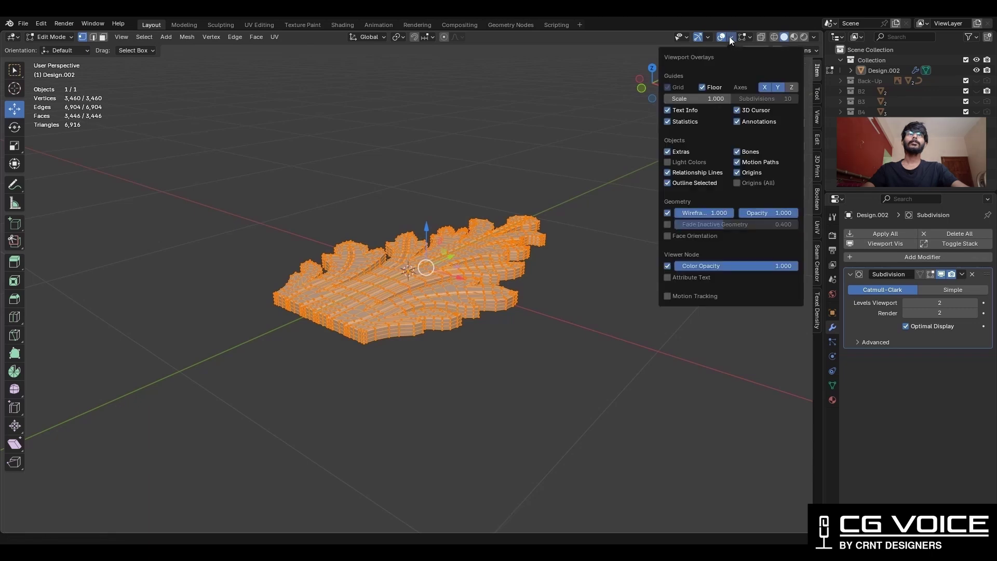
click(667, 236)
middle_drag(496, 234, 483, 163)
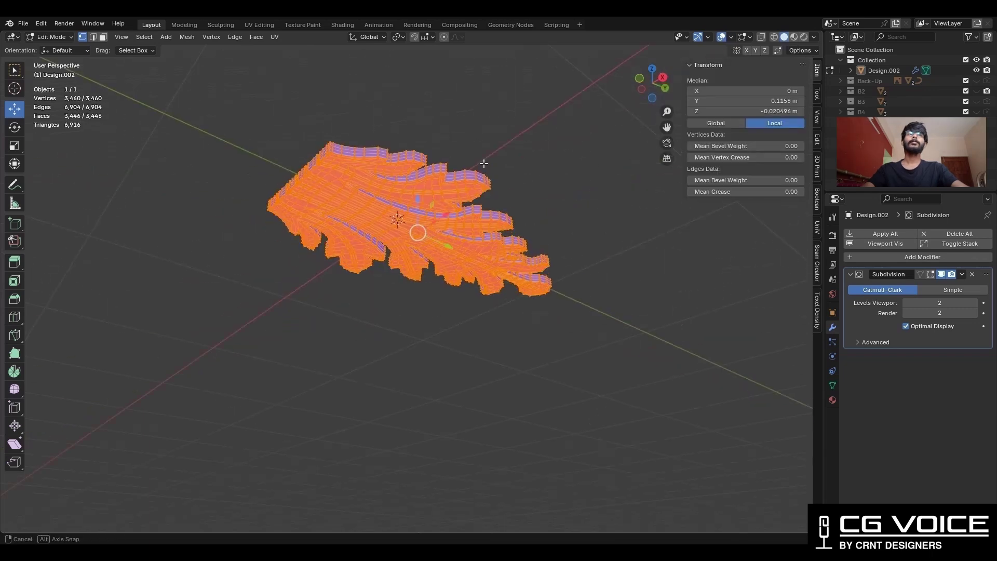
key(a)
scroll(525, 185, up, 3)
key(alt+n)
click(525, 195)
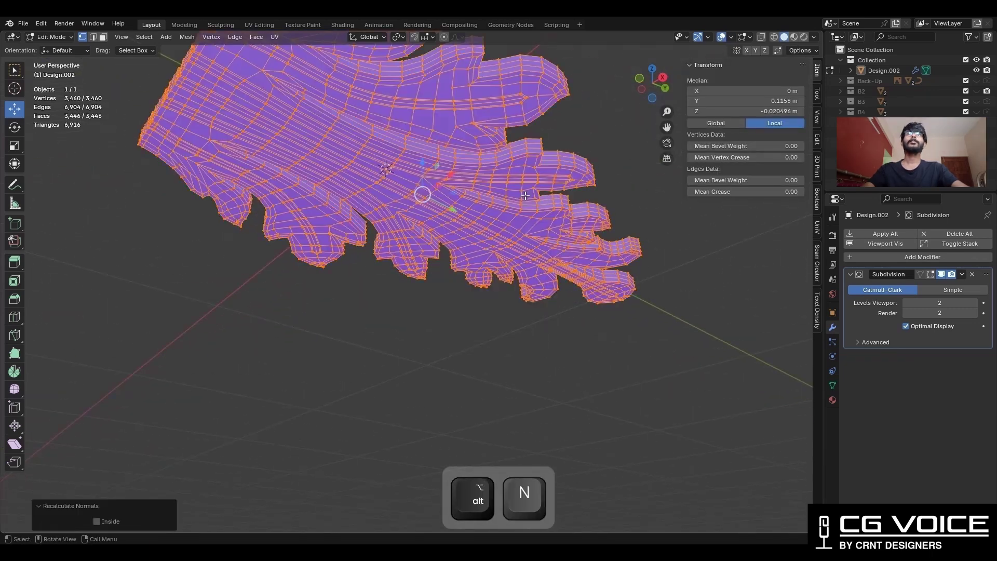
- Return to Object Mode and examine the solid leaf from above with the overlays switched off and on
middle_drag(525, 195, 525, 300)
key(Tab)
key(alt+shift+z)
scroll(531, 254, down, 4)
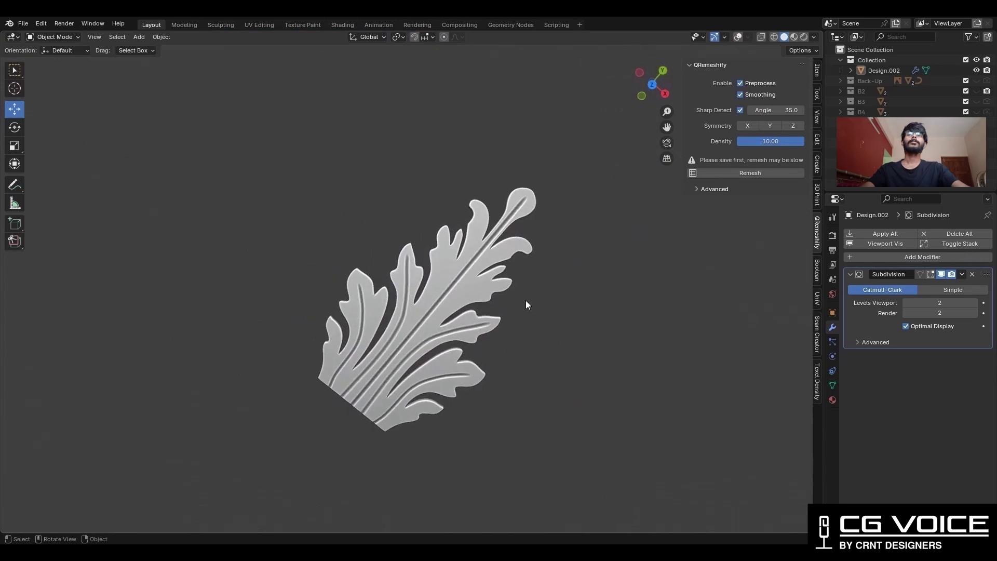
scroll(457, 254, up, 5)
click(651, 78)
scroll(406, 252, down, 2)
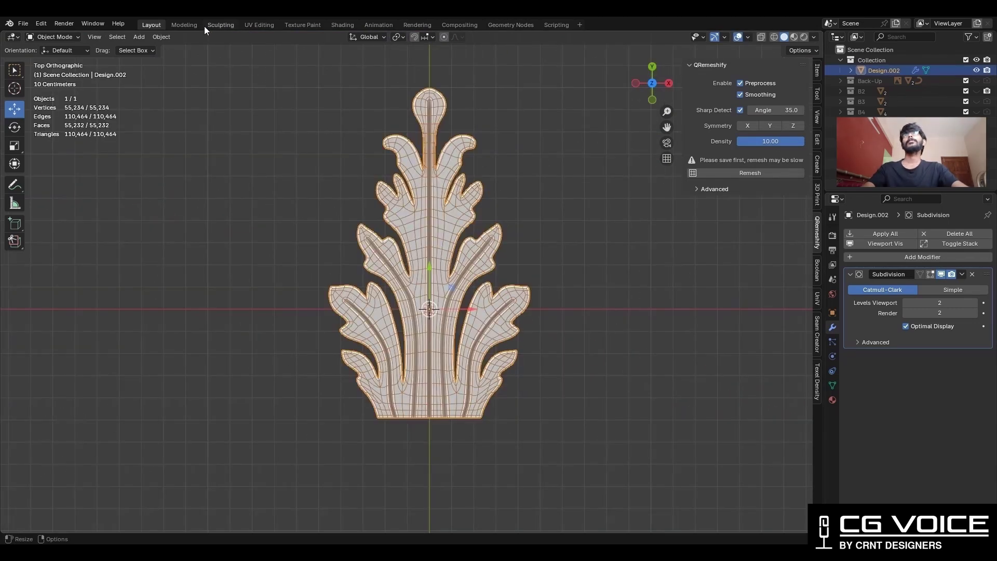
- Switch to the Sculpting workspace and enable X mirror symmetry for the leaf
click(225, 26)
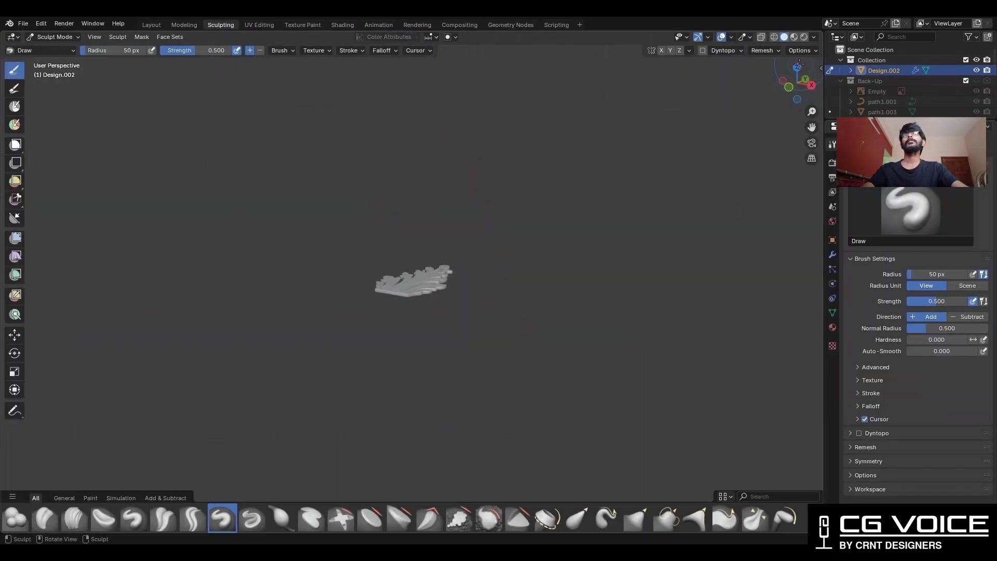
ctrl+middle_drag(422, 271, 467, 221)
shift+middle_drag(467, 220, 458, 275)
ctrl+middle_drag(458, 275, 499, 215)
click(661, 50)
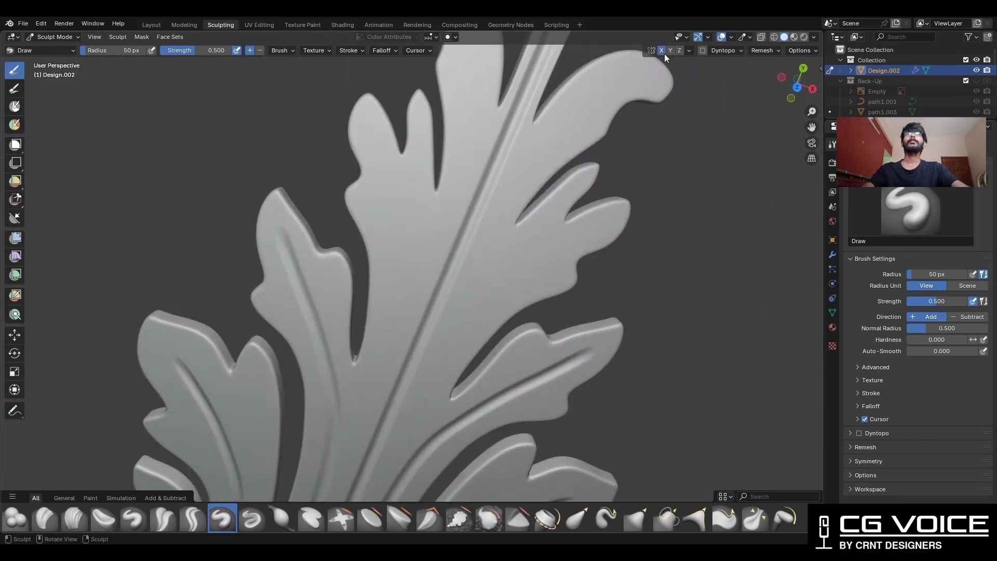
- Reduce the Draw brush radius to 23 px and sculpt mirrored relief into the leaf's upper side lobes
click(797, 87)
mouse_move(417, 228)
shift+middle_down()
mouse_move(446, 290)
mouse_move(433, 193)
shift+middle_up()
key([)
key([)
key([)
key([)
key([)
key([)
key([)
key([)
key(])
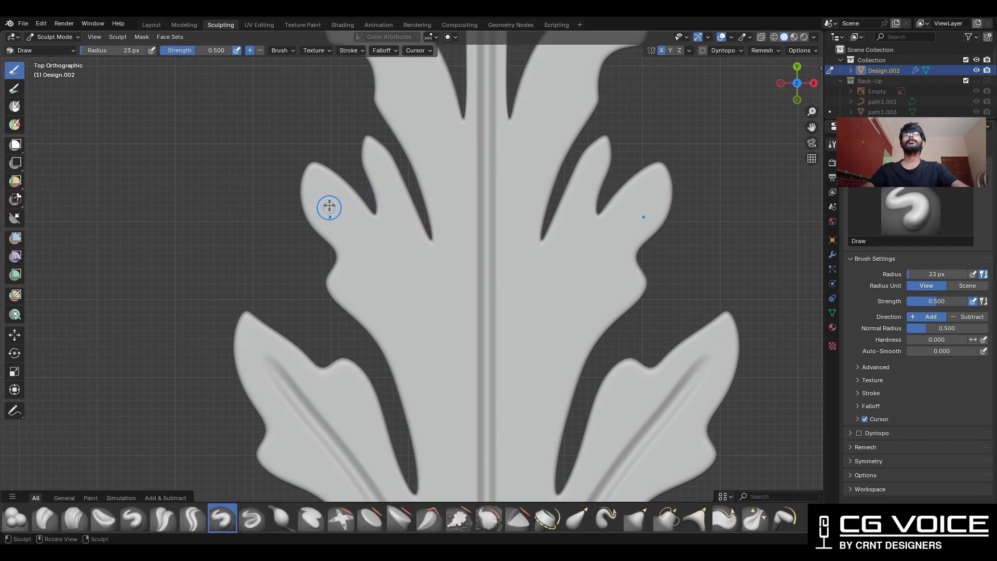
drag(321, 201, 318, 198)
ctrl+middle_drag(363, 238, 393, 231)
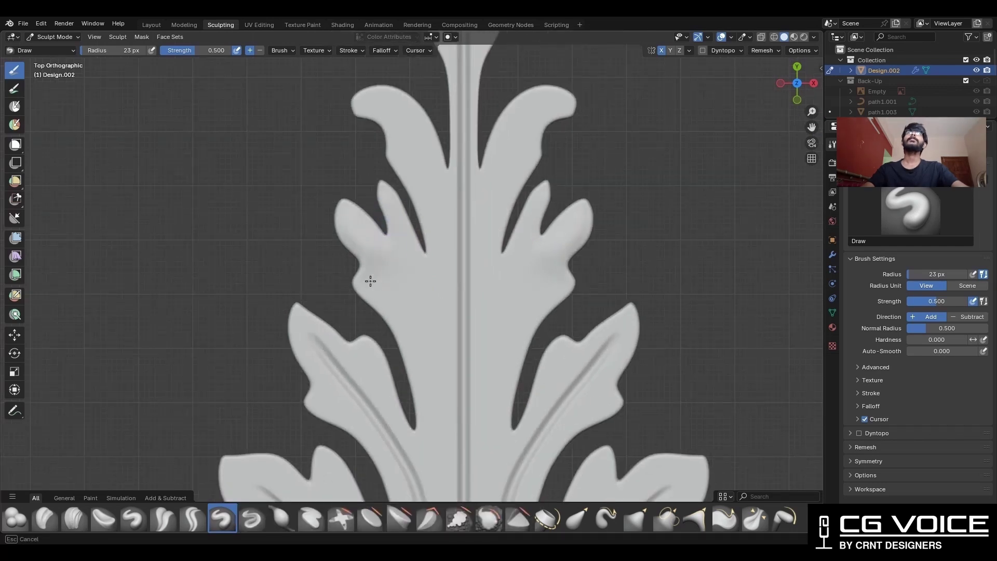
- Adjust the viewport shading options, show the leaf's modifier properties, and hide the overlays in the sculpting view
mouse_move(376, 282)
middle_down()
mouse_move(485, 195)
mouse_move(431, 265)
mouse_move(460, 276)
mouse_move(436, 250)
mouse_move(360, 354)
mouse_move(382, 295)
mouse_move(556, 245)
mouse_move(473, 263)
mouse_move(463, 312)
mouse_move(468, 205)
mouse_move(457, 270)
mouse_move(523, 349)
mouse_move(406, 211)
mouse_move(448, 215)
mouse_move(456, 294)
mouse_move(474, 196)
mouse_move(434, 185)
mouse_move(437, 166)
middle_up()
click(814, 37)
click(755, 286)
click(833, 255)
click(721, 38)
- Undo the last change and smooth the leaf surface beside the central grooves with mirrored strokes
key(ctrl+z)
mouse_move(498, 249)
middle_down()
mouse_move(457, 312)
mouse_move(470, 294)
mouse_move(462, 334)
mouse_move(407, 208)
mouse_move(311, 241)
mouse_move(332, 332)
middle_up()
ctrl+middle_drag(395, 395, 401, 312)
shift+drag(397, 328, 400, 356)
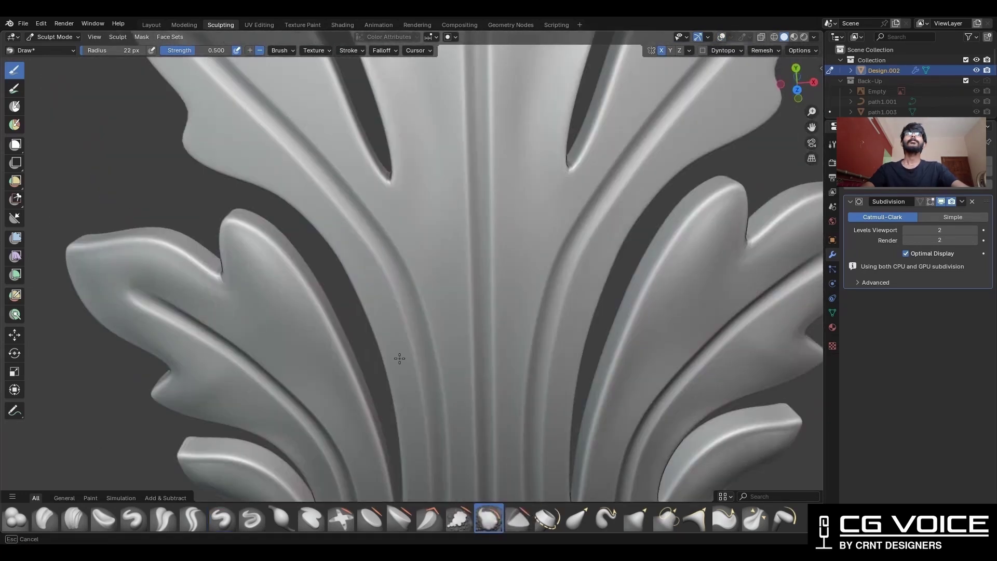
ctrl+middle_drag(401, 208, 418, 270)
shift+drag(417, 224, 420, 239)
- Save the Ornament_7_Ph2.blend file and show the finished leaf in the Layout workspace without overlays
mouse_move(420, 239)
middle_down()
mouse_move(474, 318)
mouse_move(421, 232)
mouse_move(560, 247)
mouse_move(546, 322)
middle_up()
middle_drag(546, 322, 579, 256)
key(ctrl+s)
click(721, 37)
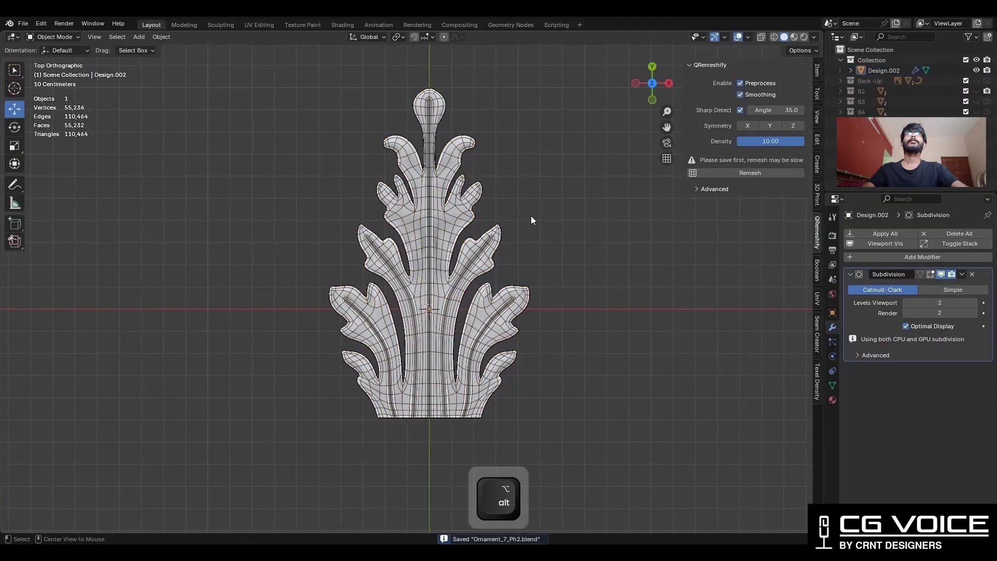
key(shift+alt+z)
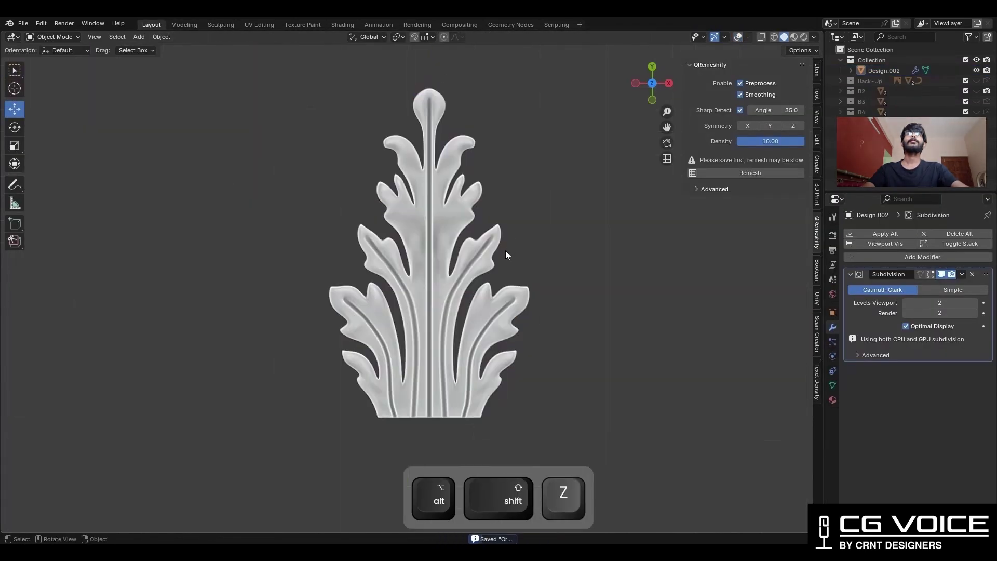
- Copy the leaf and paste it into the Indian Pillar 2_Ph2 file in the other Blender window
key(ctrl+c)
click(600, 317)
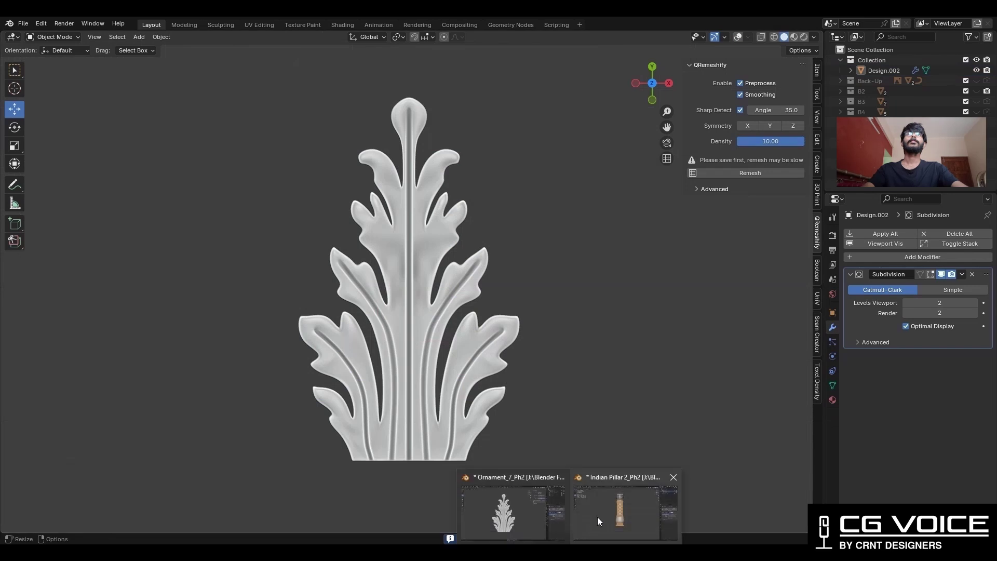
click(597, 521)
key(ctrl+v)
scroll(572, 188, down, 2)
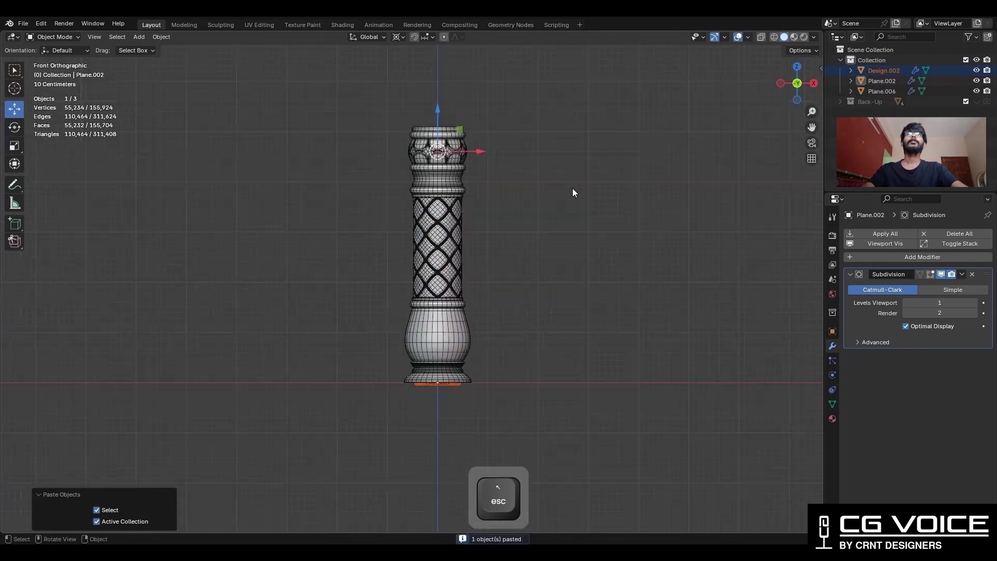
- Snap the 3D cursor to the world origin and show the pillar base from the right side
middle_drag(572, 188, 512, 233)
key(shift+s)
click(810, 85)
scroll(502, 307, up, 4)
shift+middle_drag(491, 438, 514, 360)
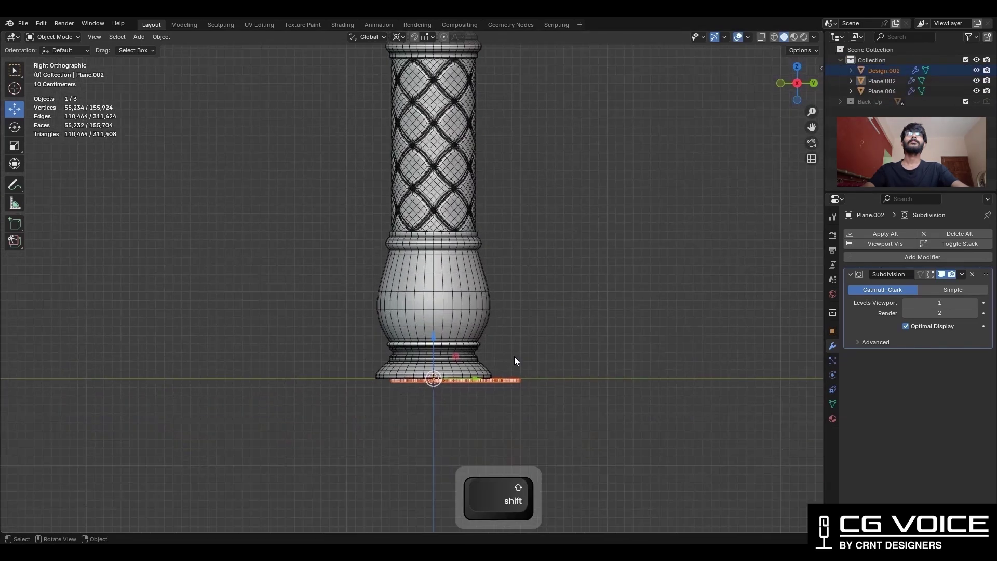
- Rotate the pasted leaf upright and move it along Y to stand in front of the pillar
key(r)
click(409, 295)
drag(456, 379, 372, 379)
click(776, 85)
click(350, 322)
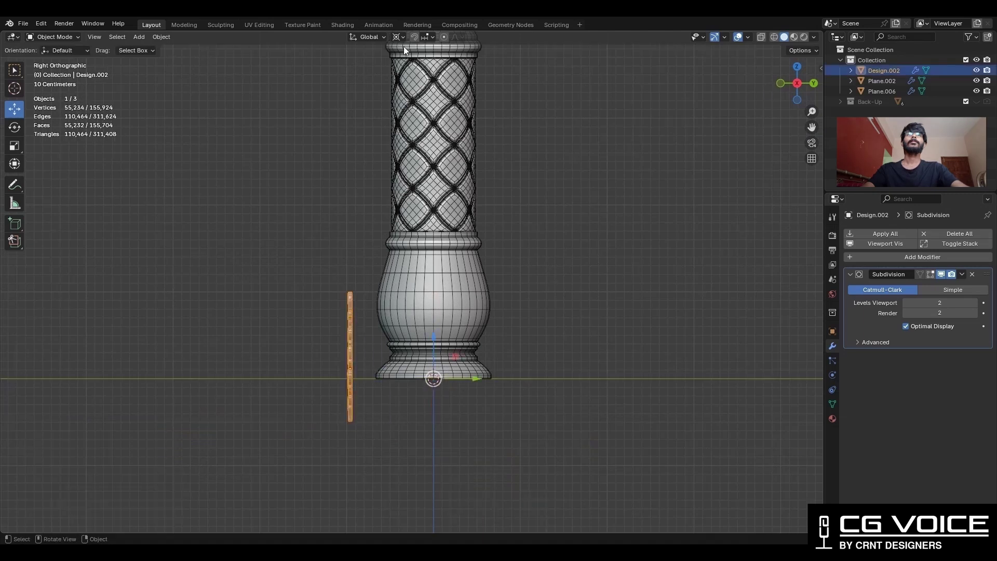
- Scale the leaf down and position it along Z so its base sits just above the ring below the bulb
click(781, 82)
scroll(571, 311, up, 3)
drag(489, 392, 490, 265)
key(s)
click(618, 253)
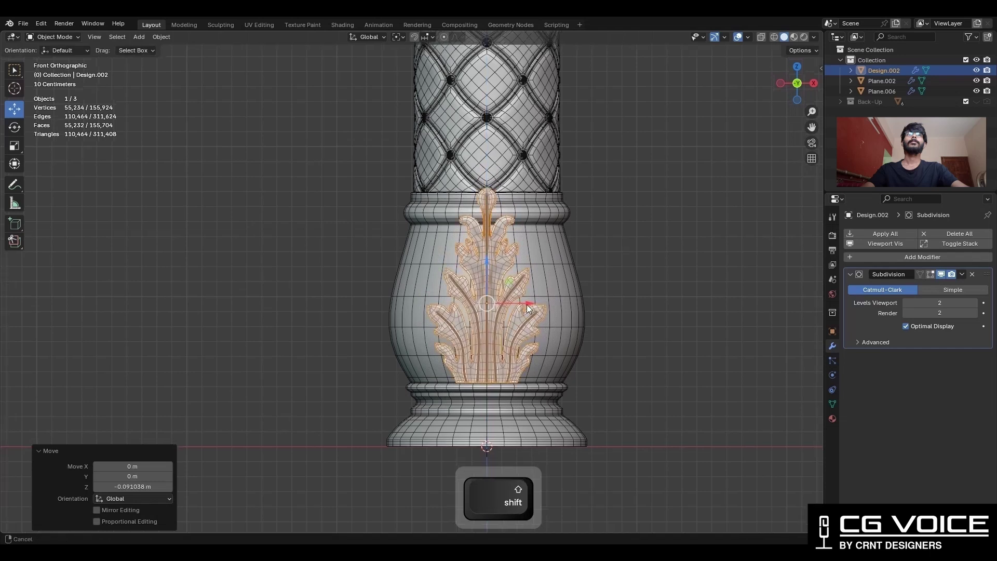
- Move the leaf along Y closer to the pillar's bulb in side view
click(780, 83)
scroll(624, 260, up, 4)
shift+middle_drag(758, 276, 596, 213)
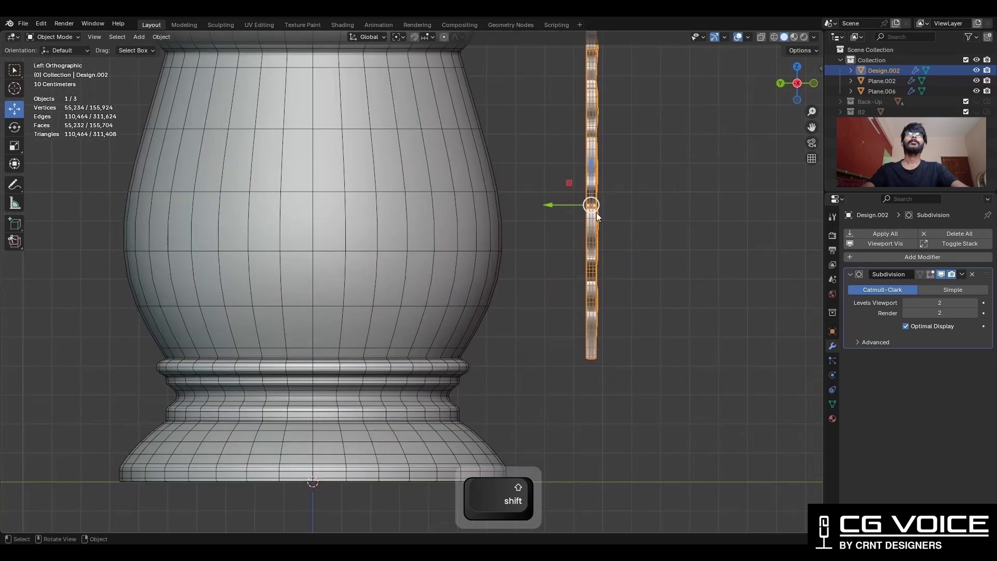
drag(558, 206, 479, 206)
- Select the leaf's bottom edge vertices in X-ray and snap the 3D cursor to them
click(814, 83)
scroll(542, 185, down, 3)
shift+middle_drag(541, 185, 609, 184)
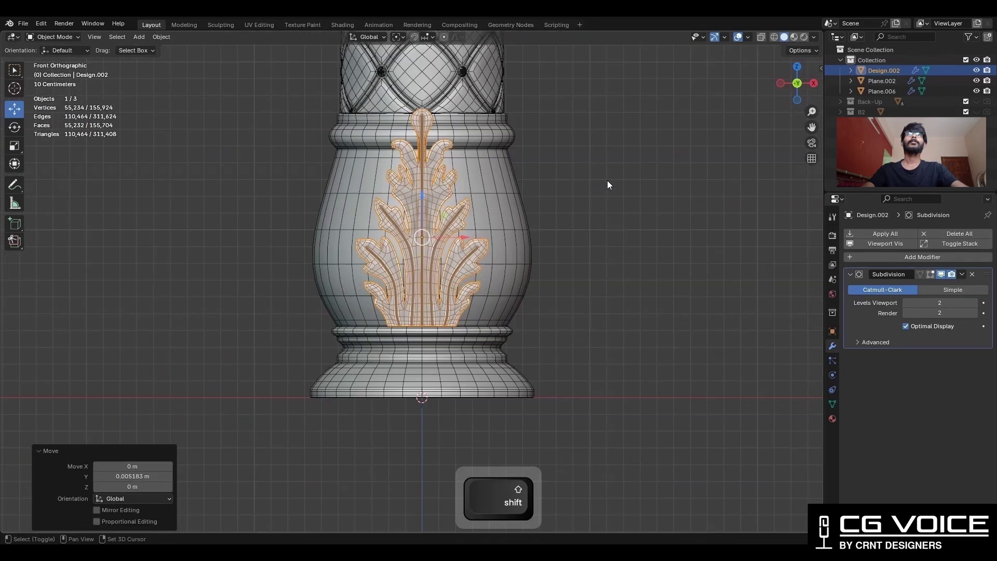
scroll(609, 185, up, 4)
key(Tab)
shift+middle_drag(554, 322, 573, 227)
scroll(573, 227, up, 2)
key(alt+z)
key(1)
scroll(652, 277, up, 2)
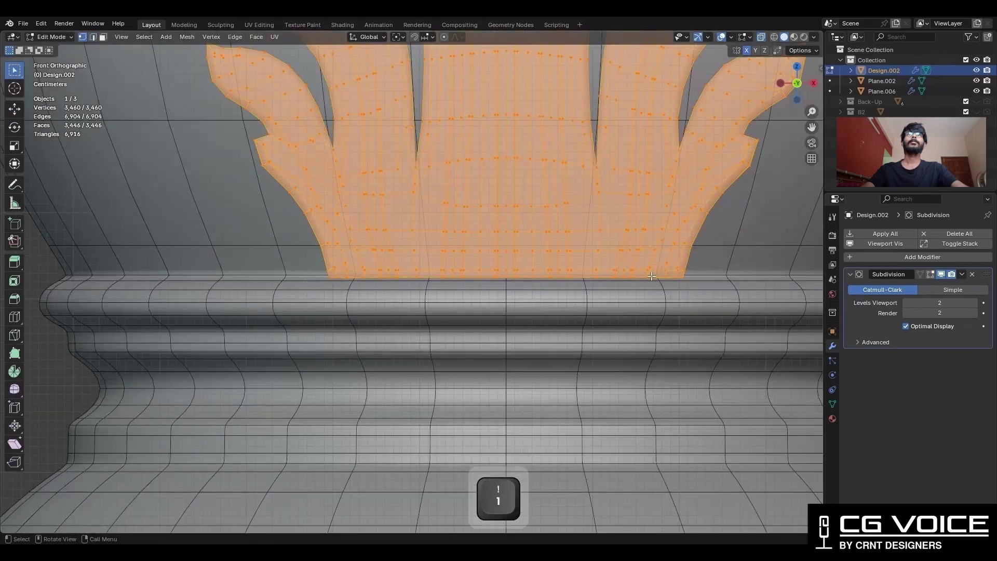
drag(635, 284, 277, 317)
key(Tab)
- Scale the leaf down to about 0.84 using the 3D cursor at its base as pivot
scroll(547, 260, down, 2)
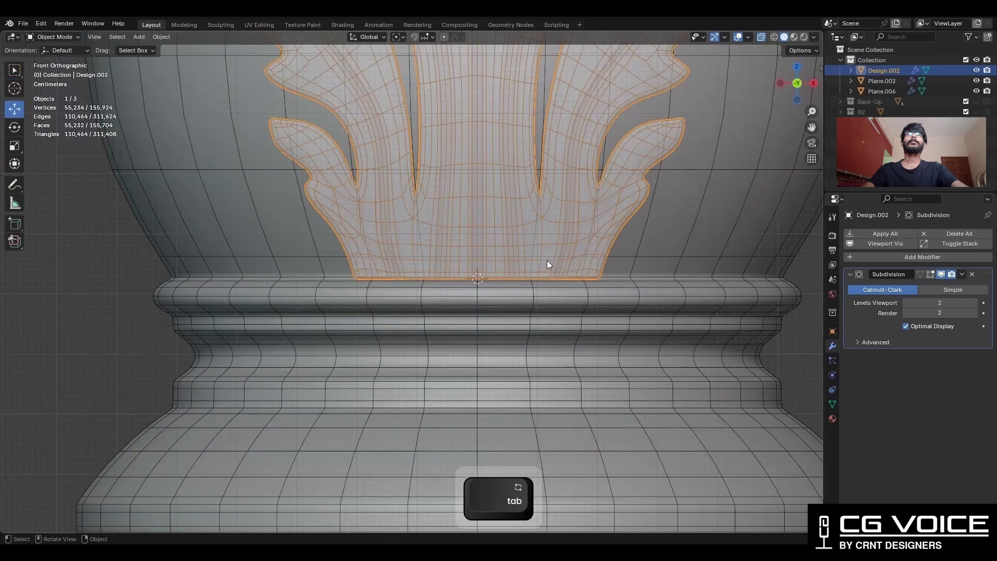
key(alt+z)
scroll(512, 194, down, 6)
shift+middle_drag(512, 195, 511, 229)
scroll(510, 229, up, 1)
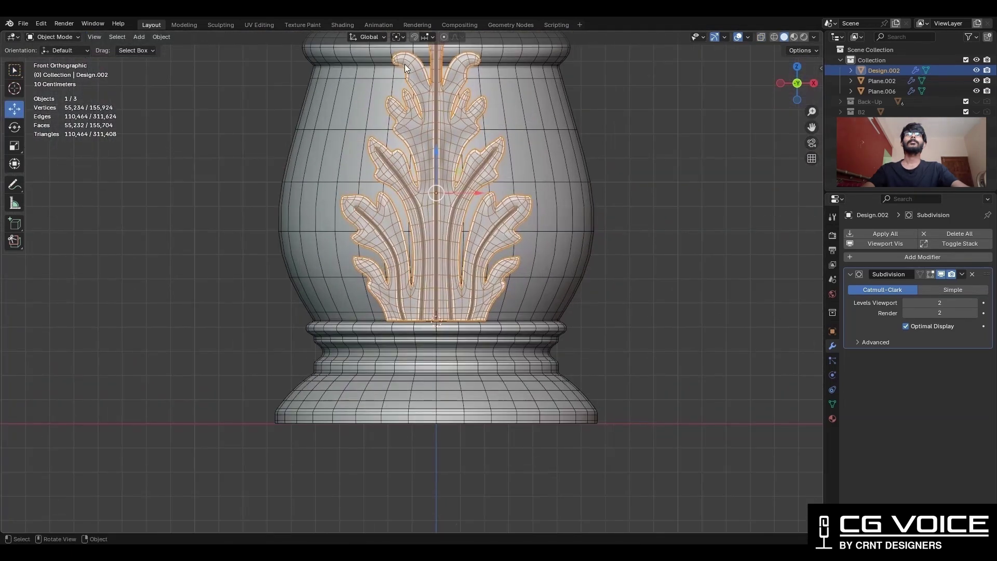
key(s)
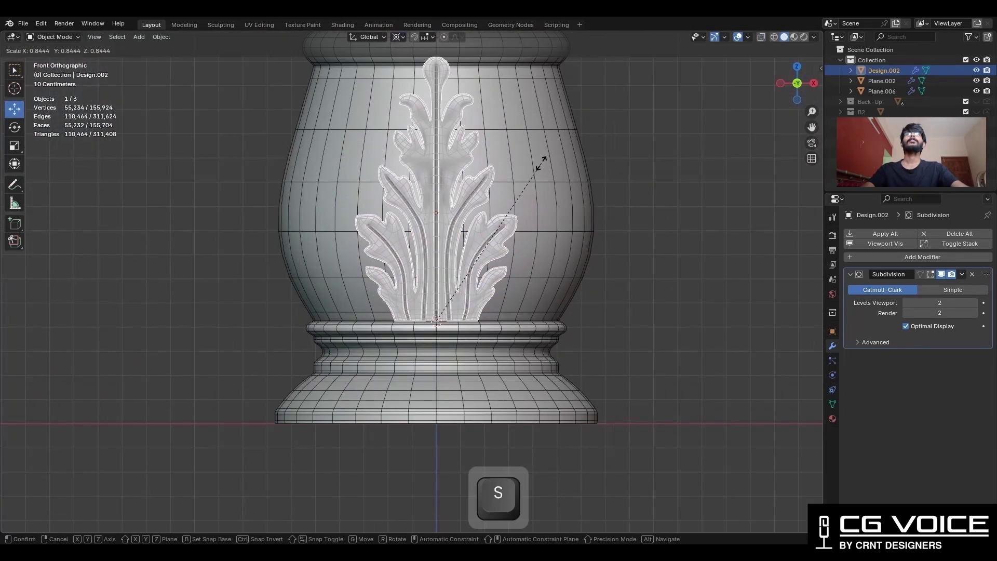
click(515, 181)
- Check the leaf's fit against the bulb without overlays and apply its rotation
scroll(486, 199, down, 5)
click(486, 199)
key(alt+shift+z)
scroll(377, 233, up, 6)
middle_drag(486, 198, 431, 251)
key(alt+shift+z)
key(ctrl+a)
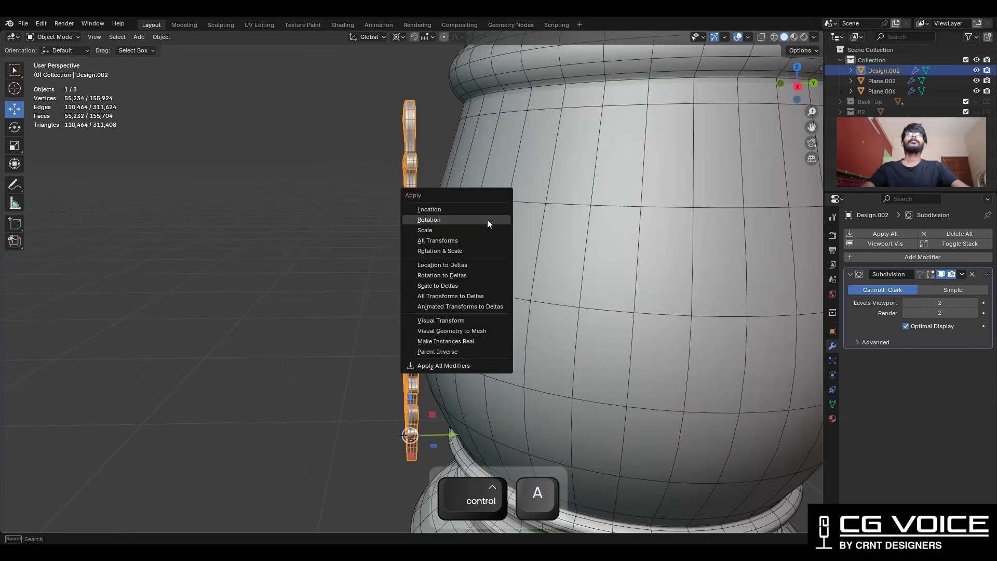
click(487, 219)
- Add a Simple Deform modifier to the leaf, set to Bend about the X axis
shift+middle_drag(531, 210, 494, 185)
click(799, 87)
scroll(629, 285, down, 1)
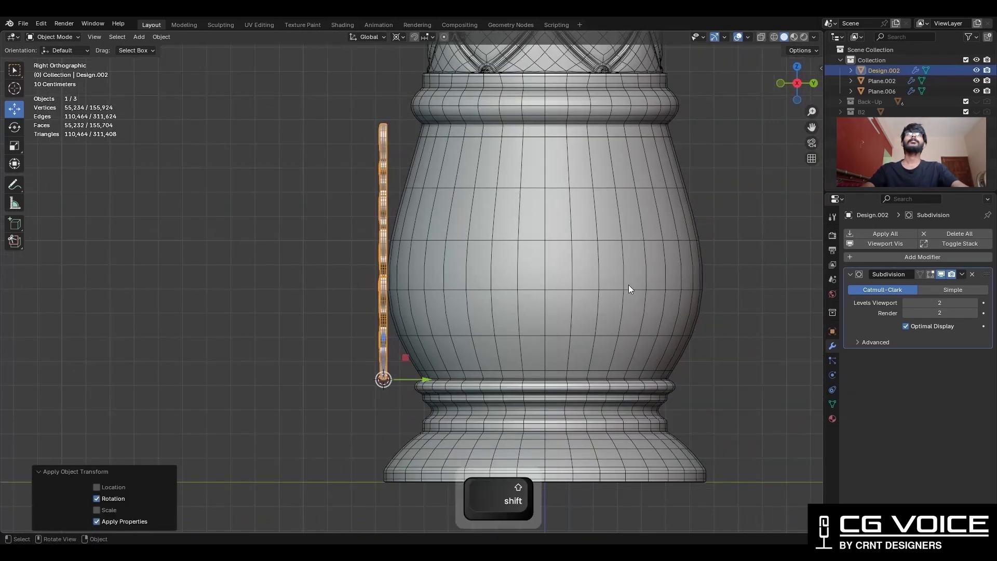
click(924, 258)
mouse_move(891, 310)
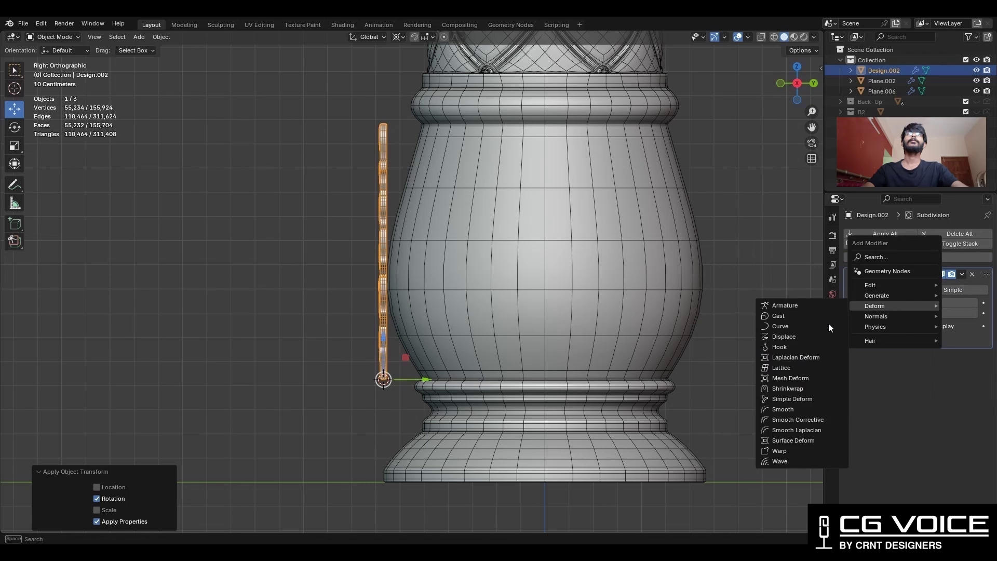
click(793, 399)
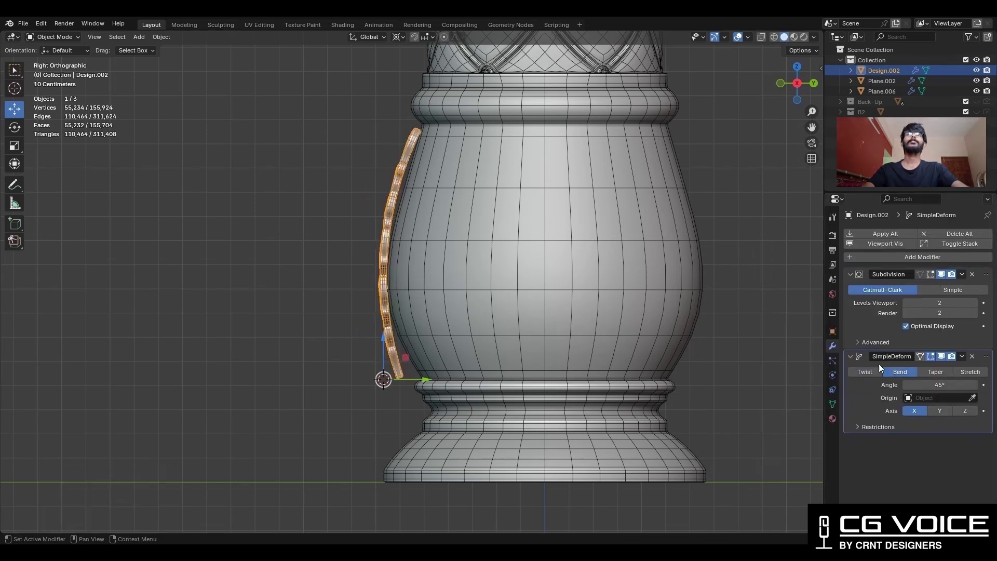
- Set the leaf's bend angle to 46.8° and snap the 3D cursor to the middle of the leaf
shift+middle_drag(482, 261, 513, 242)
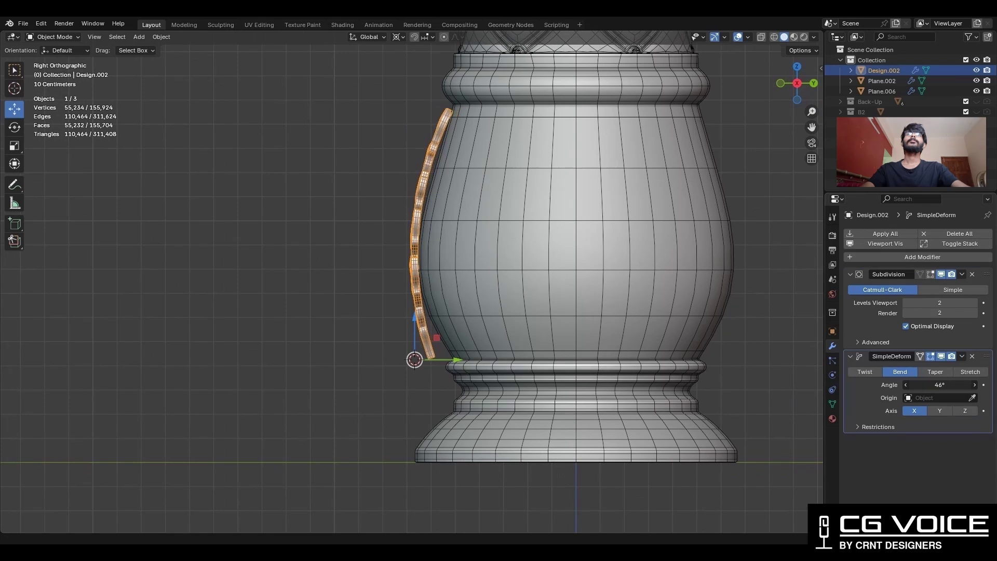
key(shift+s)
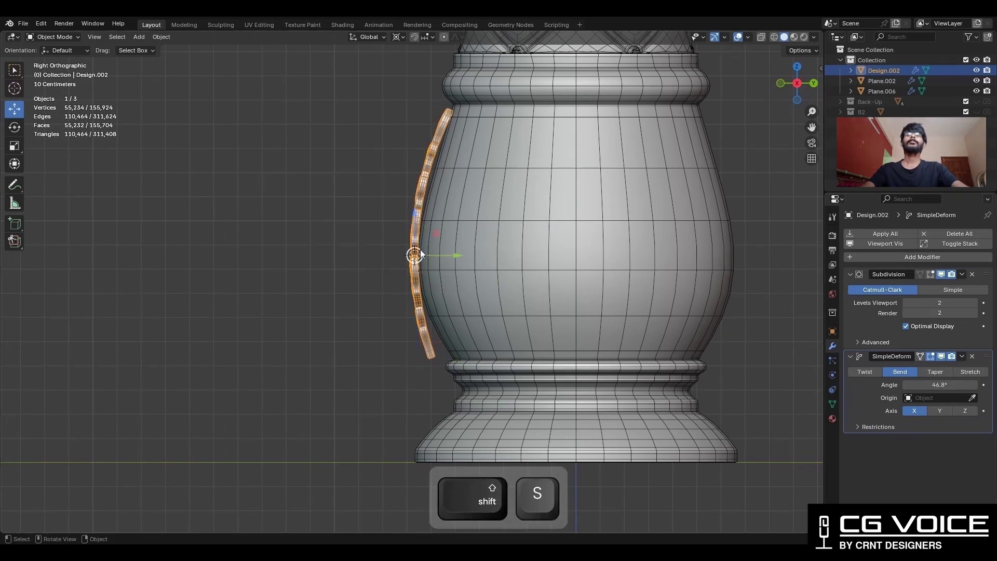
click(363, 154)
- Add a Plain Axes empty at the 3D cursor and scale it to 0.3
key(shift+a)
mouse_move(347, 275)
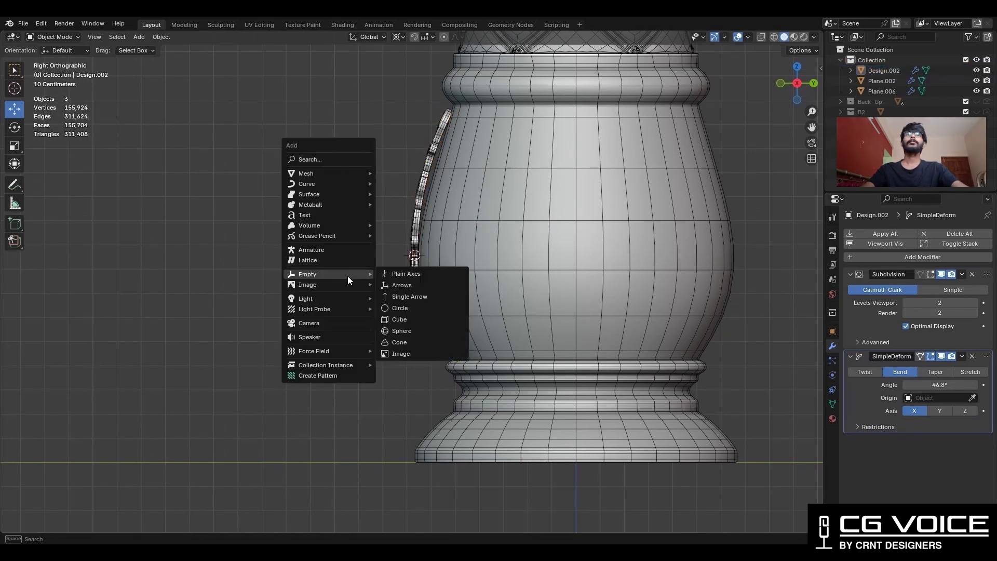
click(392, 276)
key(s)
ctrl+click(444, 258)
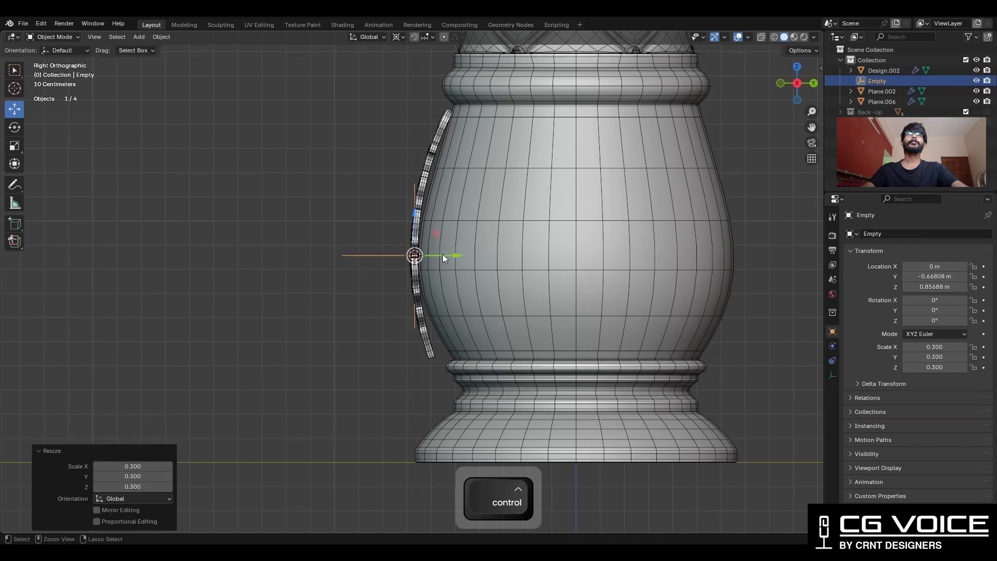
- Assign the Empty as the origin of the leaf's Simple Deform modifier
click(423, 329)
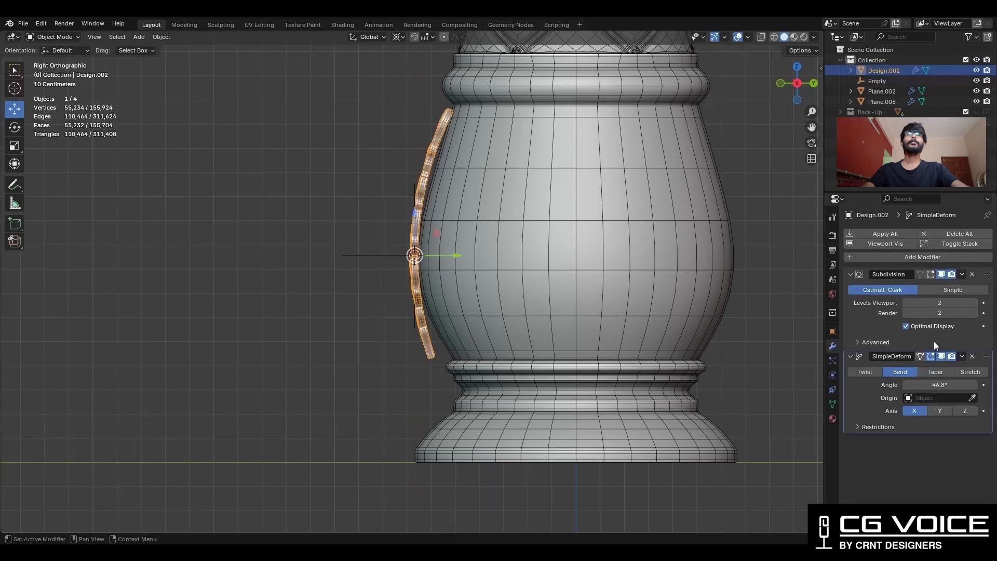
click(917, 399)
click(919, 424)
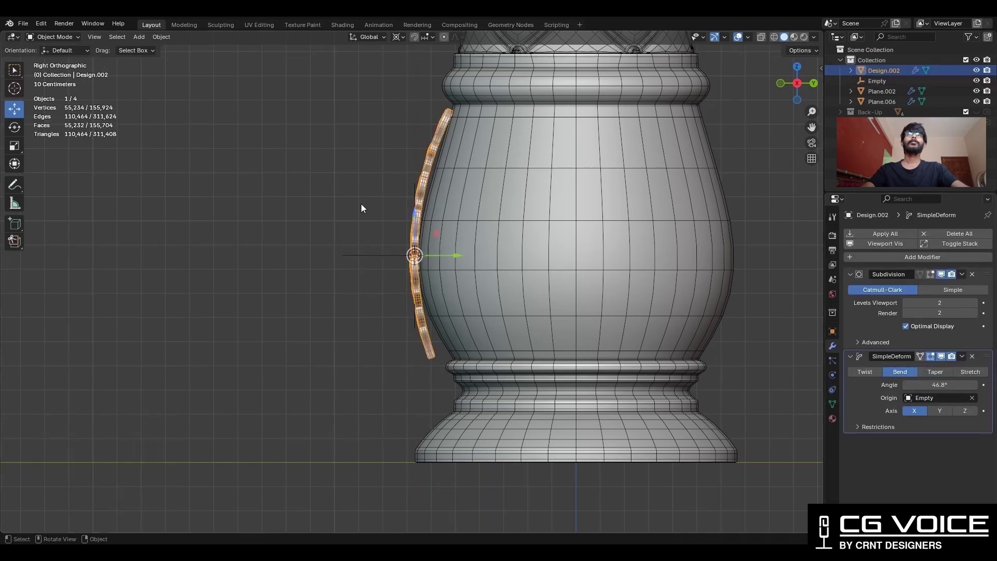
- Raise the Empty about 0.148 m along Z and set the leaf's bend angle to 59.6°
drag(416, 221, 427, 185)
key(ctrl+z)
click(395, 254)
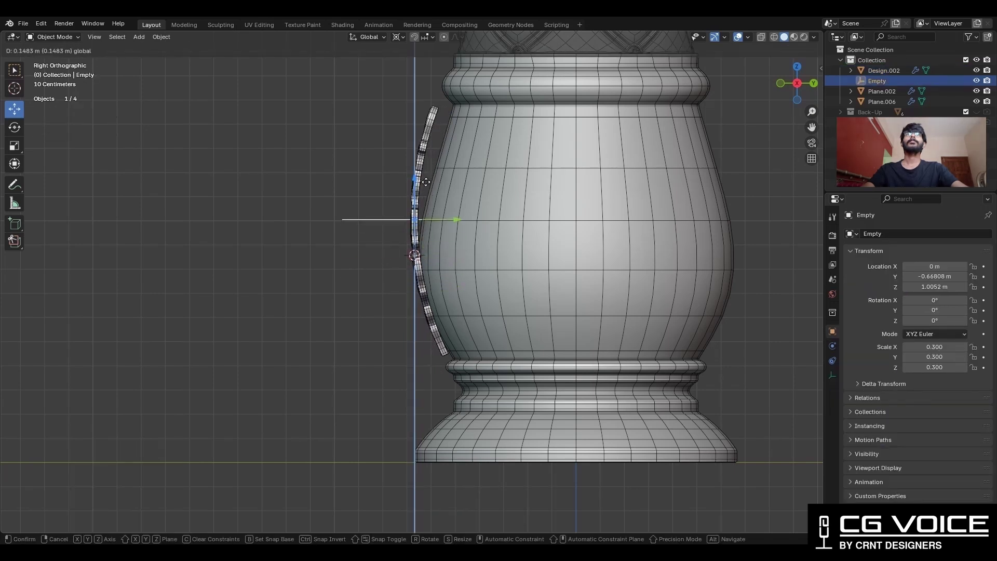
click(426, 182)
click(421, 187)
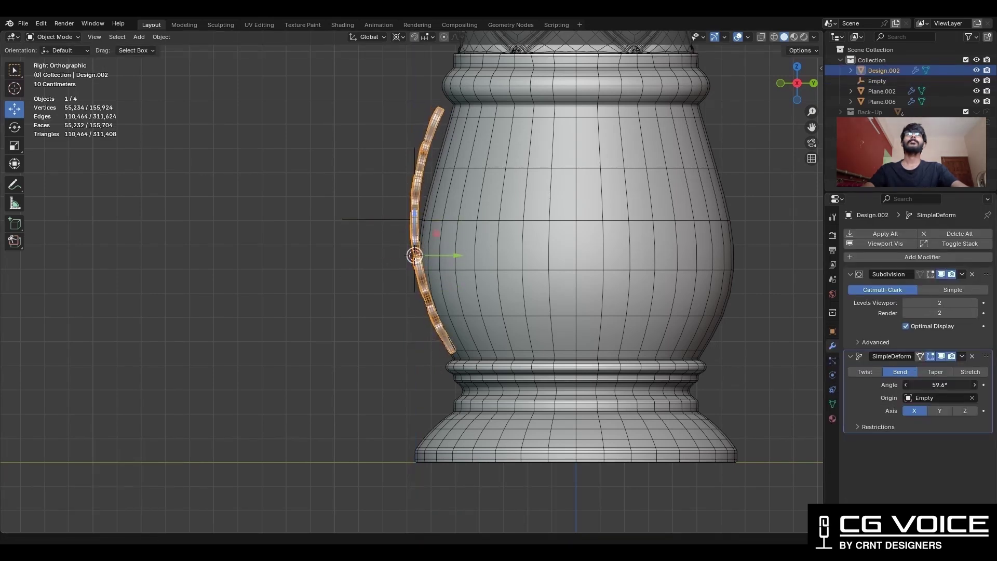
click(414, 217)
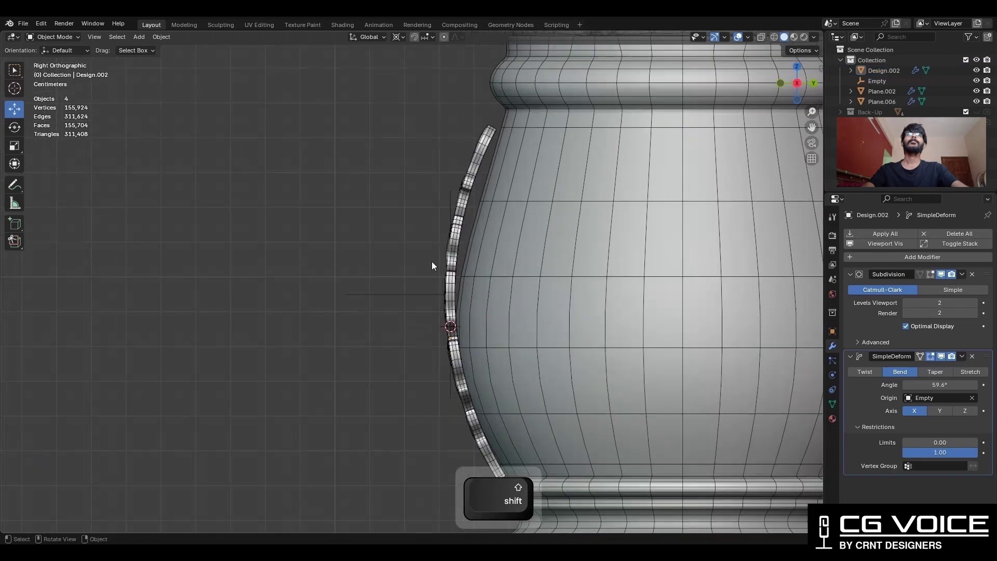
- Add a second Simple Deform modifier to the leaf and set it to Bend about the Z axis
middle_drag(432, 261, 407, 282)
click(407, 282)
click(850, 274)
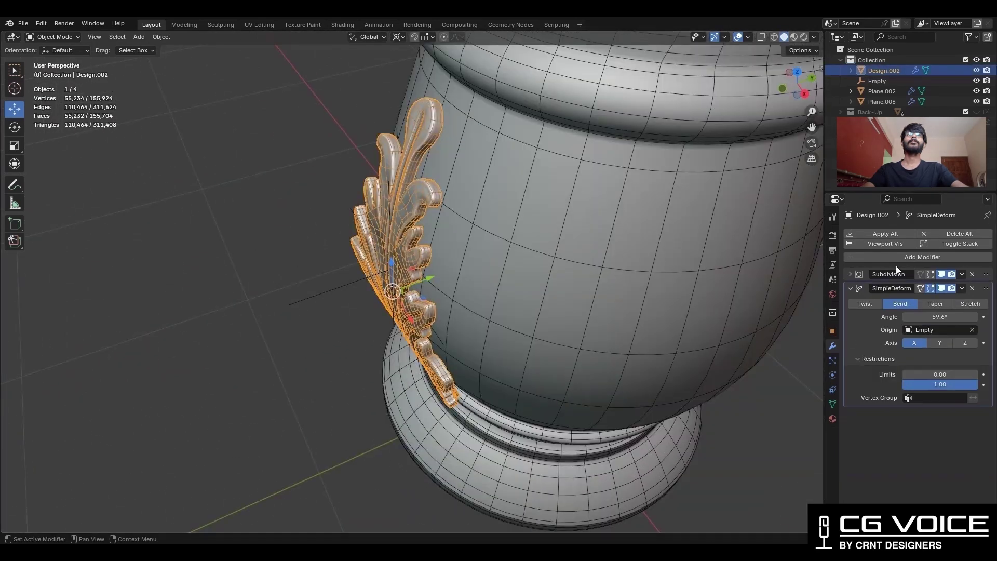
click(895, 257)
mouse_move(893, 258)
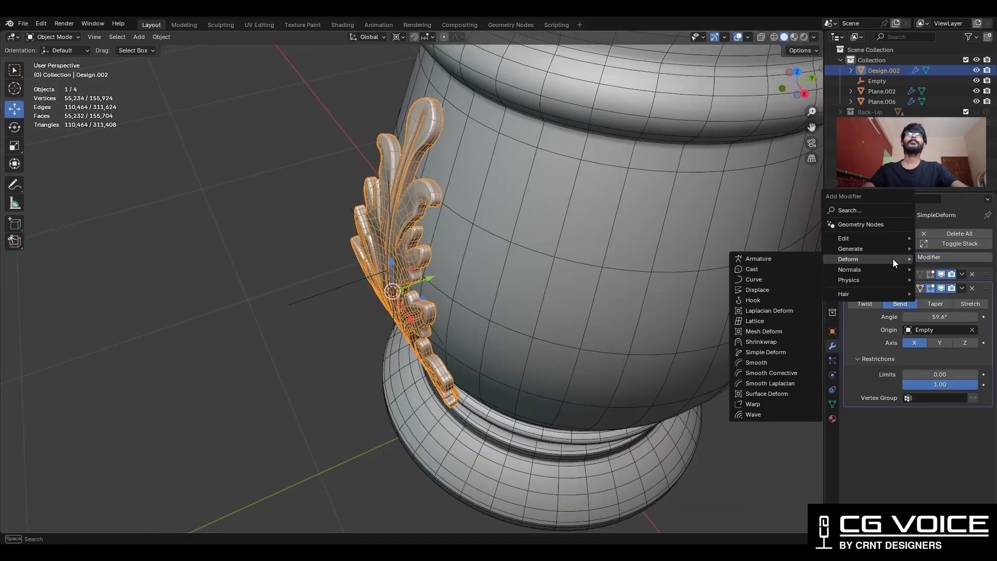
click(778, 352)
middle_drag(709, 381, 522, 364)
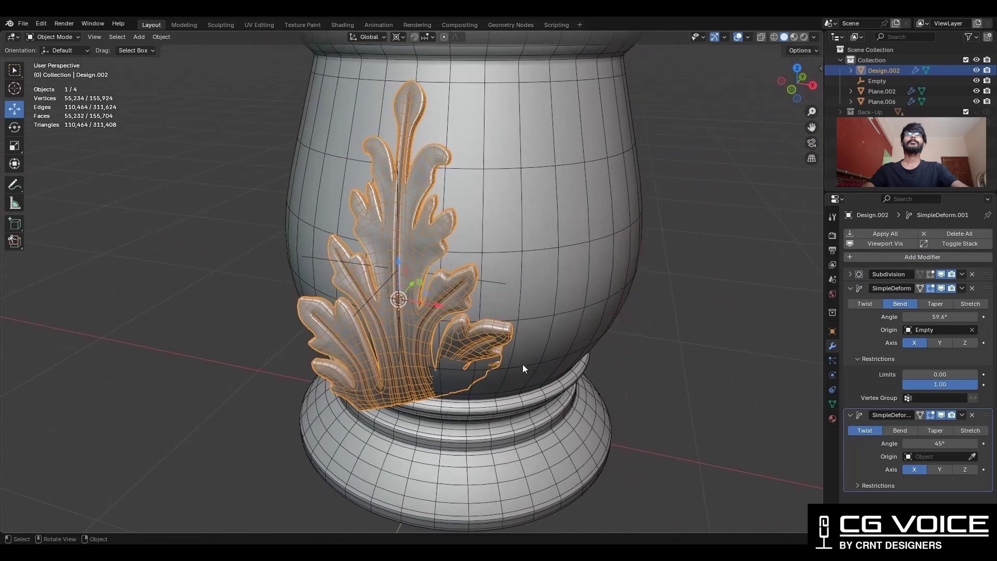
click(912, 431)
click(939, 468)
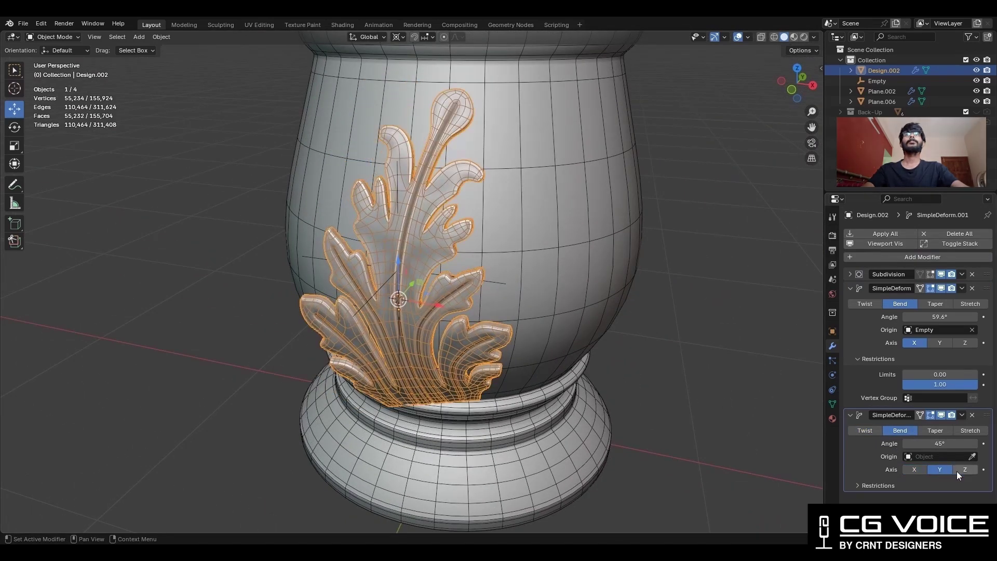
click(959, 470)
- Reorder the leaf's modifier stack so that Subdivision comes after both Simple Deform modifiers
middle_drag(519, 306, 444, 275)
key(alt+shift+z)
scroll(515, 285, down, 4)
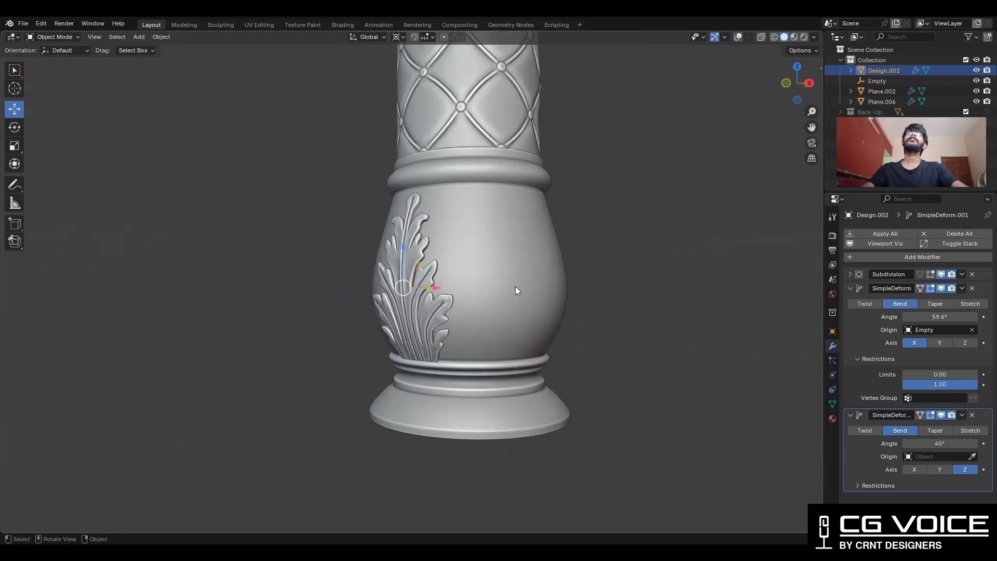
middle_drag(516, 287, 597, 289)
drag(987, 275, 980, 378)
middle_drag(473, 276, 523, 296)
scroll(524, 297, up, 3)
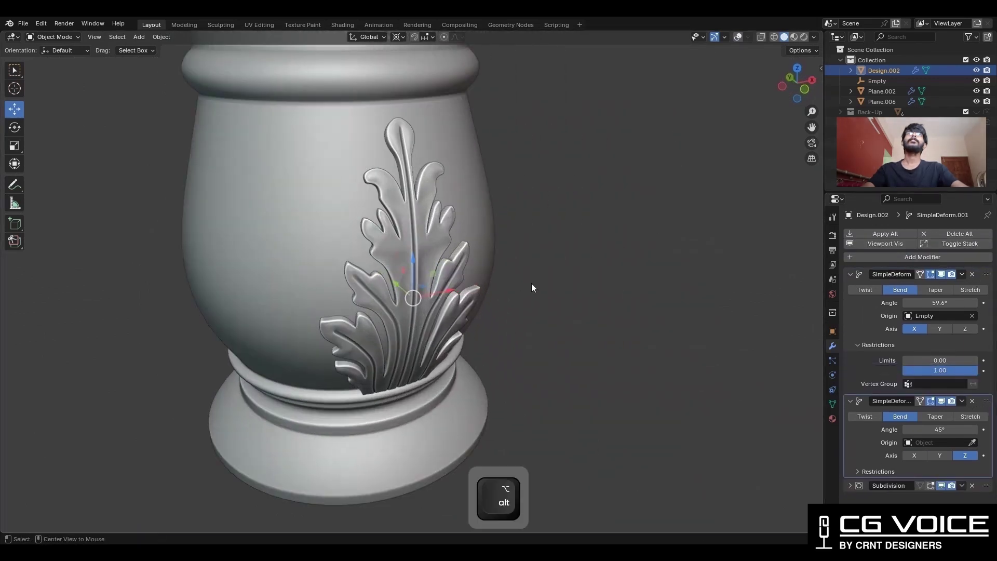
- Select the leaf together with its Empty and snap the 3D cursor to the world origin
key(alt+shift+z)
scroll(532, 288, down, 3)
shift+click(310, 255)
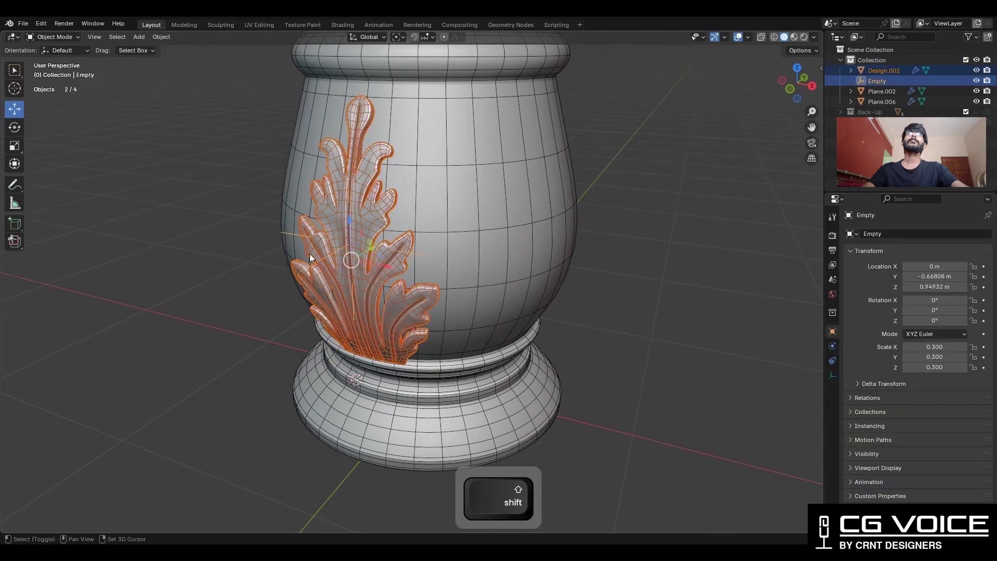
click(796, 69)
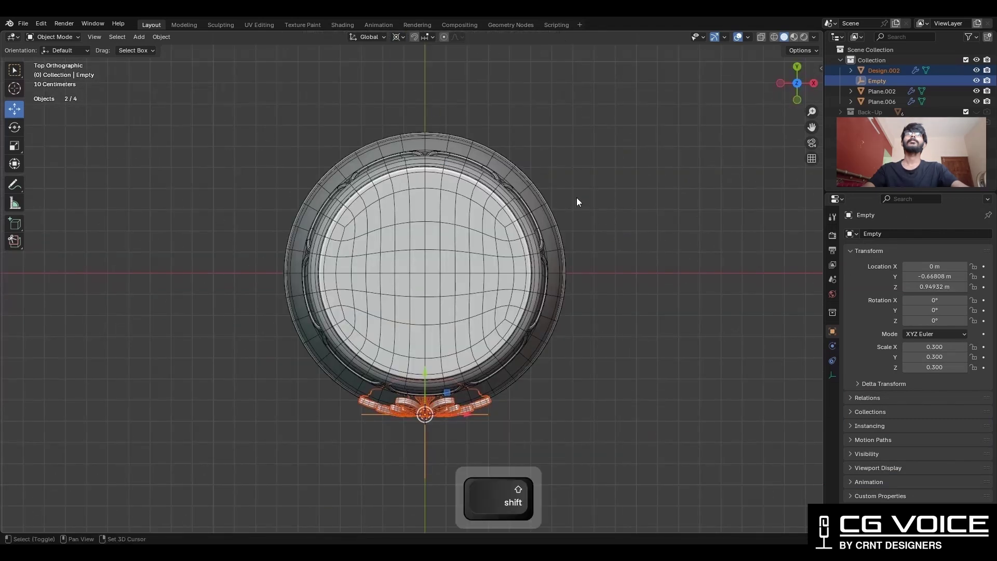
key(shift+s)
click(510, 234)
- Duplicate the leaf and Empty twice in top view, placing the copies 45° to either side of the original around the pillar
key(shift+d)
key(r)
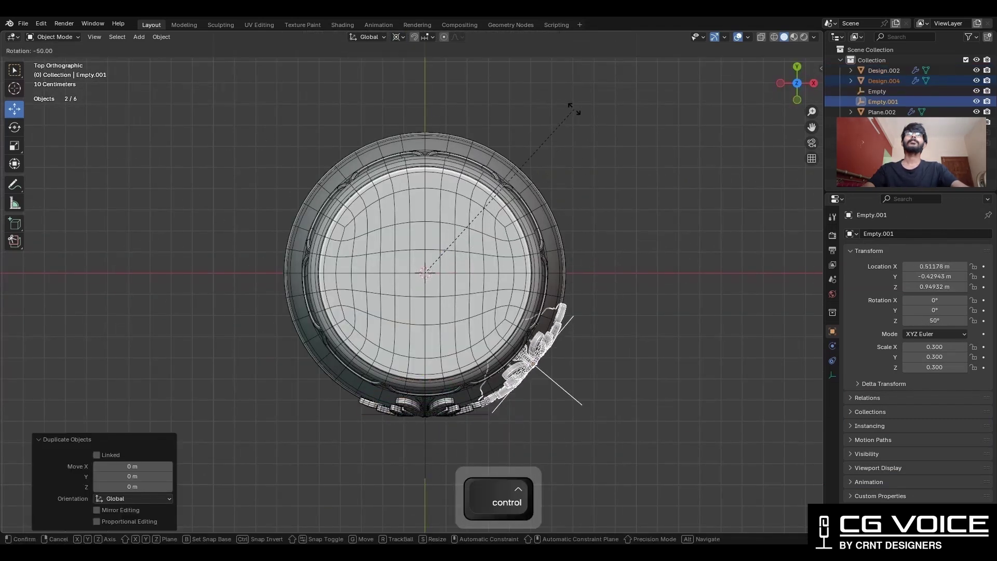
ctrl+click(581, 131)
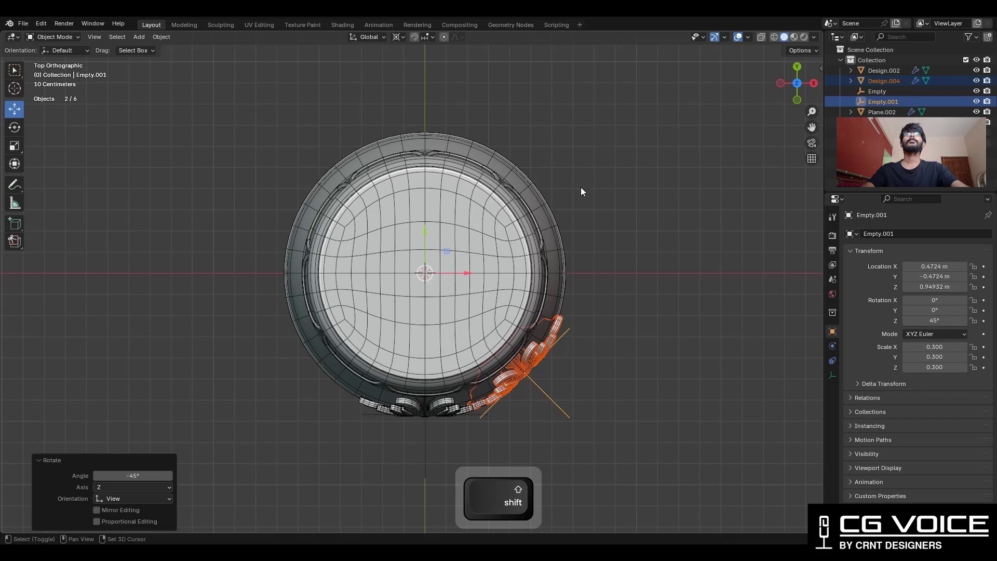
key(shift+d)
key(r)
ctrl+click(625, 365)
- Scale all three leaves and their Empties by 0.807 about their individual origins
middle_drag(626, 365, 621, 263)
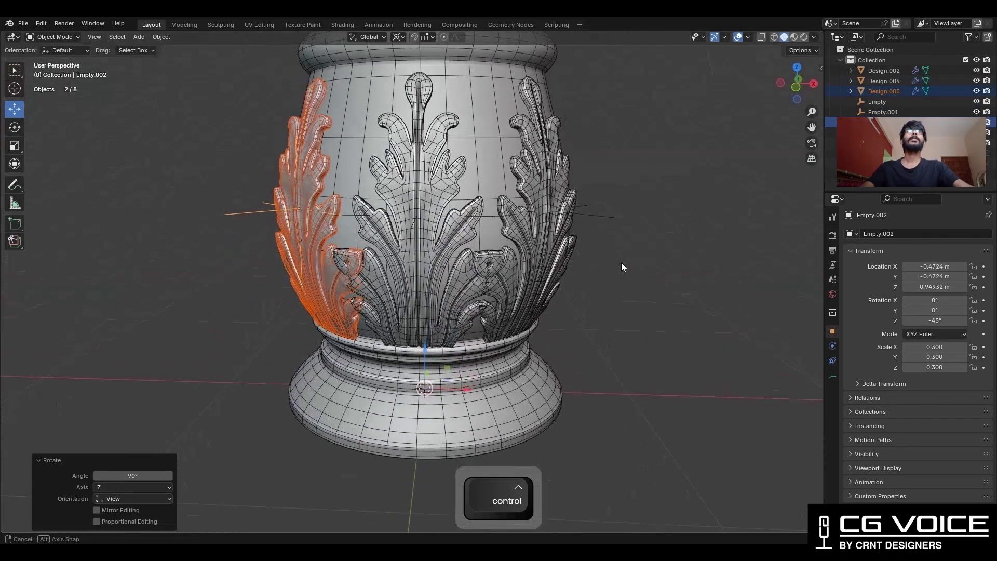
scroll(621, 262, up, 2)
shift+click(450, 313)
middle_drag(450, 312, 515, 210)
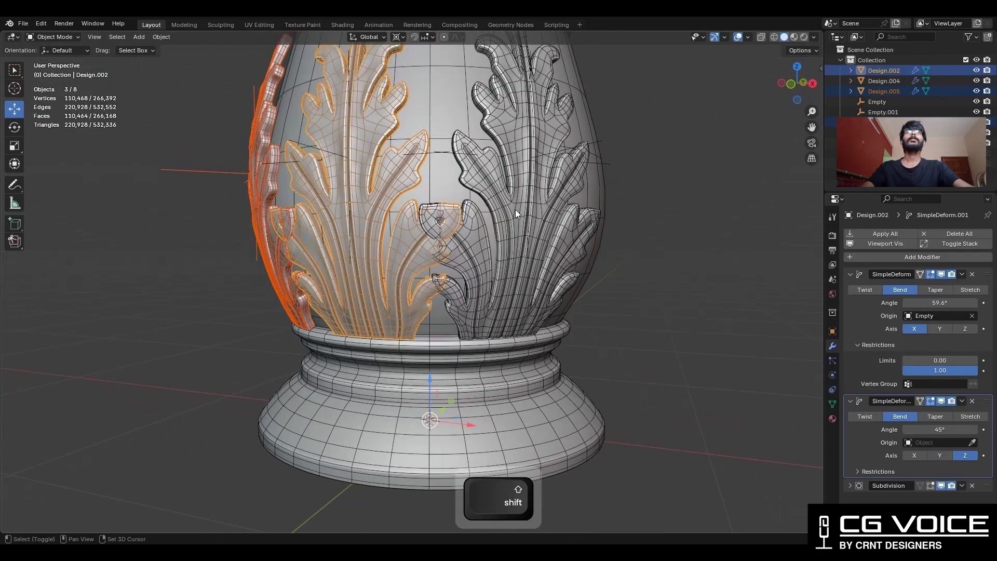
shift+click(515, 209)
shift+click(553, 155)
middle_drag(553, 155, 425, 169)
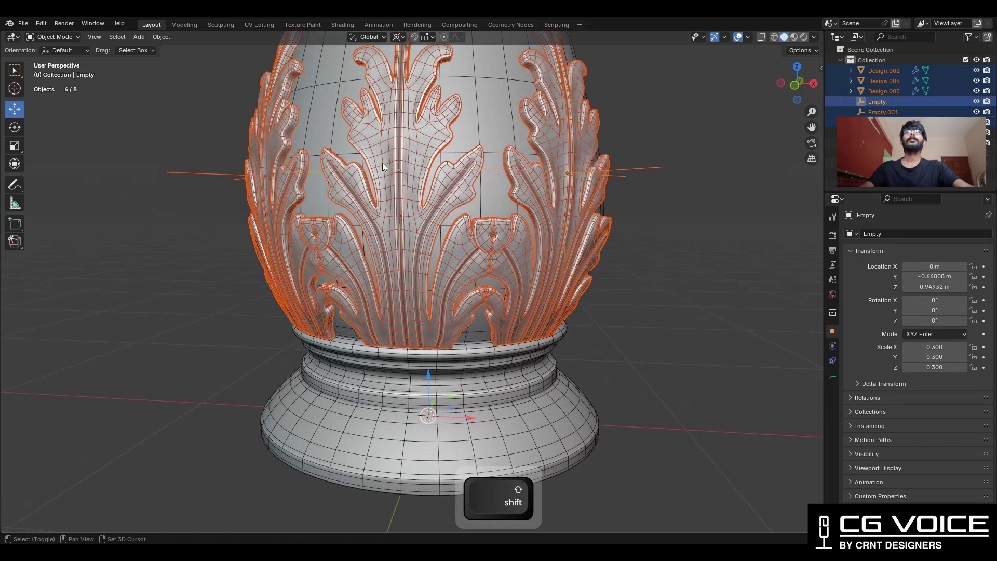
click(793, 83)
click(399, 37)
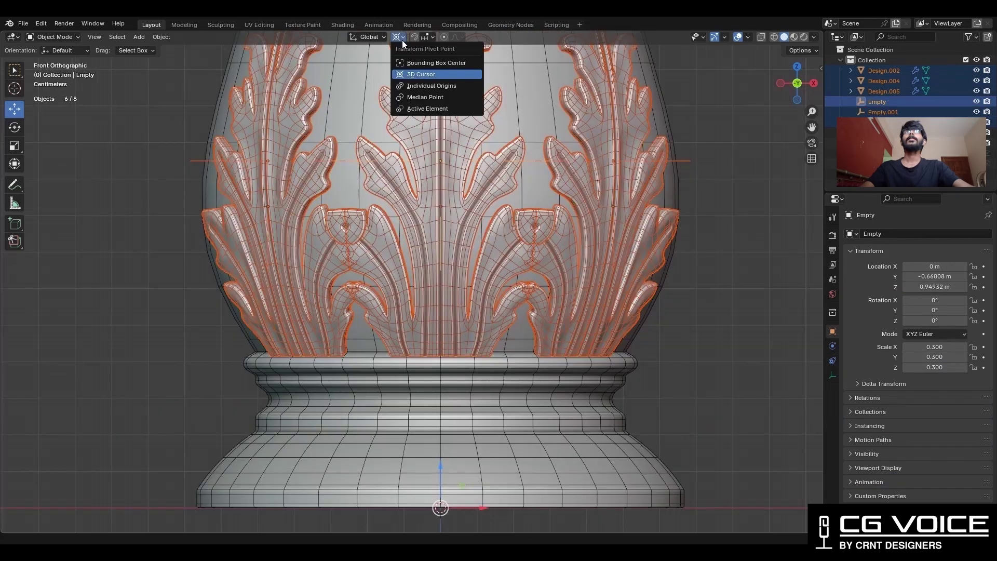
click(415, 85)
key(s)
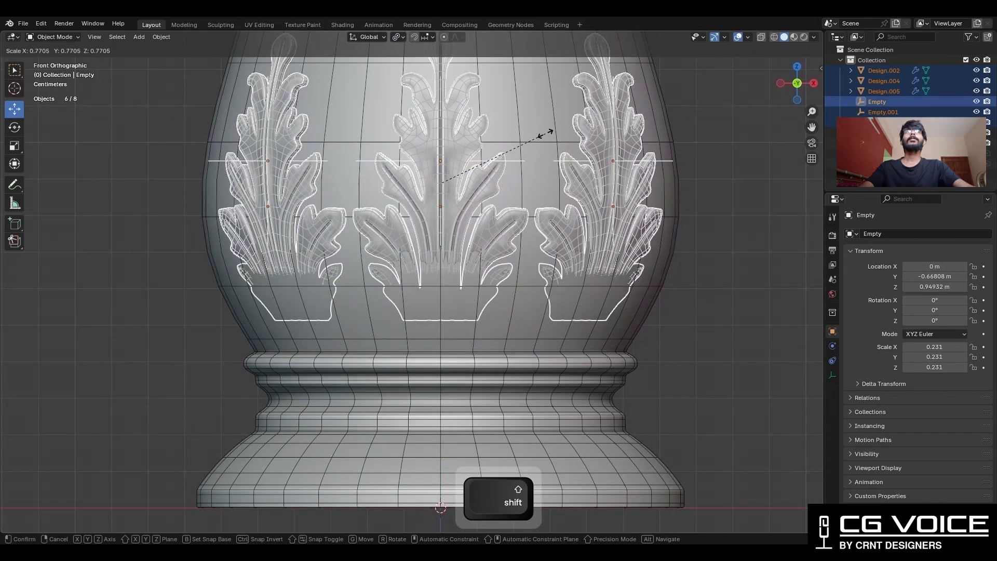
click(552, 130)
scroll(483, 171, down, 2)
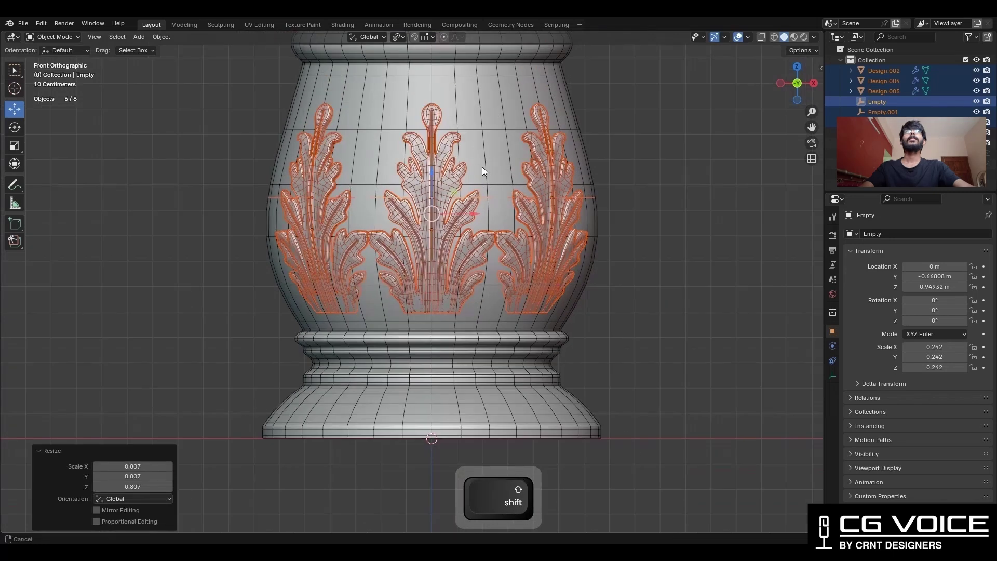
- Lower the three leaves and their Empties about 0.067 m along Z onto the pillar's base ring
scroll(483, 171, up, 1)
drag(435, 165, 434, 188)
scroll(476, 181, up, 3)
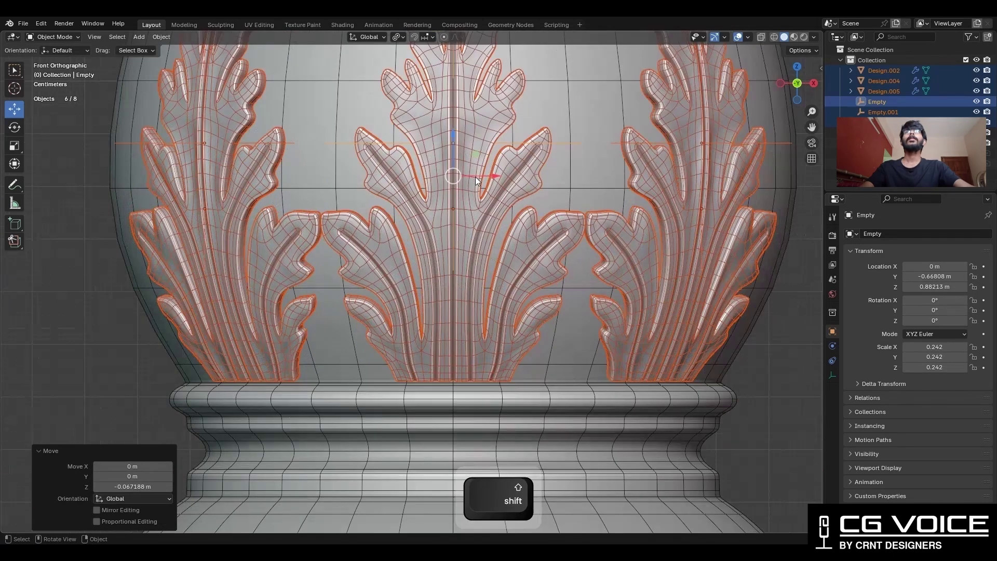
scroll(473, 177, up, 4)
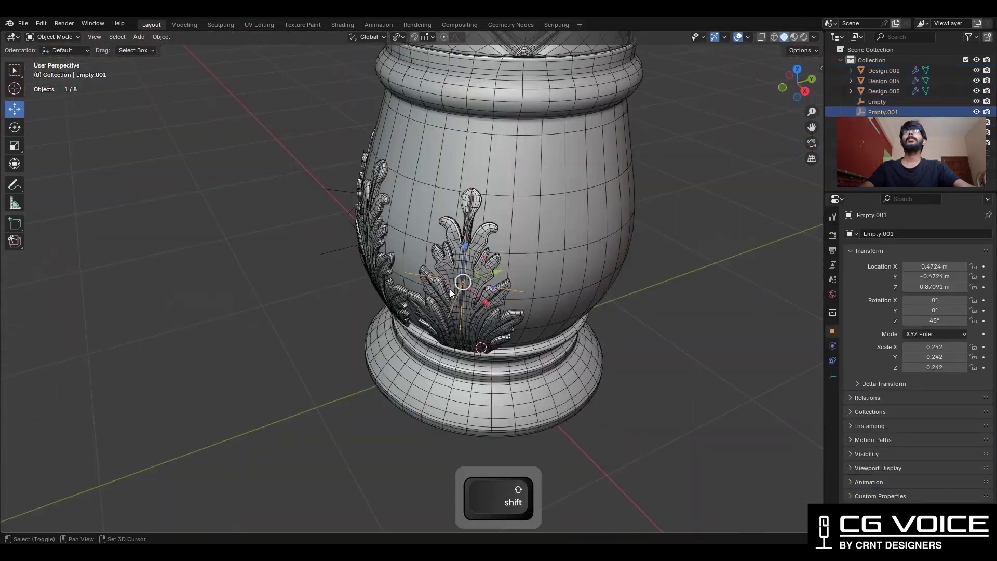
- Delete the two duplicated leaves together with their Empties
shift+click(450, 289)
middle_drag(428, 289, 441, 266)
shift+click(309, 280)
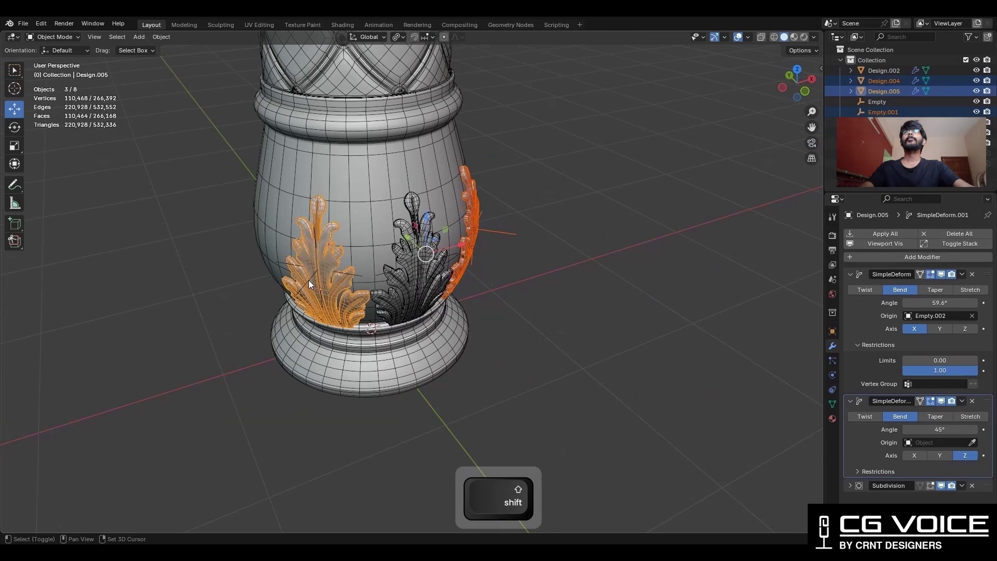
key(x)
click(370, 241)
middle_drag(371, 241, 278, 213)
scroll(317, 239, up, 2)
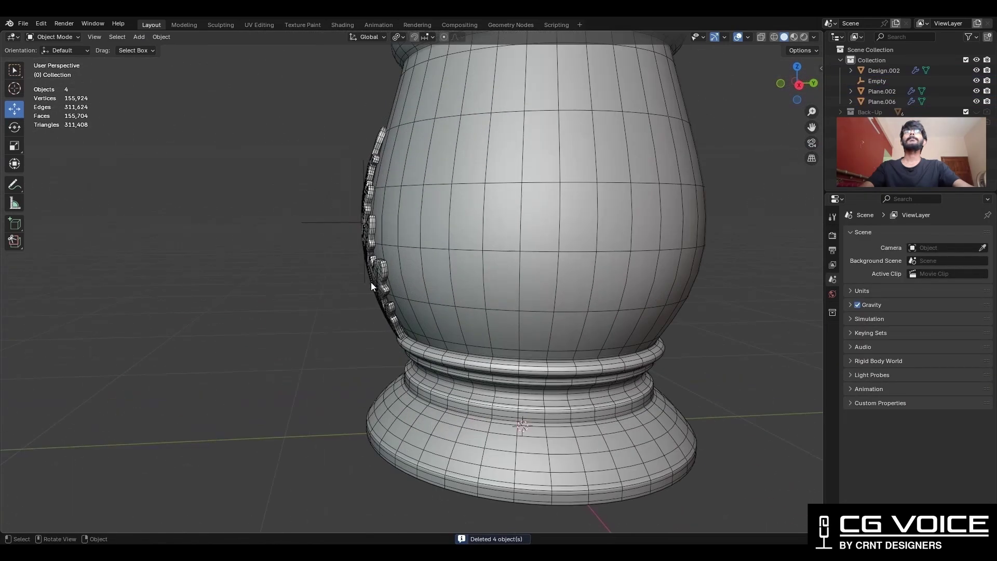
- Save the file and apply both Simple Deform modifiers on the remaining leaf
click(371, 282)
click(798, 84)
scroll(405, 159, up, 5)
shift+middle_drag(367, 162, 383, 277)
scroll(383, 282, down, 2)
key(n)
key(ctrl+s)
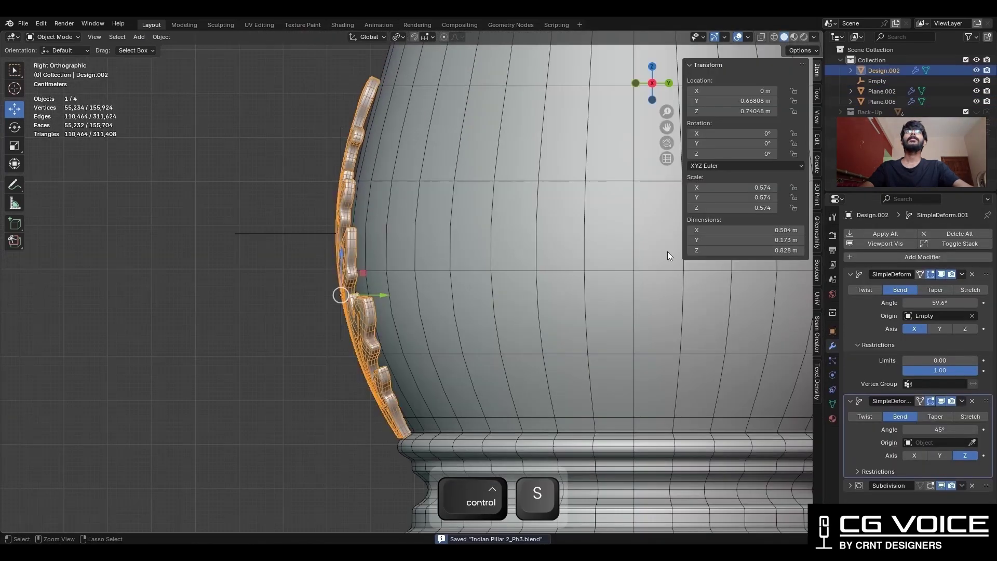
click(962, 274)
click(966, 282)
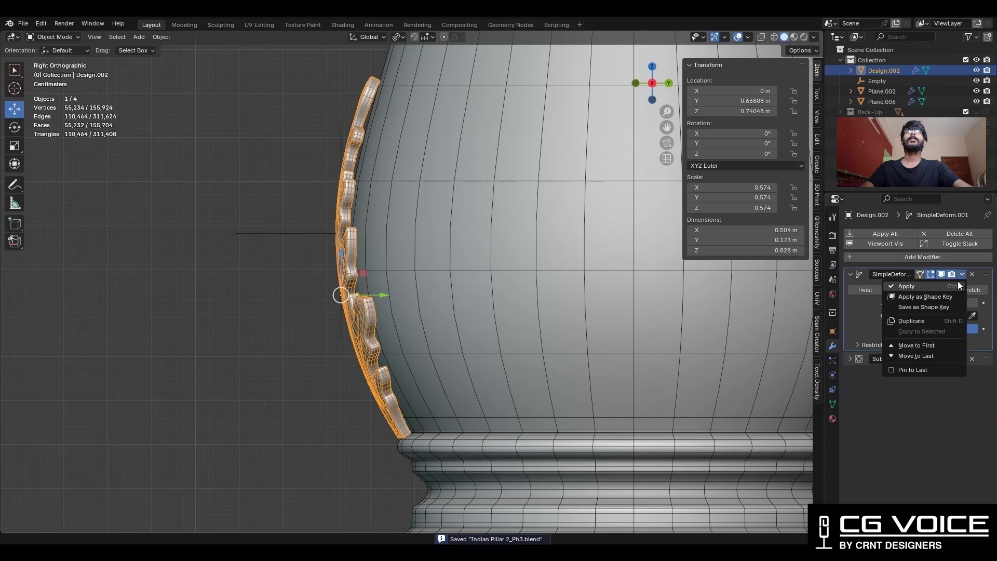
click(959, 286)
- Delete the Empty that served as the bend origin
click(336, 143)
key(x)
click(335, 142)
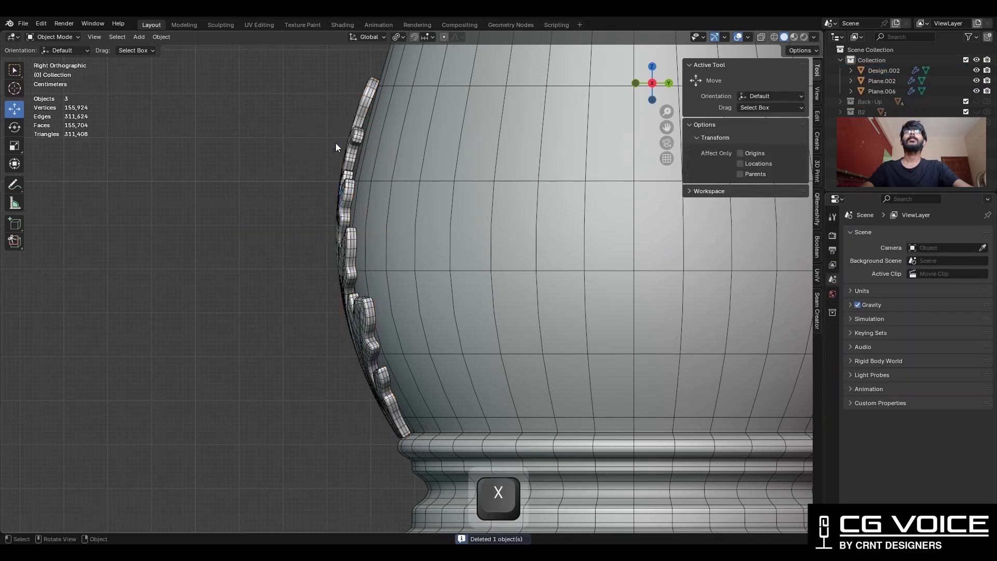
shift+middle_drag(336, 142, 371, 232)
- In the Sculpting workspace, pull the leaf with the Grab brush to fit it closely against the pillar's bulbous surface
click(385, 226)
key(Tab)
key(Tab)
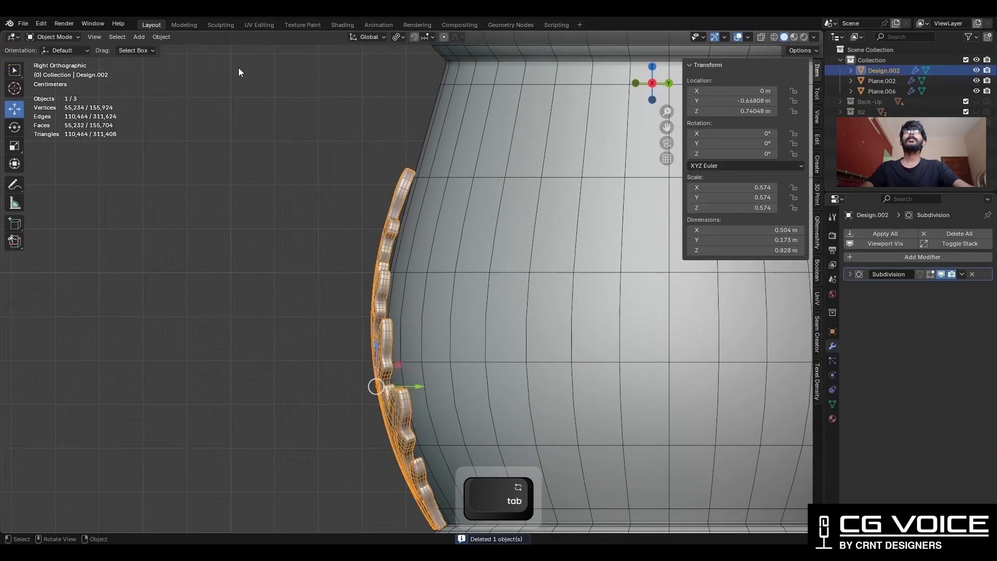
click(231, 26)
middle_drag(689, 143, 605, 167)
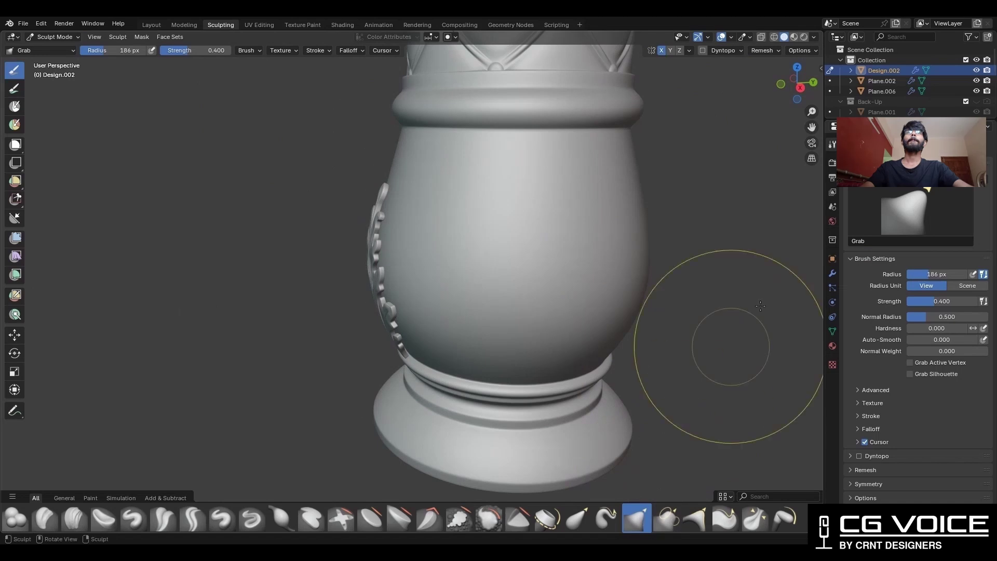
click(801, 89)
scroll(367, 242, up, 3)
shift+middle_drag(327, 167, 390, 271)
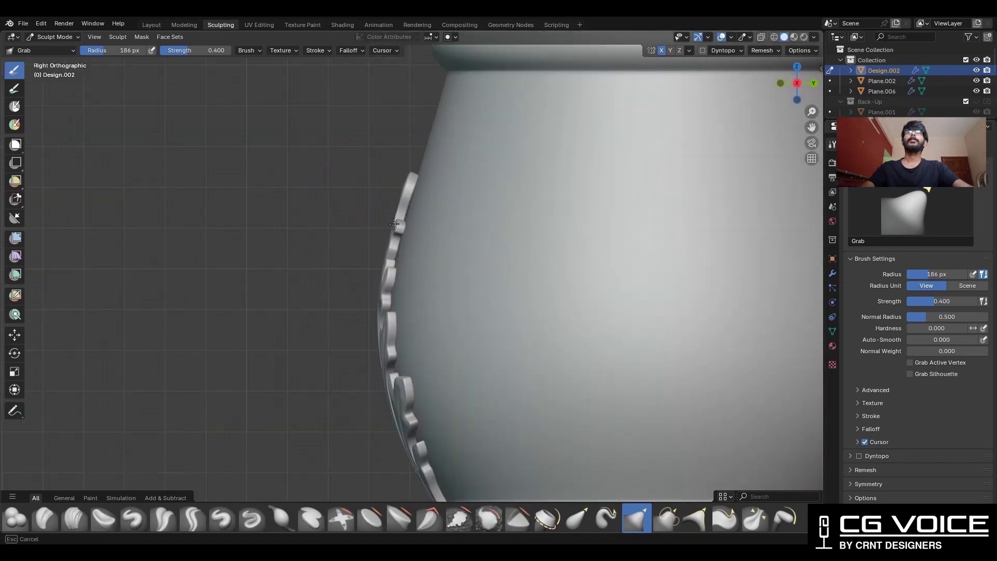
shift+middle_drag(429, 287, 417, 132)
scroll(421, 208, up, 1)
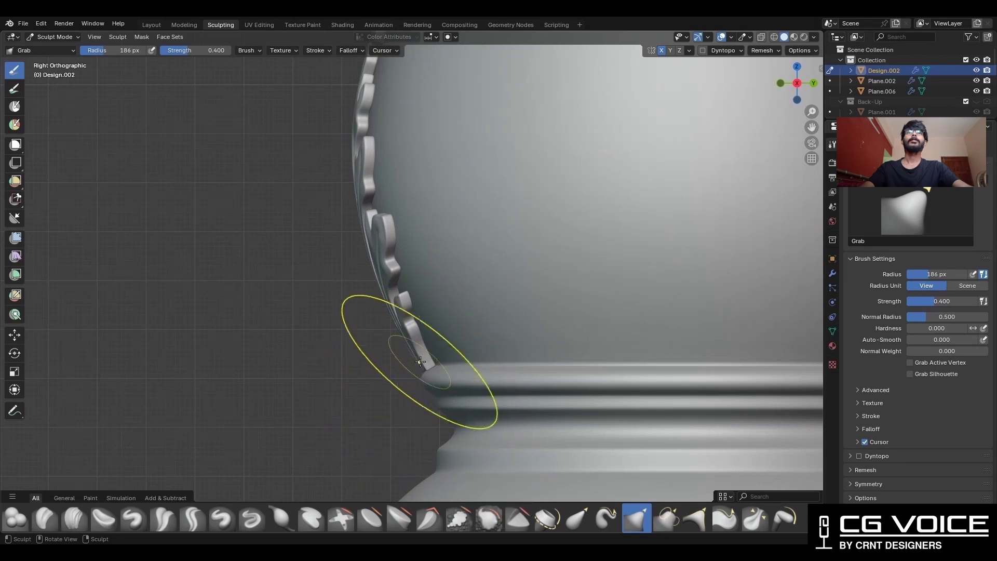
middle_drag(433, 366, 563, 360)
middle_drag(707, 172, 656, 160)
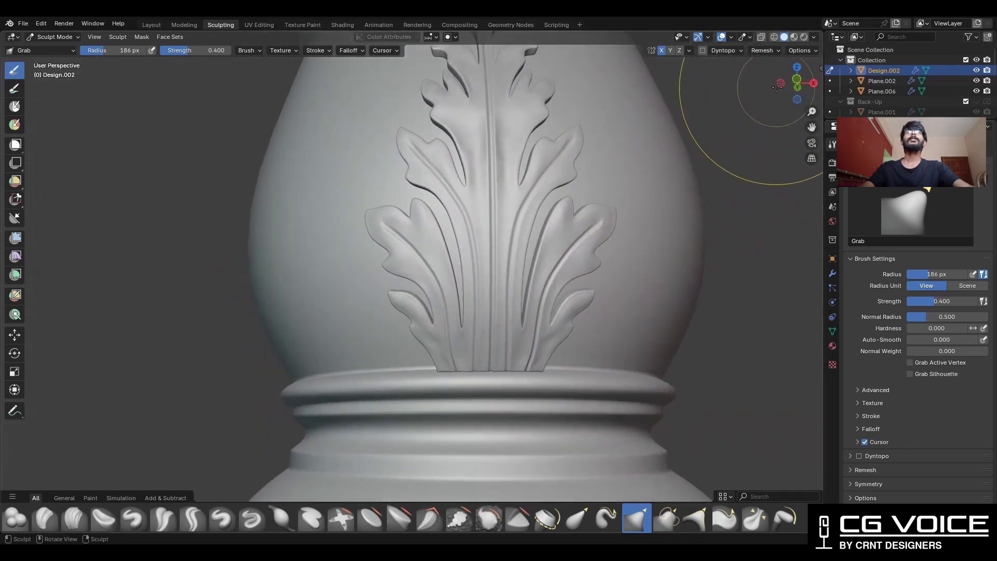
scroll(778, 87, down, 5)
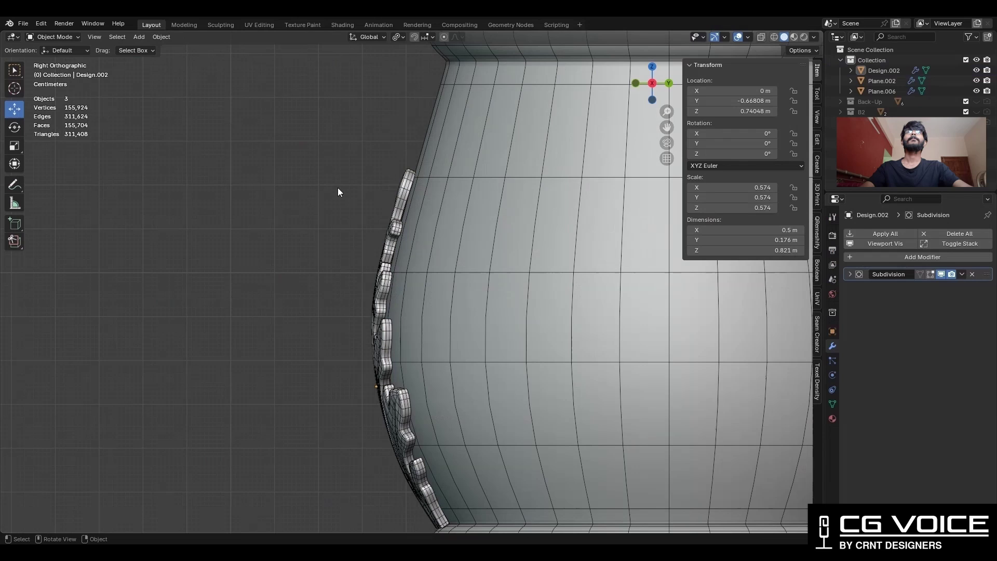
- Save the file and set the transform pivot point to the 3D Cursor for the leaf
scroll(338, 188, down, 5)
key(ctrl+s)
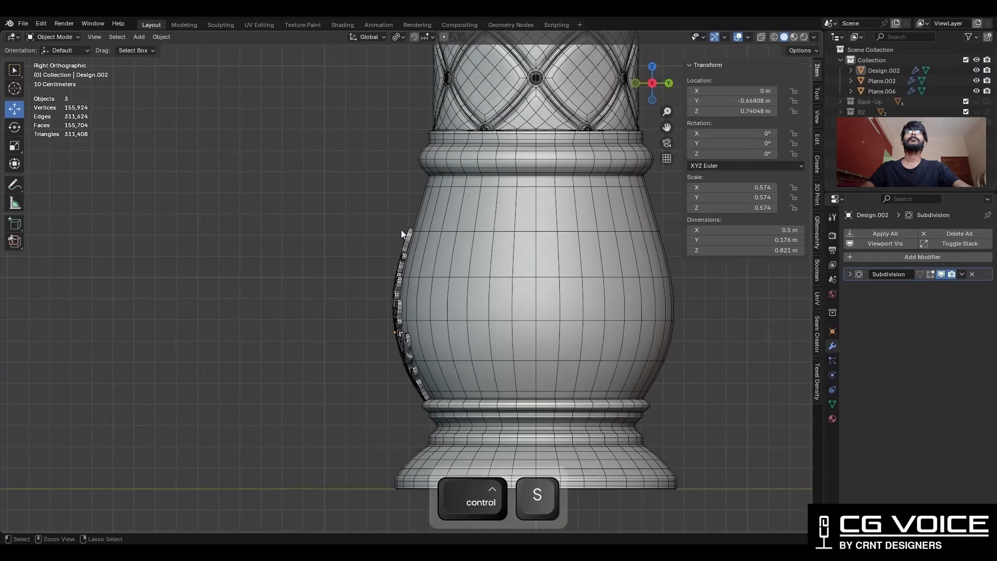
click(652, 67)
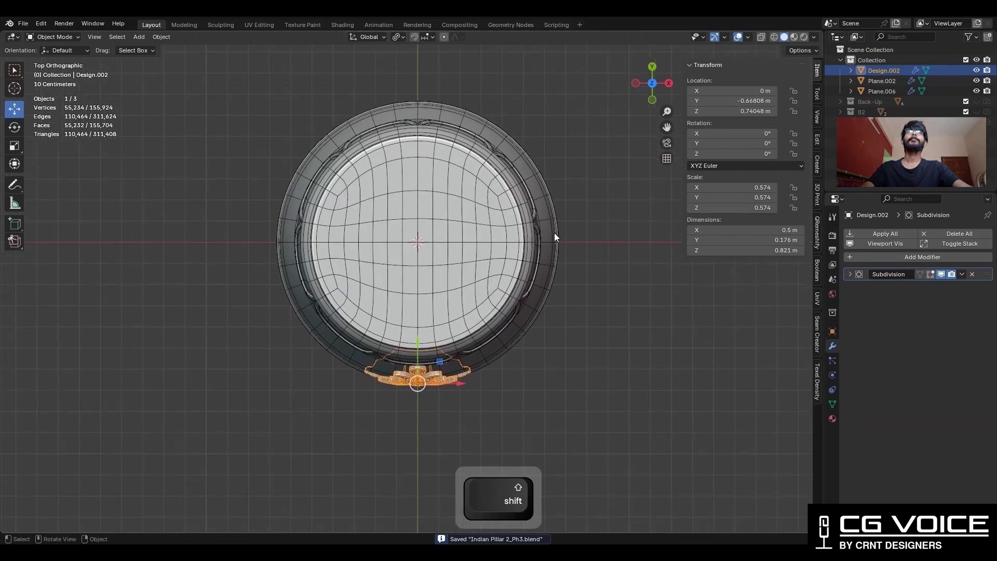
click(398, 37)
- Duplicate the leaf twice in top view, rotating each copy a further 45° around the pillar's centre
key(shift+d)
right_click(557, 191)
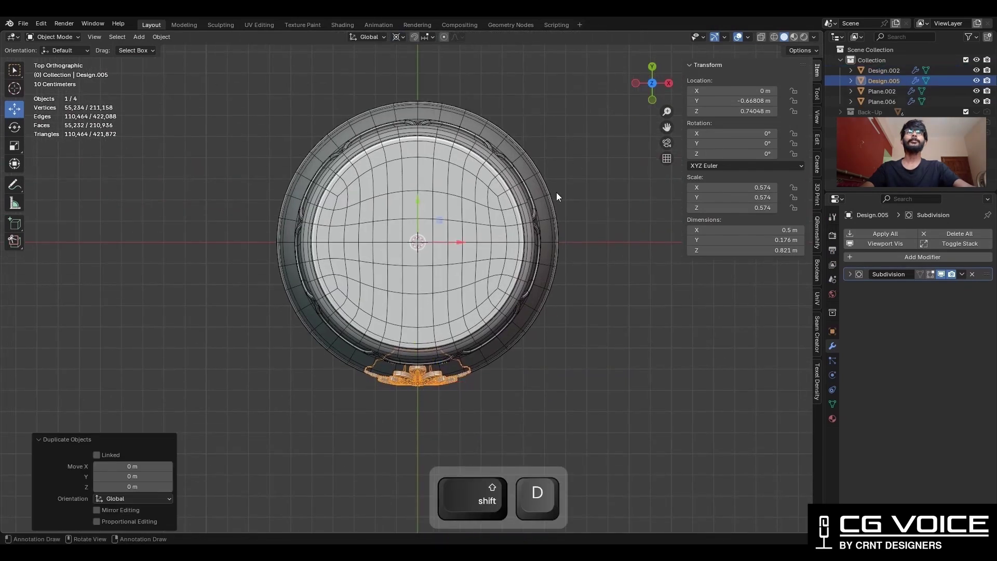
key(r)
ctrl+click(555, 126)
key(shift+d)
right_click(563, 228)
key(r)
ctrl+click(565, 121)
shift+middle_drag(564, 124, 563, 203)
- Complete the ring of eight leaves by duplicating and rotating five more copies in 45° increments around the pillar
key(shift+d)
right_click(561, 291)
key(r)
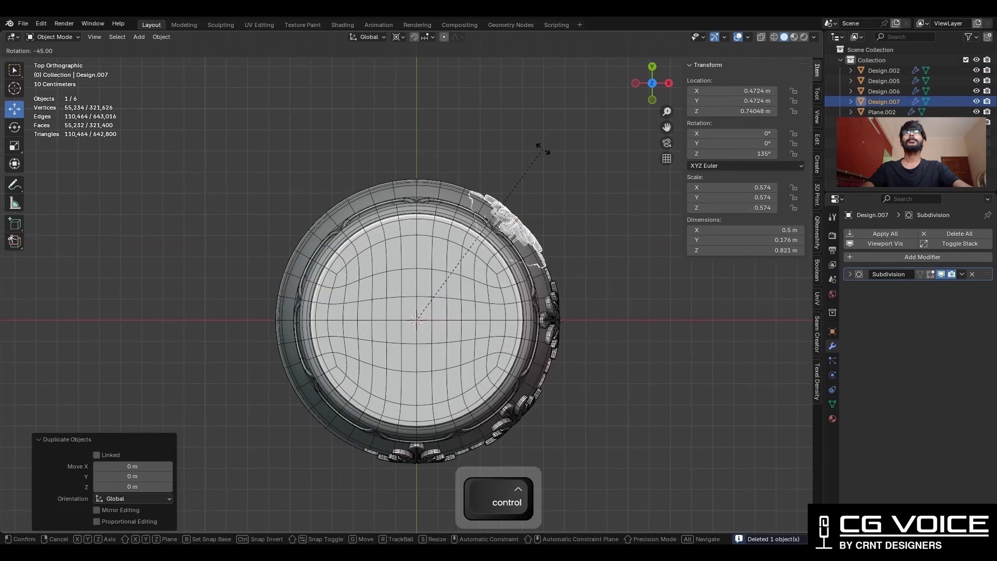
ctrl+click(541, 149)
key(shift+d)
right_click(560, 298)
ctrl+click(459, 246)
key(shift+d)
right_click(553, 296)
key(r)
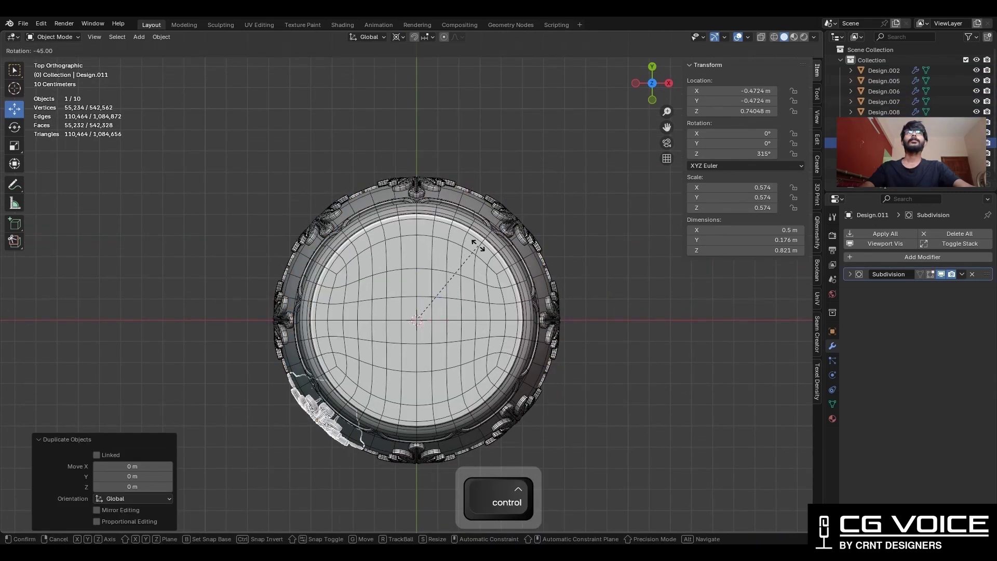
ctrl+click(479, 245)
click(621, 205)
- Hide the viewport overlays, examine the leaf ring around the pillar's base and save the file
middle_drag(597, 306, 589, 254)
key(alt+shift+z)
key(ctrl+s)
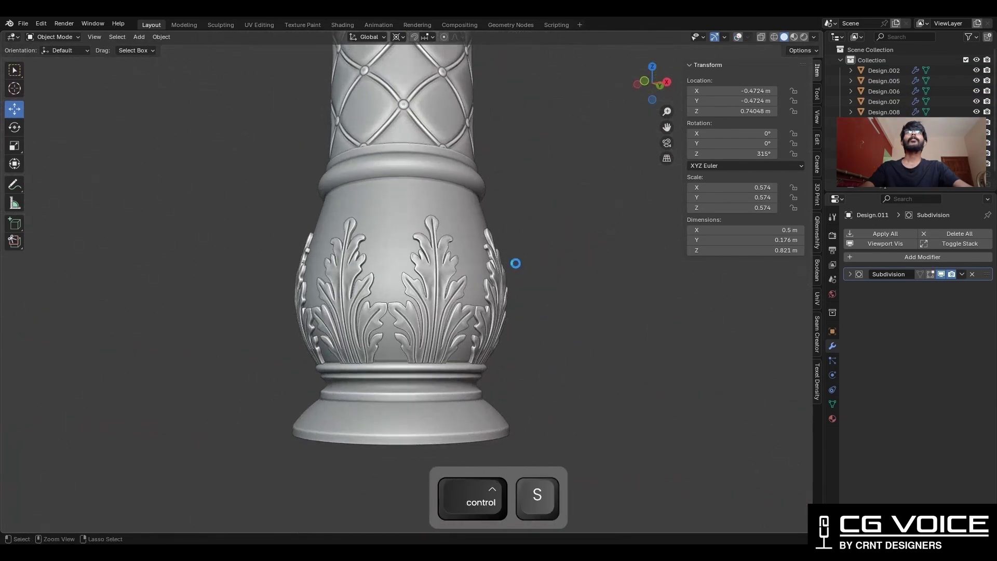
middle_drag(580, 331, 600, 301)
scroll(593, 313, up, 3)
key(KP_1)
key(alt+shift+z)
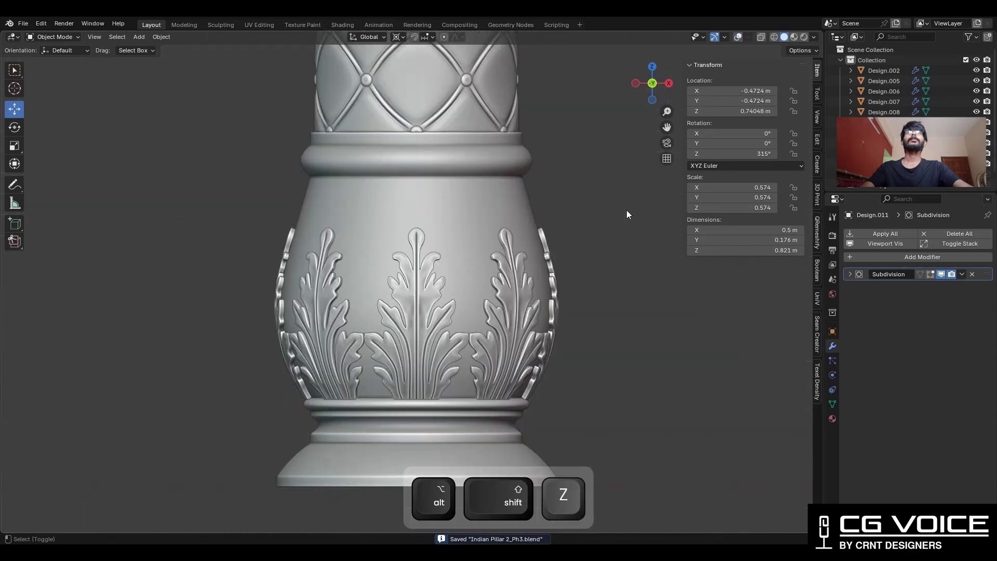
key(ctrl+s)
scroll(568, 301, down, 3)
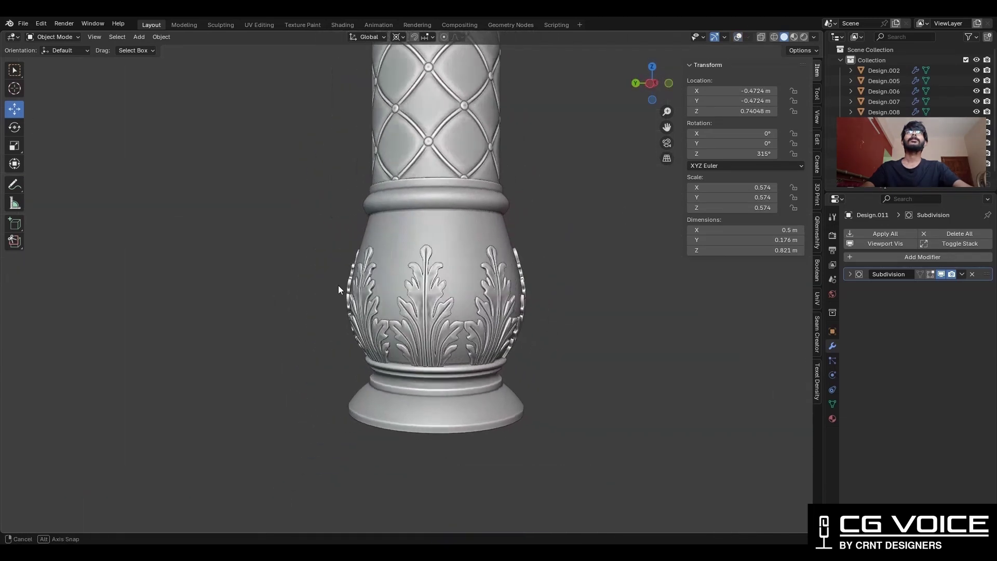
scroll(419, 353, up, 5)
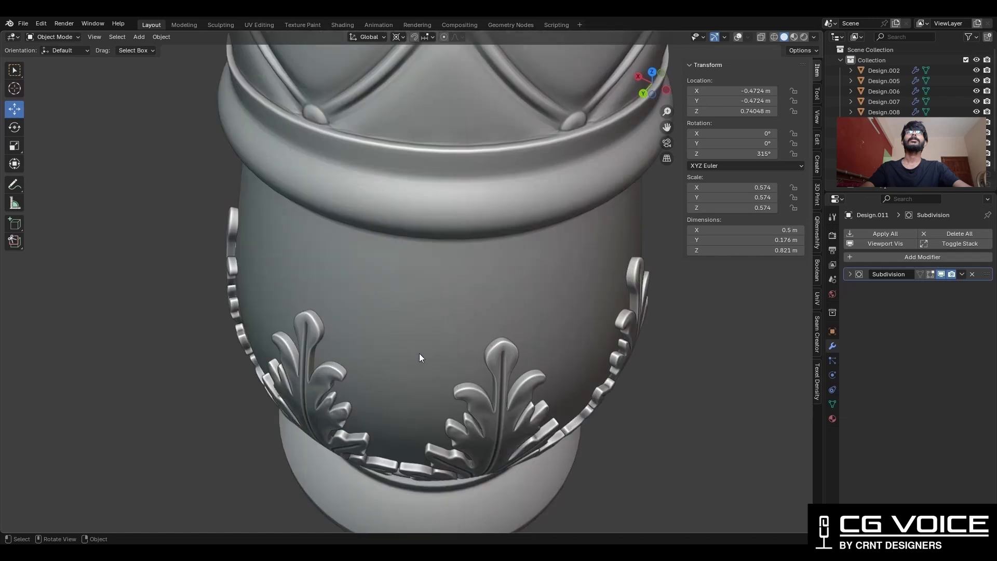
scroll(419, 353, down, 3)
key(ctrl+s)
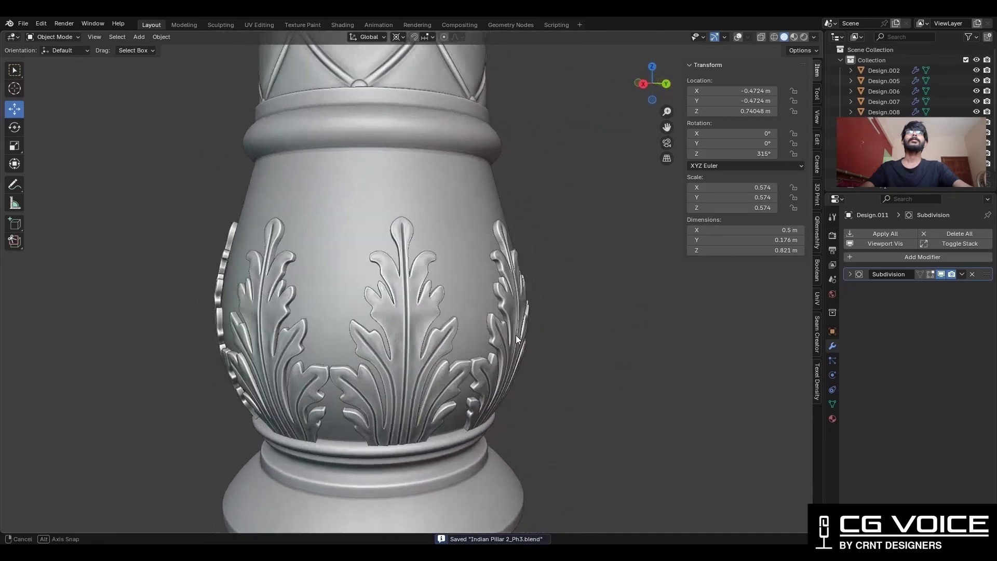